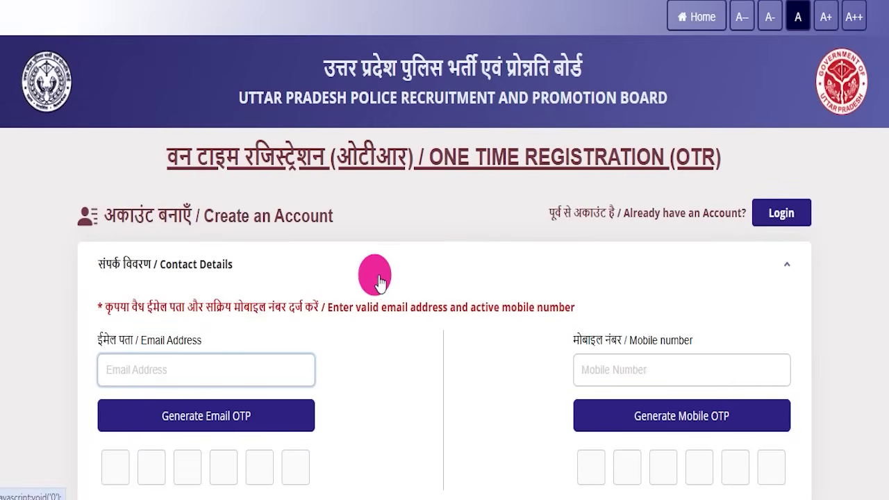
# Return to the portal home page and dismiss the Important Instructions notice
pyautogui.scroll(-5, 479, 292)
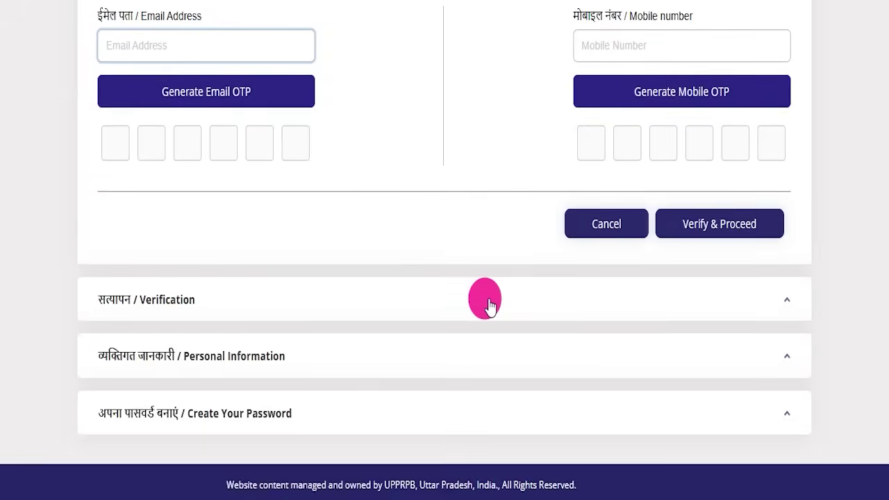
pyautogui.scroll(5, 488, 306)
pyautogui.click(685, 16)
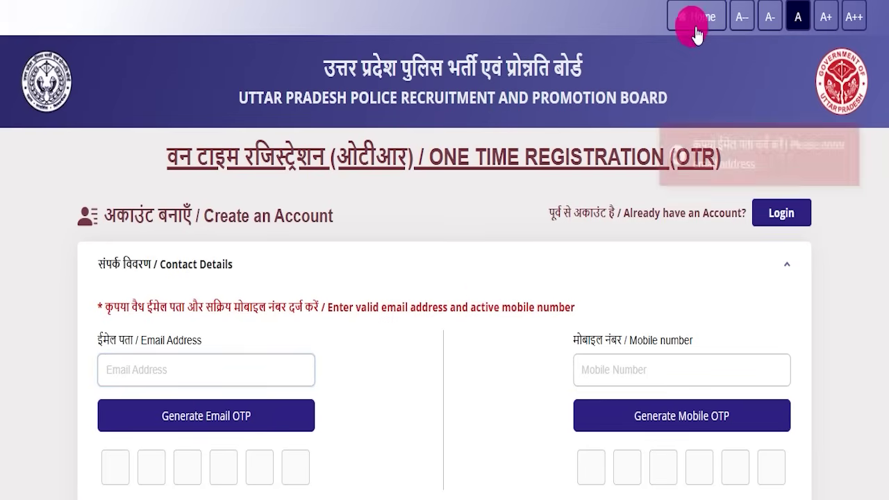
pyautogui.click(444, 333)
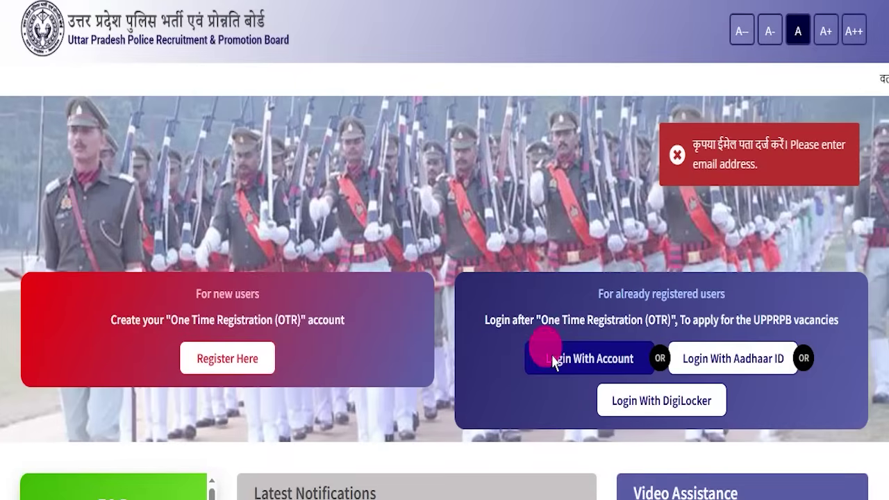
# Open the sign-in page for registered users and scroll through it
pyautogui.click(555, 360)
pyautogui.scroll(-3, 683, 269)
pyautogui.scroll(3, 683, 269)
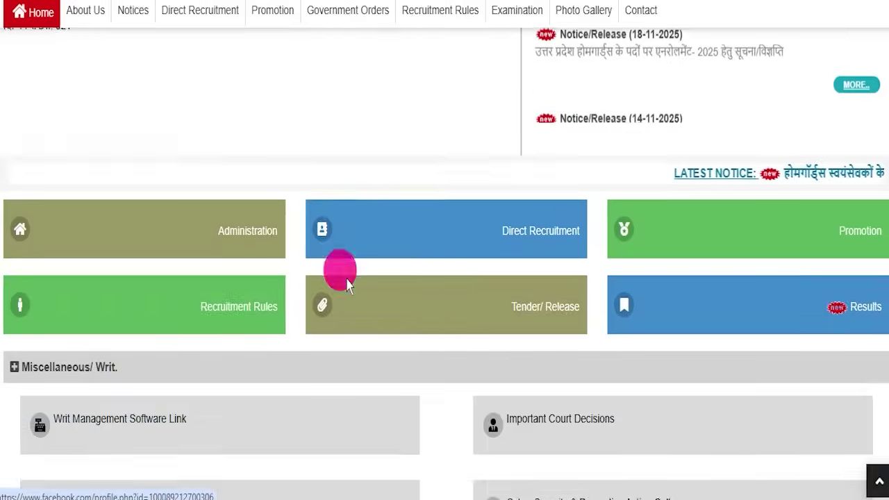
pyautogui.scroll(4, 338, 268)
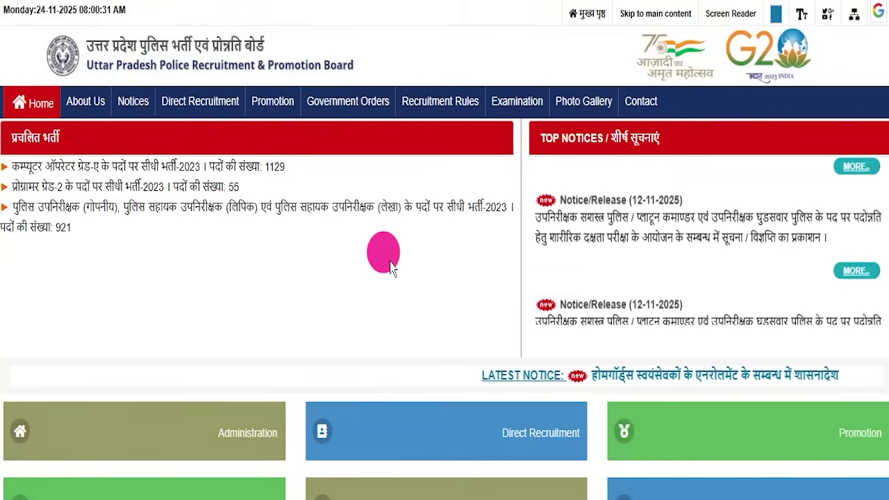
pyautogui.scroll(-5, 386, 269)
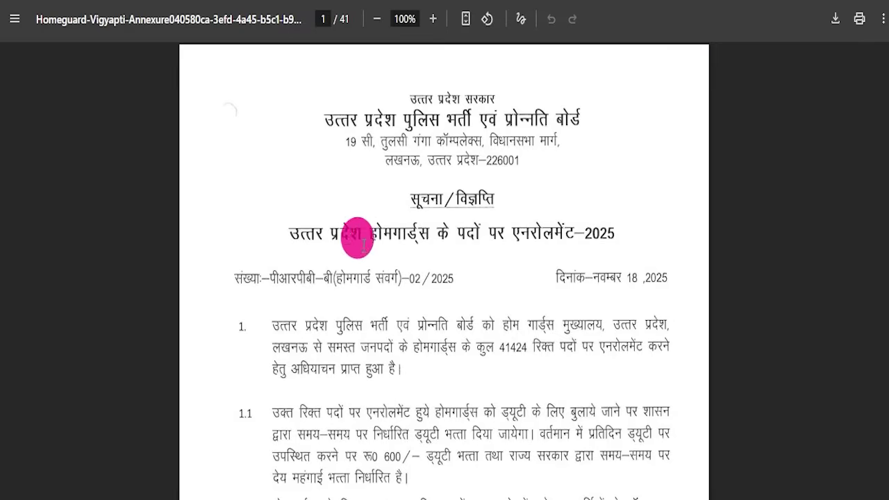
pyautogui.scroll(-13, 367, 277)
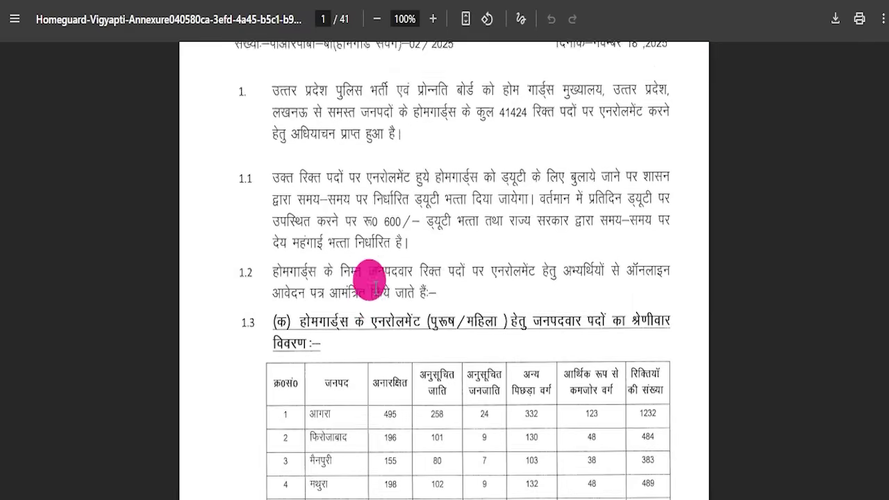
pyautogui.scroll(-8, 368, 285)
pyautogui.scroll(20, 367, 284)
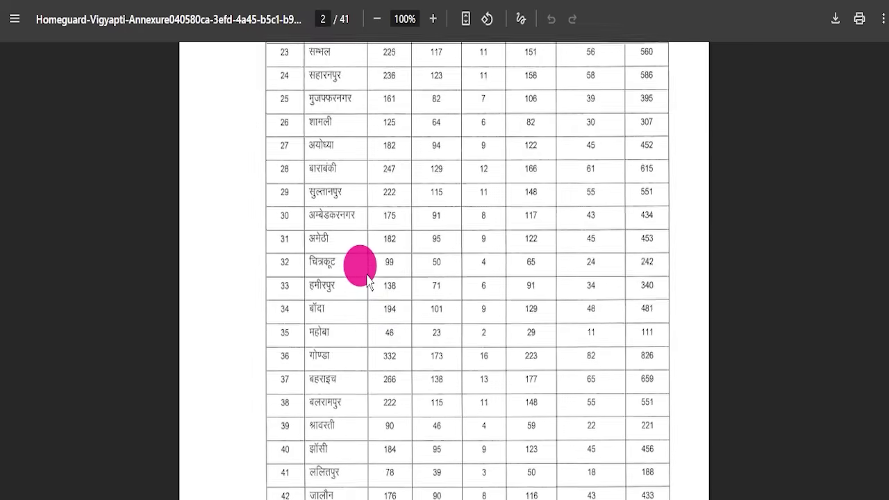
pyautogui.scroll(1, 366, 281)
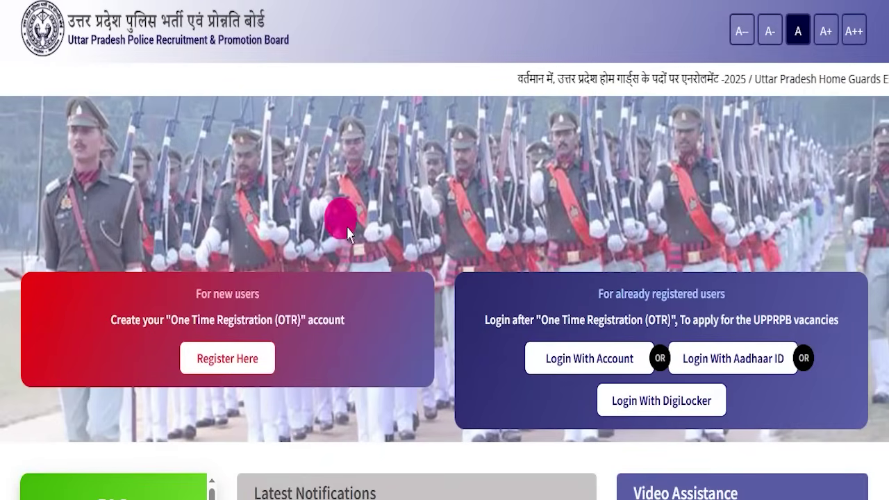
pyautogui.scroll(-8, 308, 271)
pyautogui.scroll(-5, 271, 320)
pyautogui.scroll(15, 264, 297)
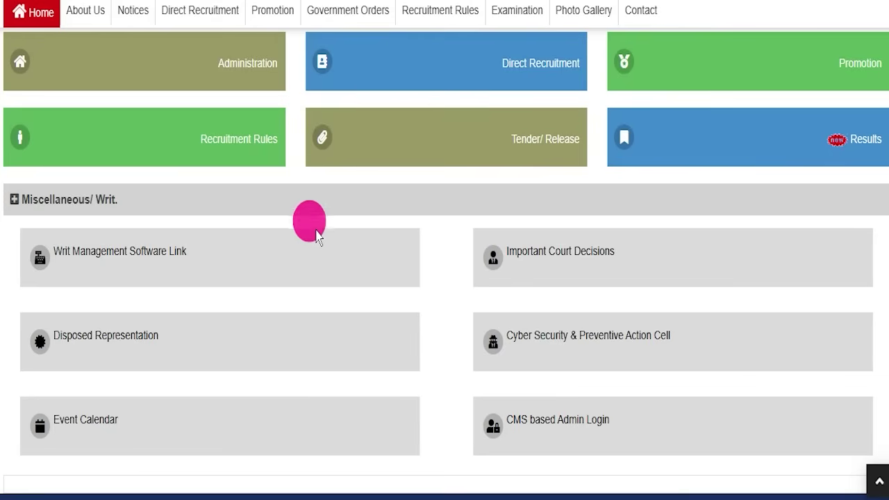
pyautogui.scroll(5, 309, 229)
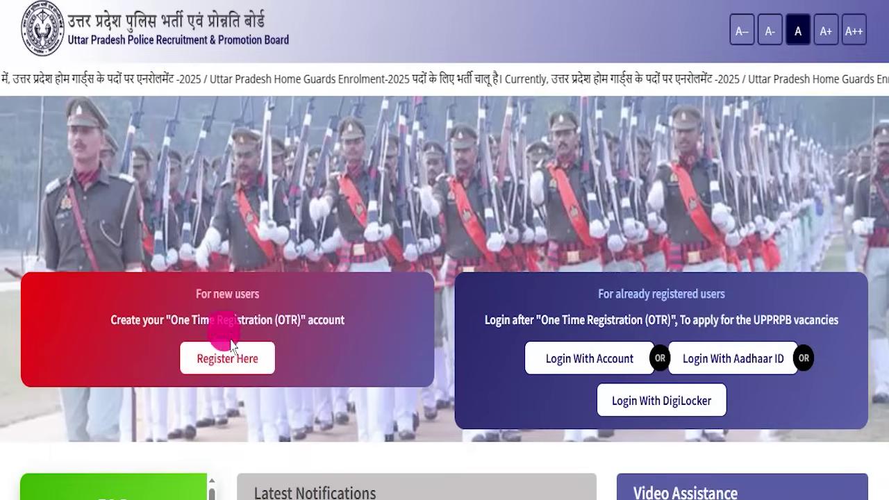
# Look over the One Time Registration form, then go back home and acknowledge the notice again
pyautogui.click(232, 347)
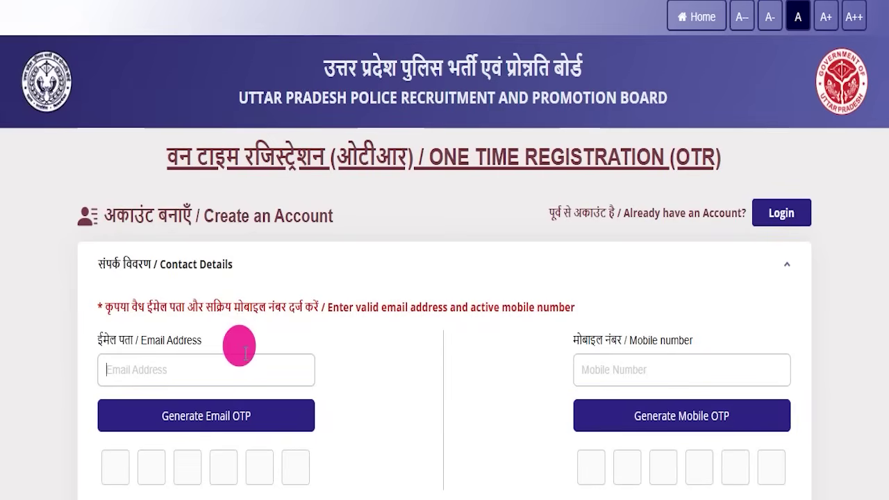
pyautogui.scroll(-3, 514, 260)
pyautogui.scroll(-2, 516, 268)
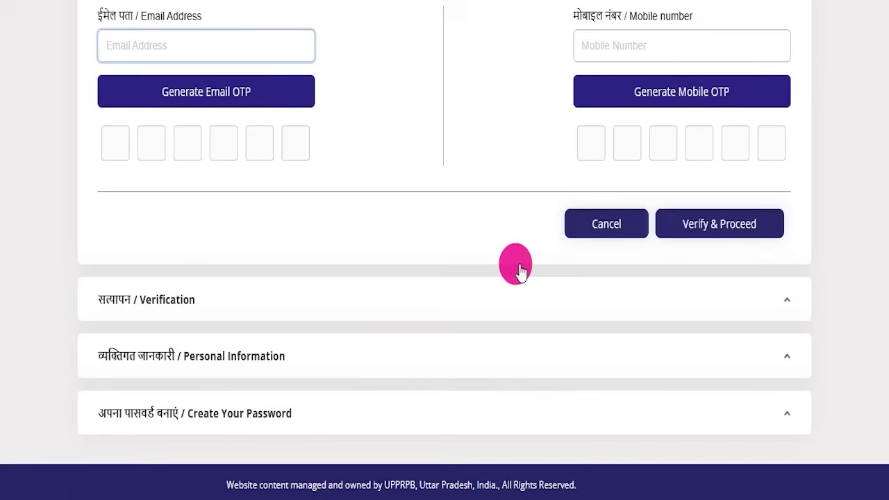
pyautogui.scroll(4, 516, 264)
pyautogui.scroll(-4, 521, 278)
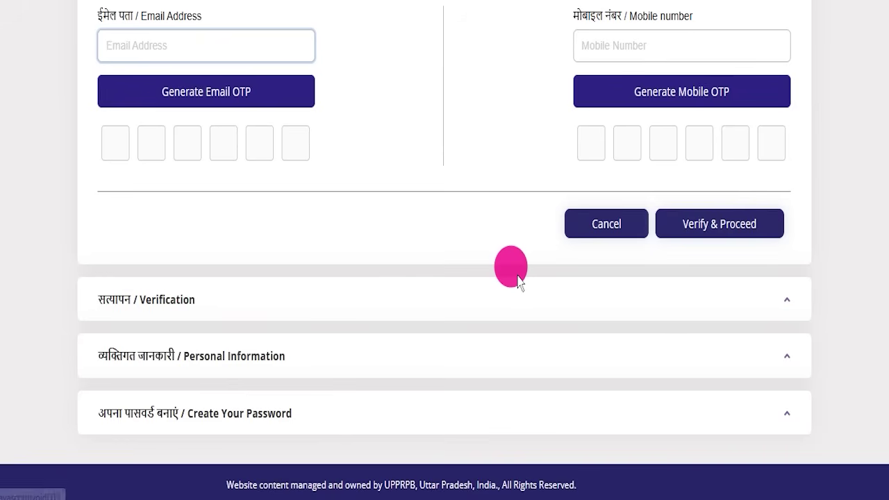
pyautogui.scroll(5, 519, 279)
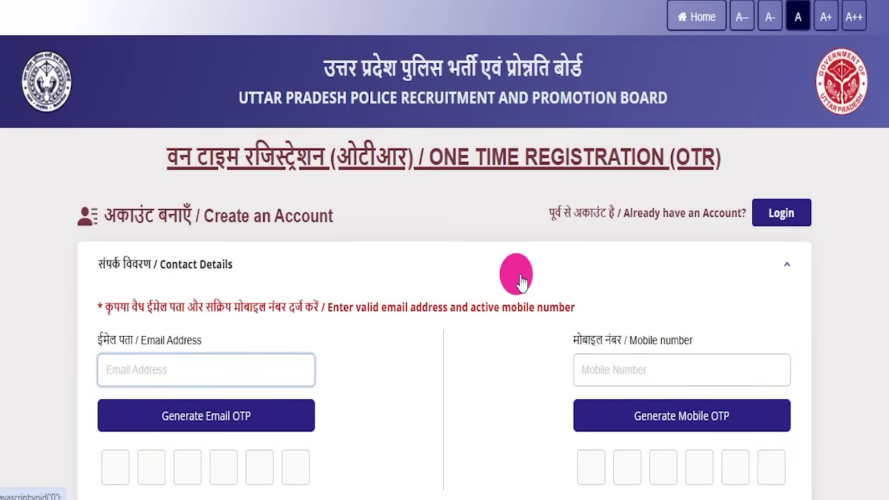
pyautogui.click(686, 15)
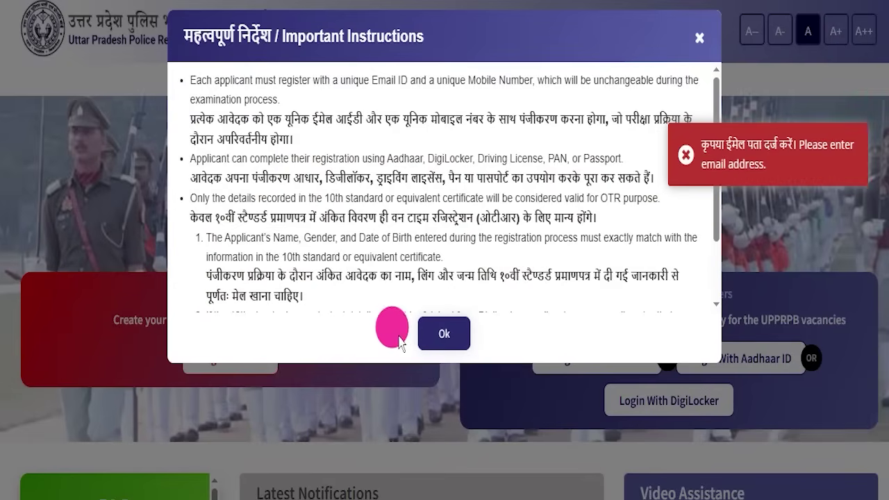
pyautogui.click(427, 340)
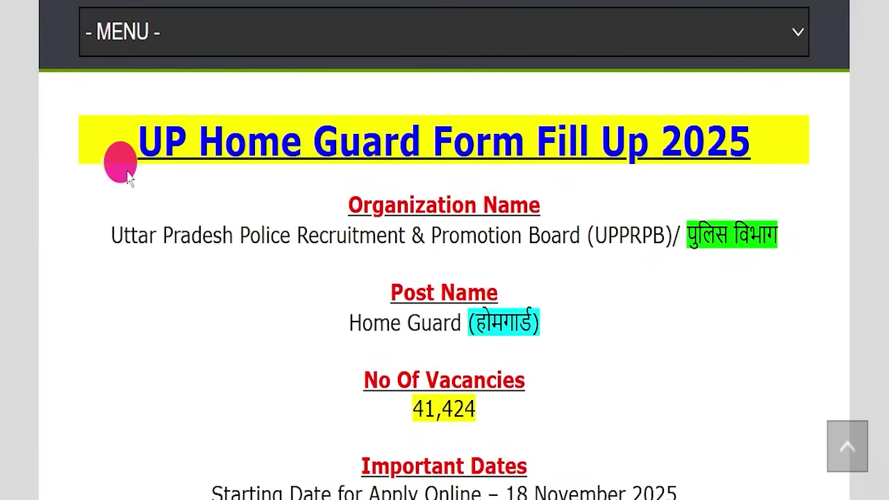
pyautogui.moveTo(87, 117); pyautogui.dragTo(762, 139)
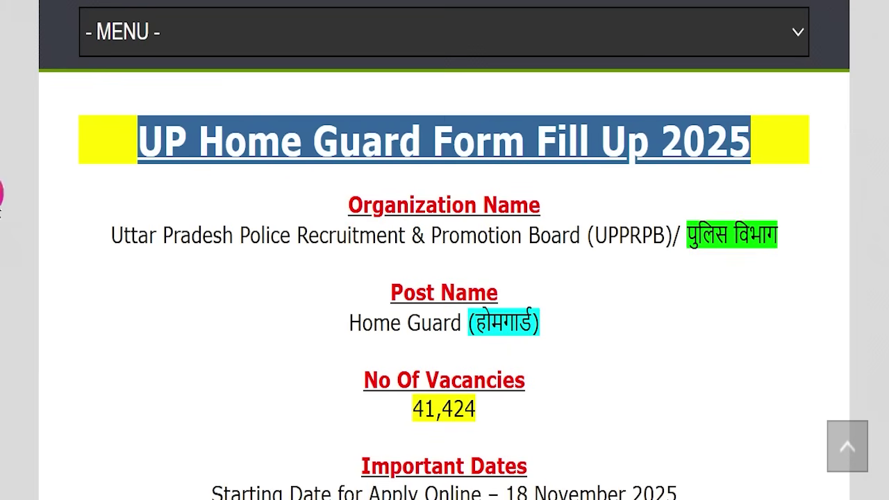
pyautogui.click(371, 268)
pyautogui.scroll(1, 251, 275)
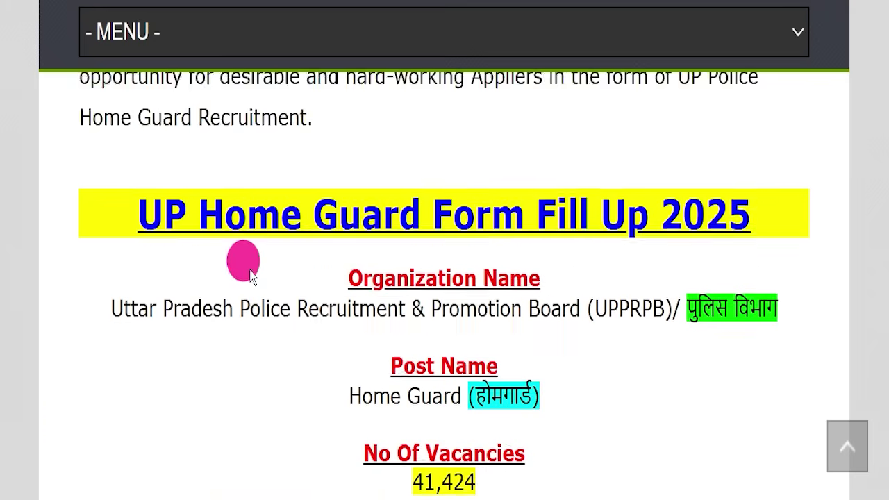
pyautogui.scroll(13, 252, 275)
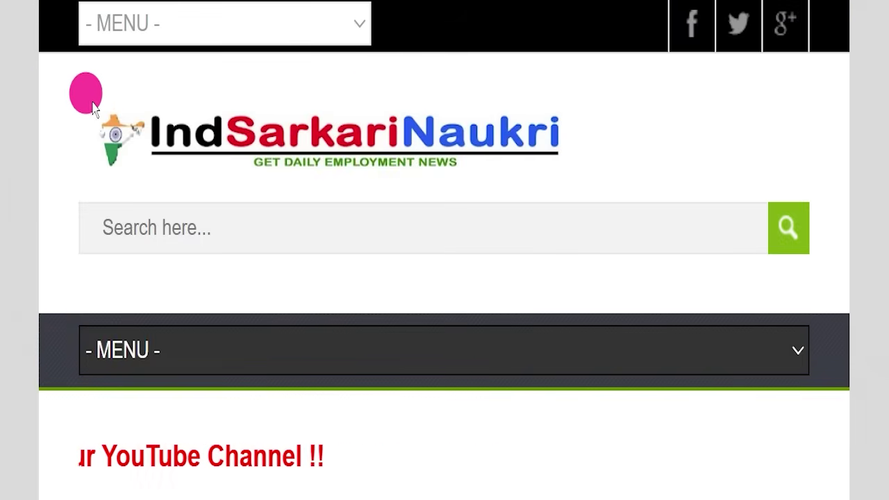
pyautogui.scroll(-10, 407, 264)
pyautogui.scroll(-7, 411, 282)
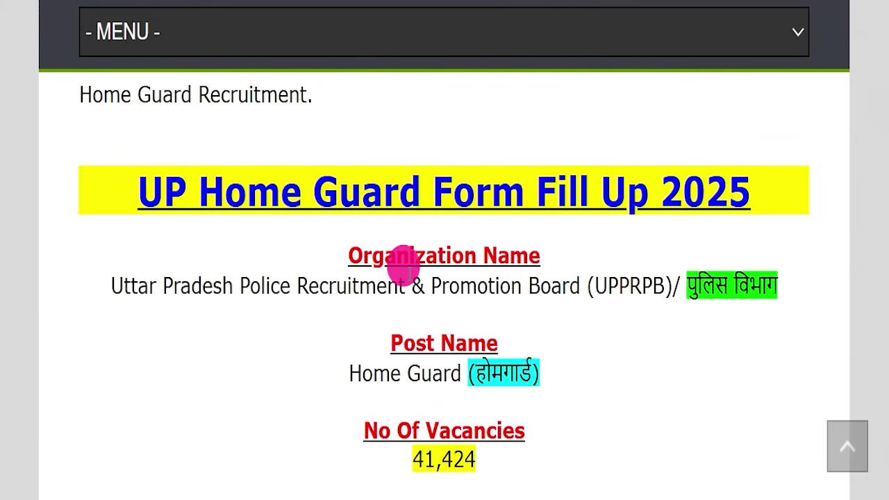
pyautogui.scroll(-1, 409, 271)
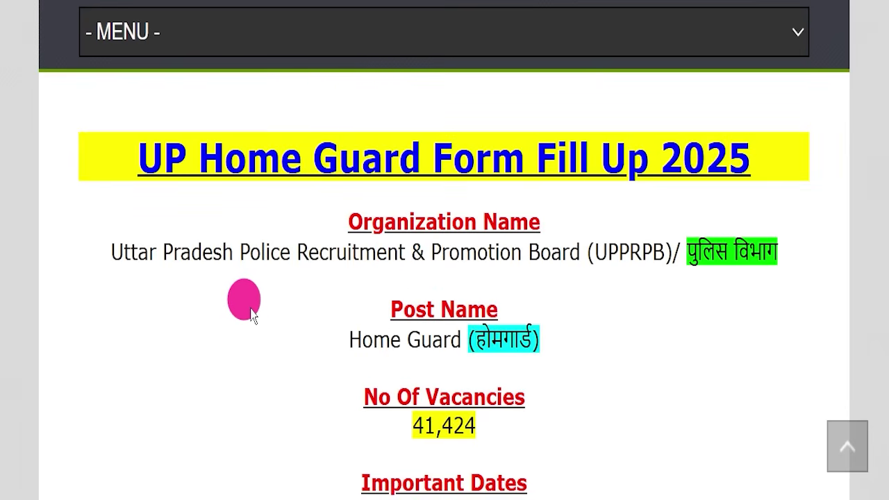
pyautogui.moveTo(110, 162); pyautogui.dragTo(747, 137)
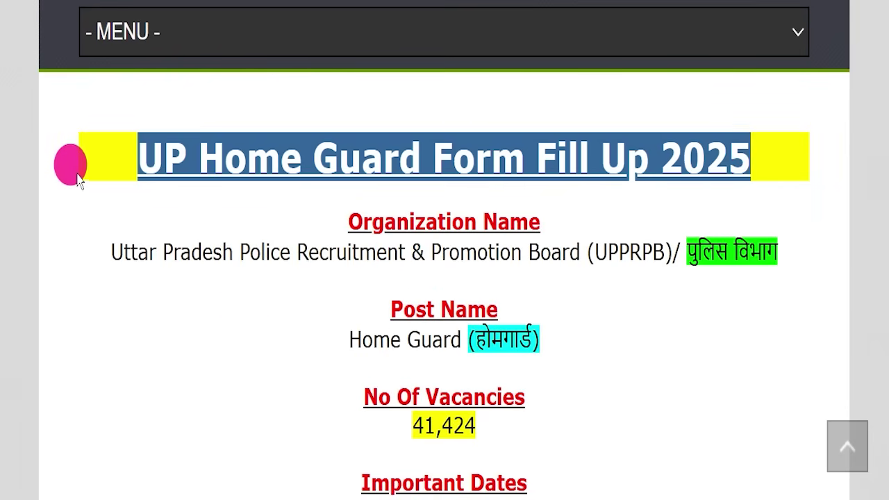
pyautogui.moveTo(111, 252); pyautogui.dragTo(587, 251)
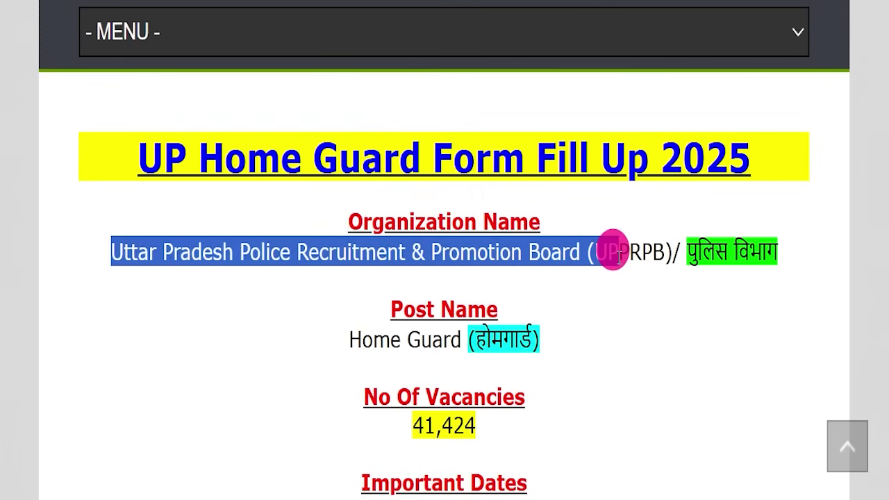
pyautogui.moveTo(685, 256); pyautogui.dragTo(797, 257)
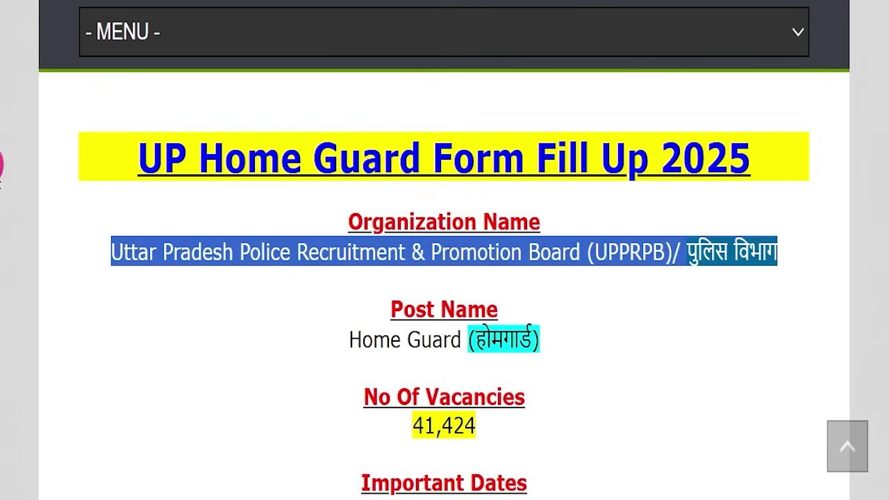
pyautogui.tripleClick(347, 351)
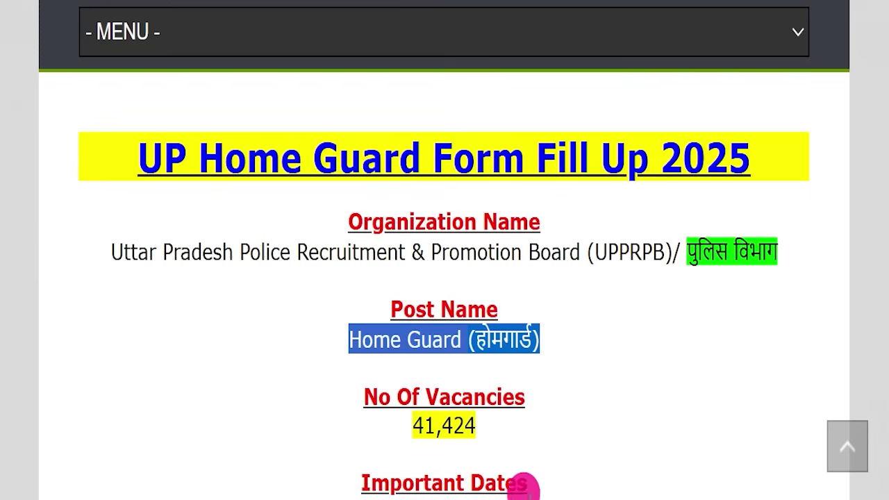
pyautogui.moveTo(372, 442); pyautogui.dragTo(490, 425)
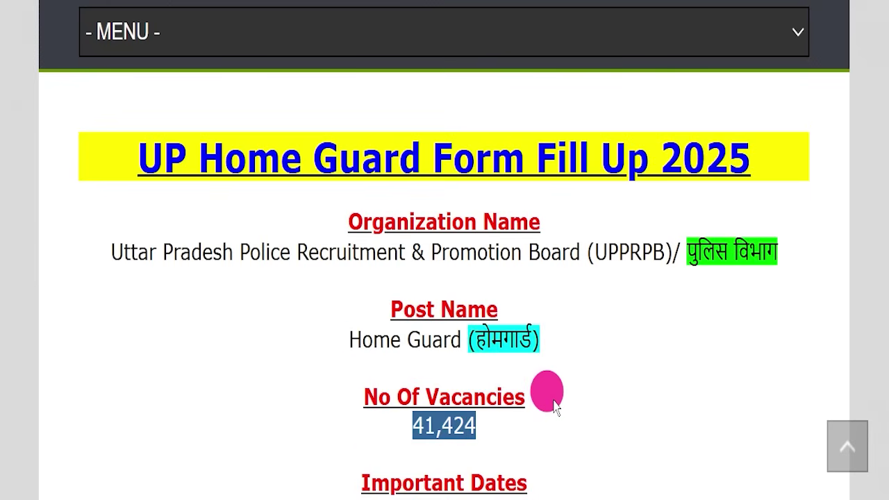
pyautogui.scroll(-3, 573, 391)
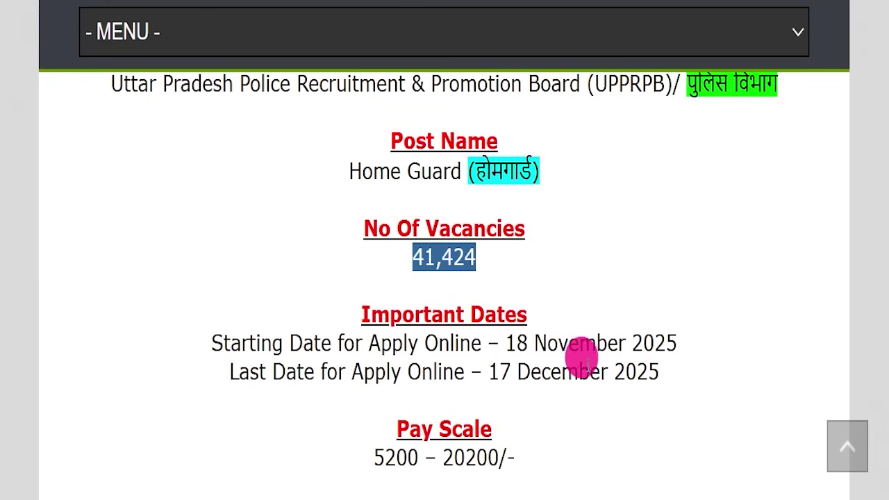
pyautogui.moveTo(202, 368); pyautogui.dragTo(671, 357)
pyautogui.scroll(-3, 647, 302)
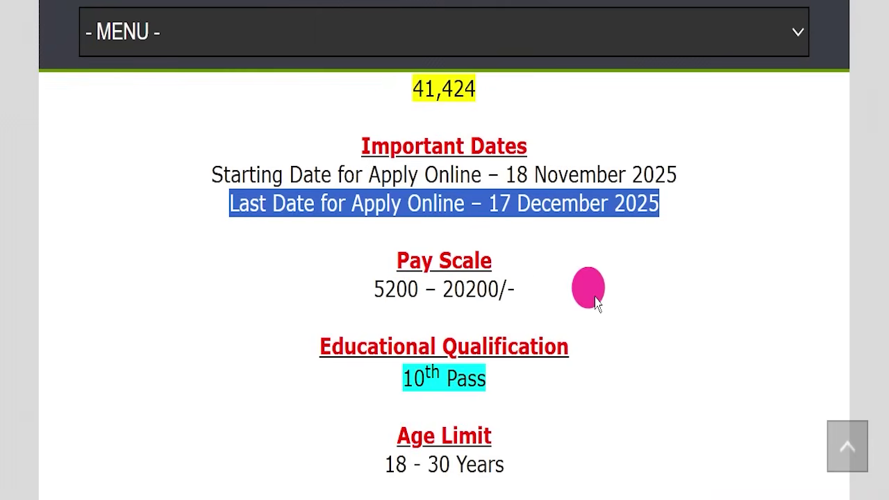
pyautogui.moveTo(375, 288); pyautogui.dragTo(537, 295)
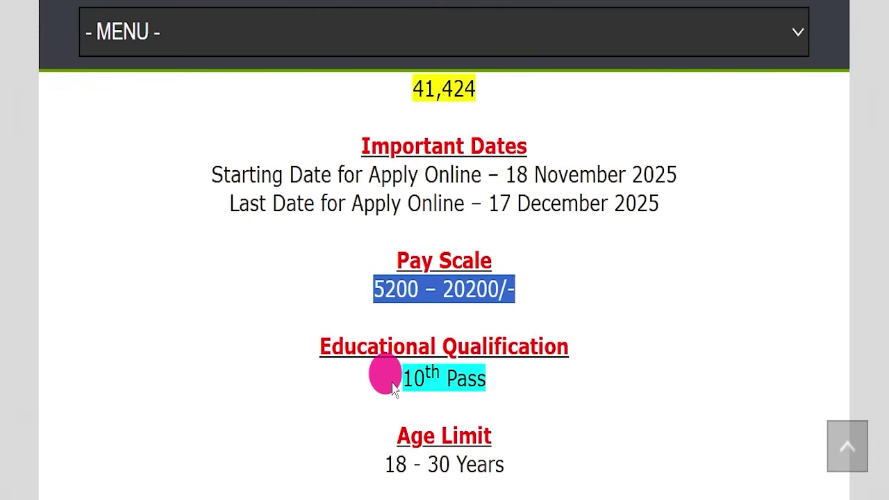
pyautogui.moveTo(359, 379); pyautogui.dragTo(488, 377)
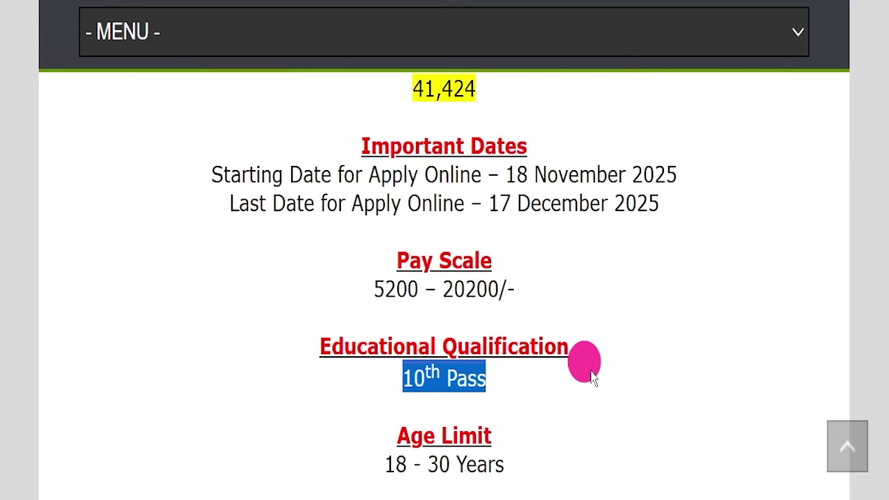
pyautogui.scroll(-2, 609, 366)
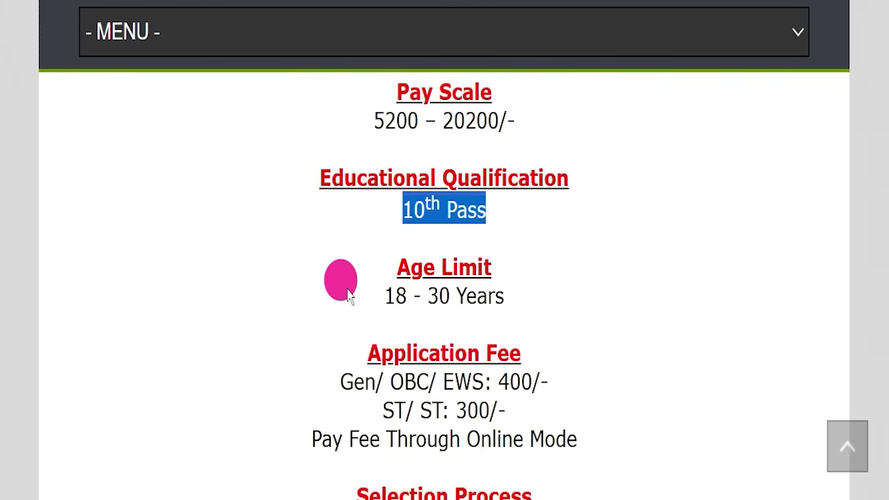
pyautogui.moveTo(350, 295); pyautogui.dragTo(538, 300)
pyautogui.moveTo(306, 380); pyautogui.dragTo(564, 386)
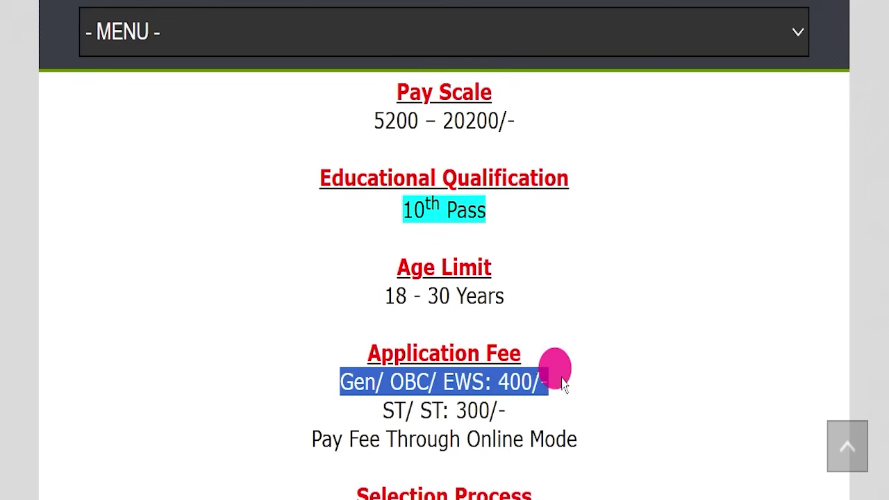
pyautogui.moveTo(364, 415); pyautogui.dragTo(595, 428)
pyautogui.scroll(-3, 607, 382)
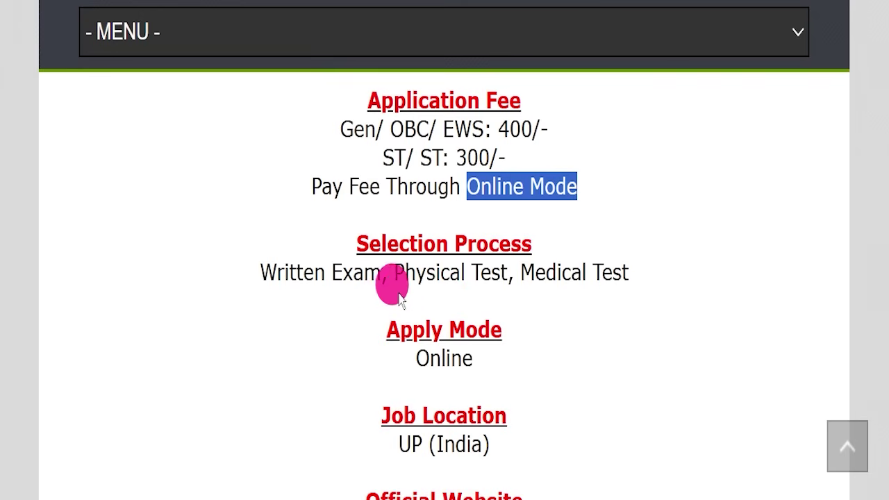
pyautogui.moveTo(254, 278); pyautogui.dragTo(611, 262)
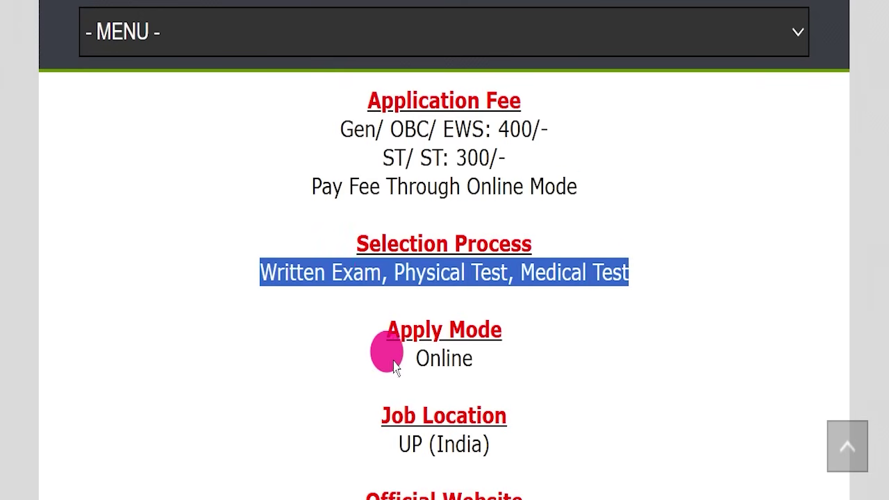
pyautogui.moveTo(375, 368); pyautogui.dragTo(486, 352)
pyautogui.scroll(-1, 506, 341)
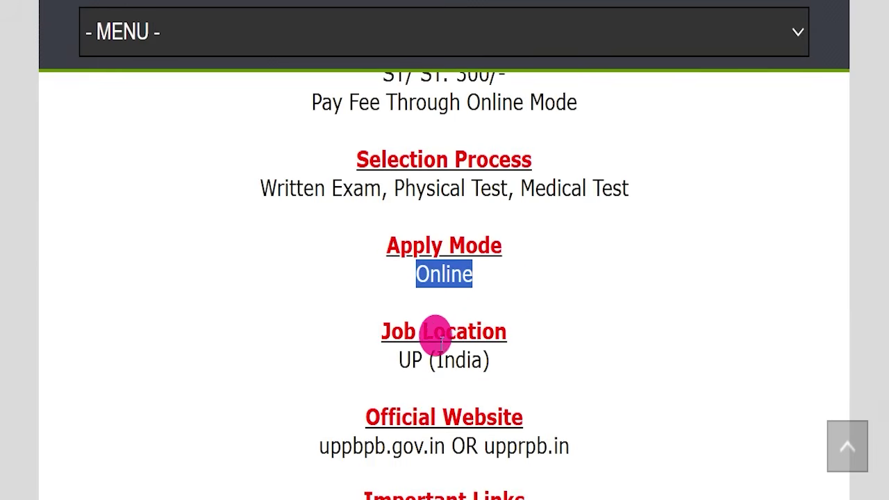
pyautogui.moveTo(345, 364); pyautogui.dragTo(504, 370)
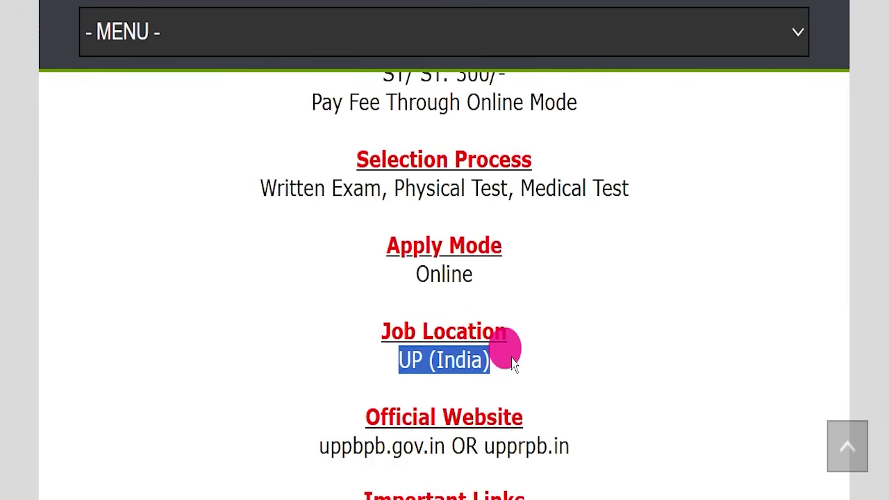
pyautogui.scroll(-1, 512, 363)
pyautogui.moveTo(299, 358)
pyautogui.mouseDown()
pyautogui.moveTo(486, 363)
pyautogui.moveTo(583, 353)
pyautogui.moveTo(489, 362)
pyautogui.mouseUp()
pyautogui.scroll(-3, 605, 305)
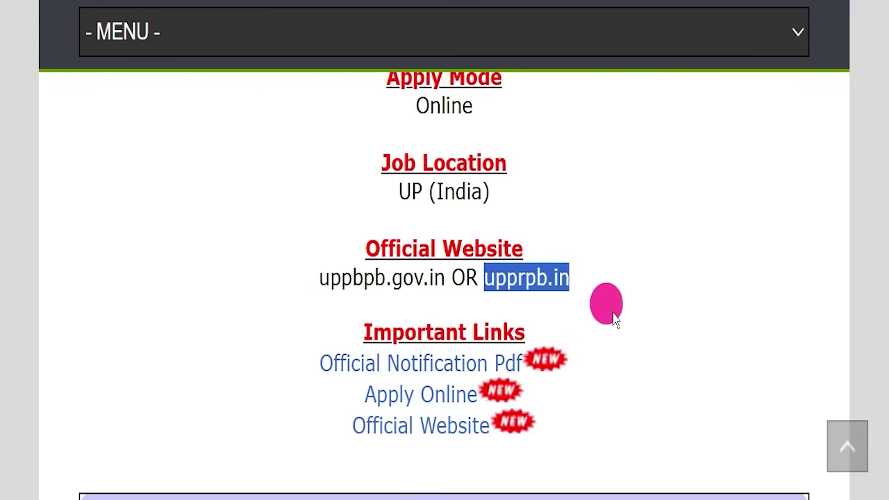
pyautogui.click(625, 311)
pyautogui.scroll(-1, 477, 271)
pyautogui.moveTo(317, 214); pyautogui.dragTo(552, 311)
pyautogui.click(575, 286)
pyautogui.moveTo(304, 248); pyautogui.dragTo(527, 254)
# Open the notification PDF and highlight its title, heading, 41424 vacancies and 600/- daily allowance
pyautogui.click(168, 66)
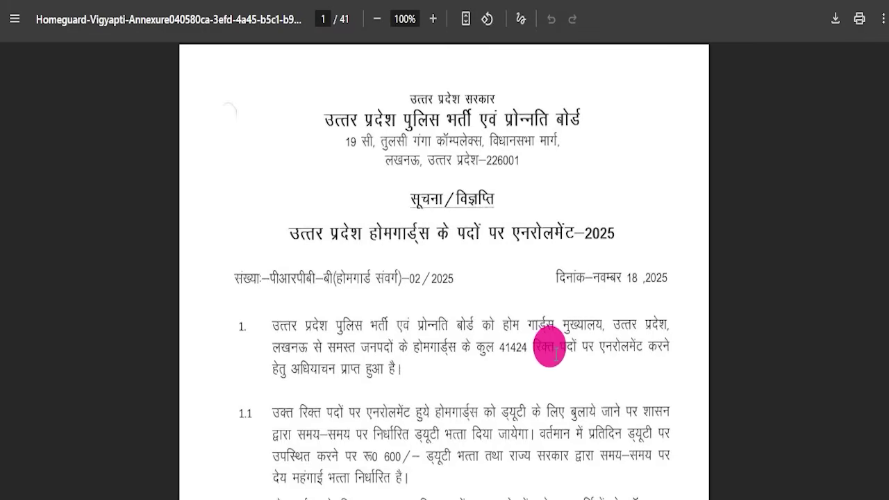
pyautogui.moveTo(304, 238); pyautogui.dragTo(625, 233)
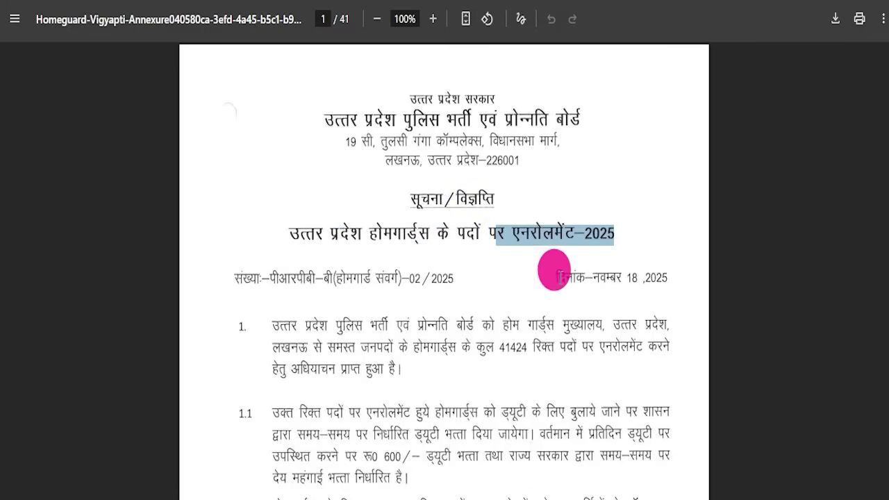
pyautogui.moveTo(411, 201); pyautogui.dragTo(505, 196)
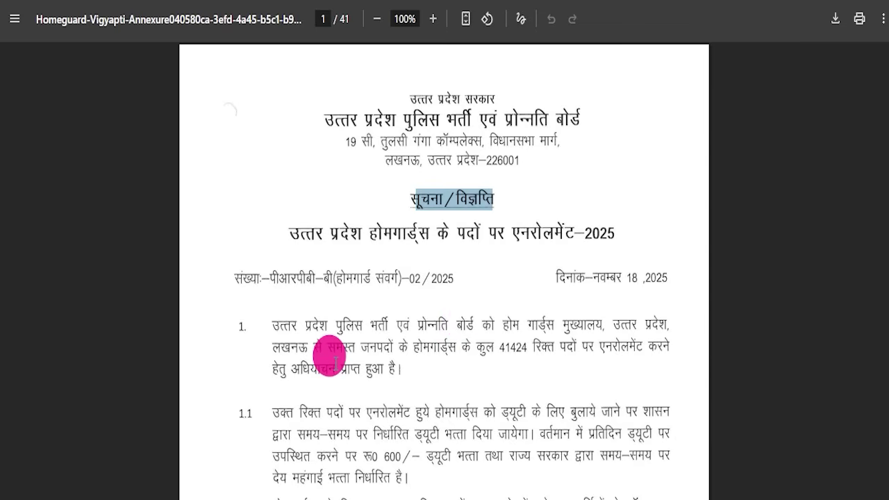
pyautogui.moveTo(500, 346); pyautogui.dragTo(533, 347)
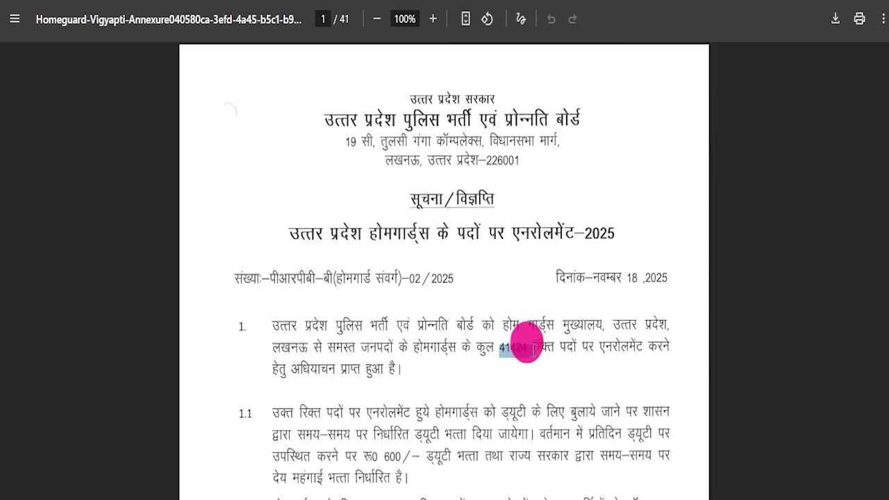
pyautogui.scroll(-5, 540, 362)
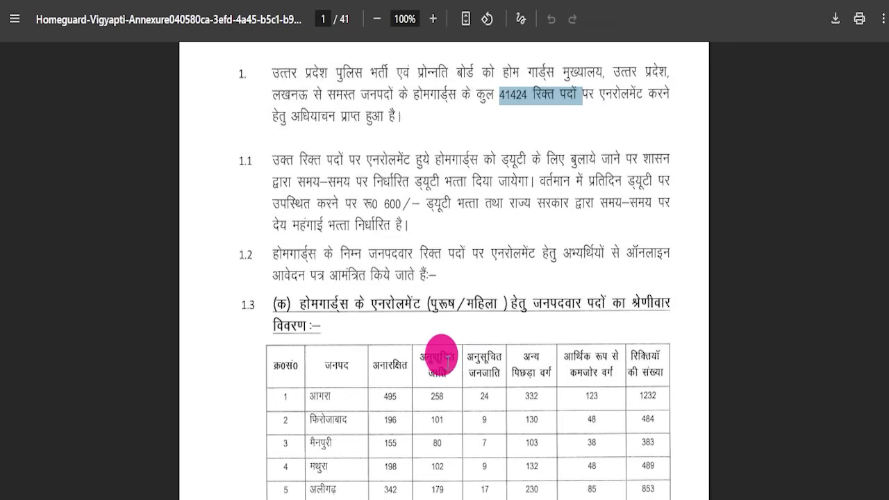
pyautogui.moveTo(405, 125); pyautogui.dragTo(490, 132)
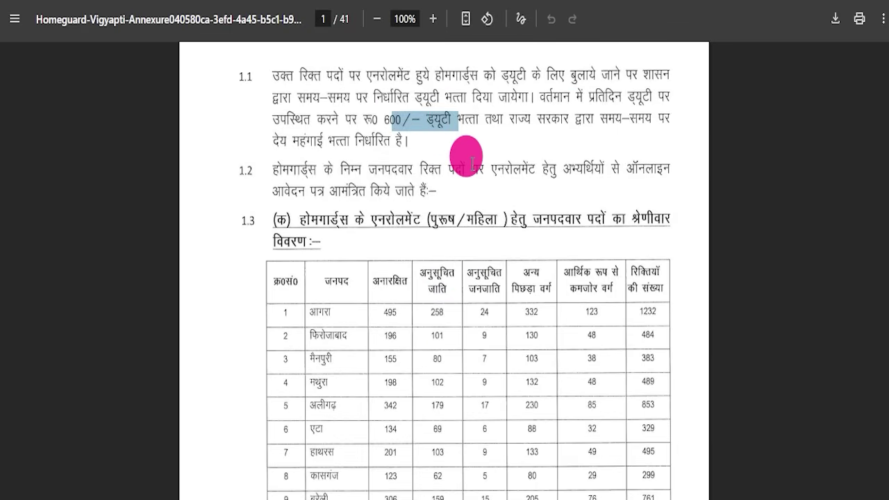
# Highlight the district-wise posts table heading, its district column and category column headers
pyautogui.scroll(-3, 468, 234)
pyautogui.scroll(3, 478, 235)
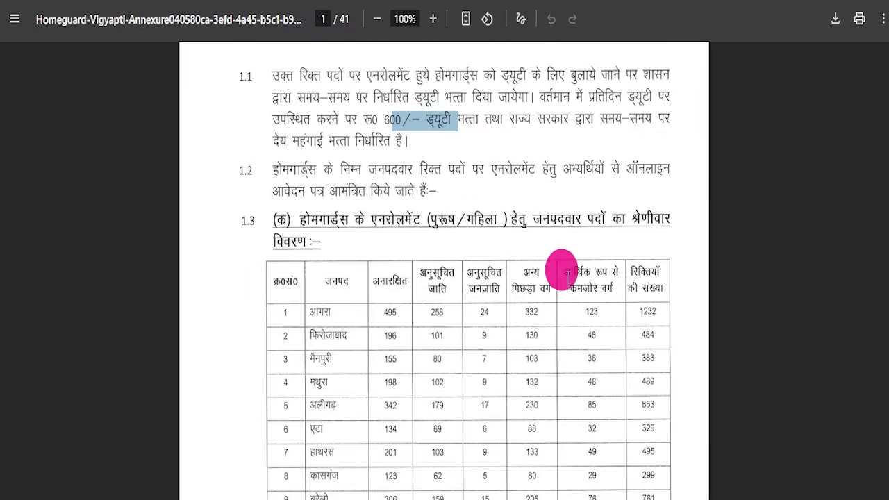
pyautogui.scroll(-1, 388, 201)
pyautogui.moveTo(303, 129); pyautogui.dragTo(389, 205)
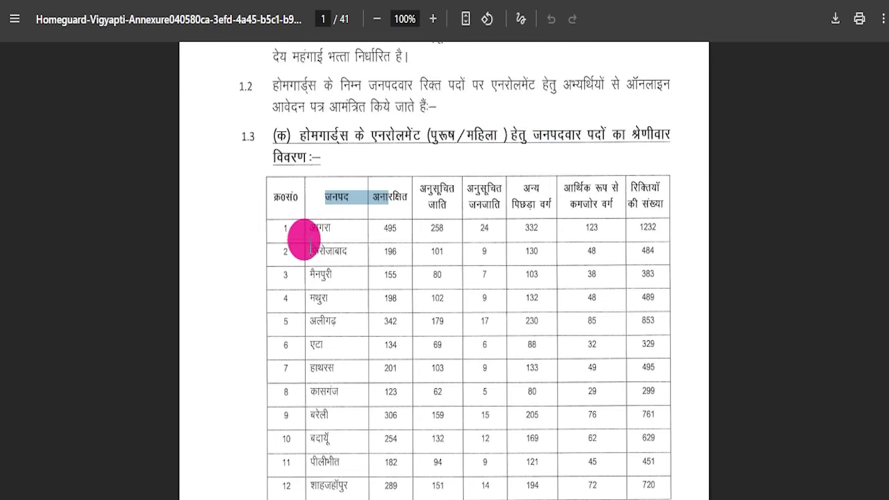
pyautogui.moveTo(314, 250); pyautogui.dragTo(343, 248)
pyautogui.moveTo(385, 206); pyautogui.dragTo(573, 200)
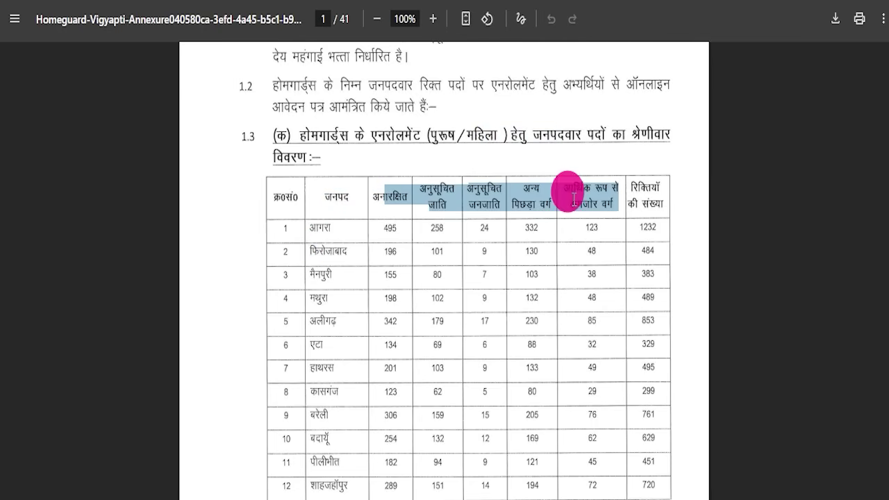
# Scroll through the district-wise reservation table to the eligibility section on page 6
pyautogui.scroll(-10, 460, 264)
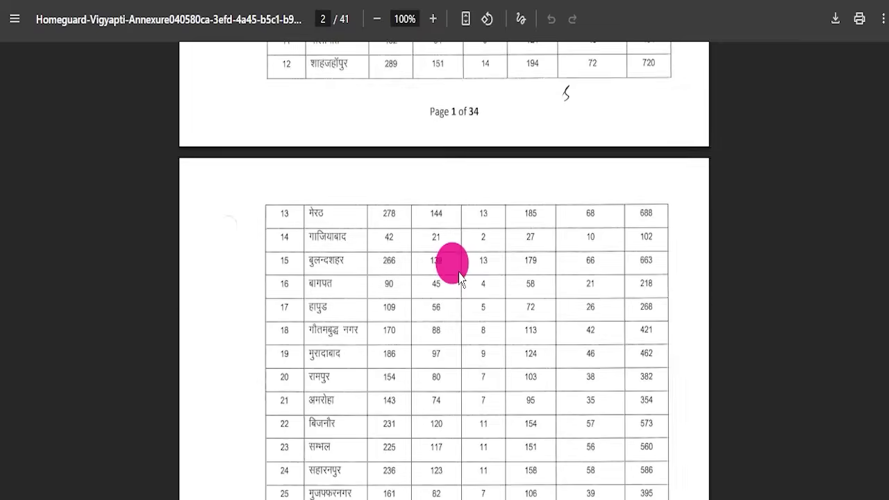
pyautogui.scroll(-7, 422, 257)
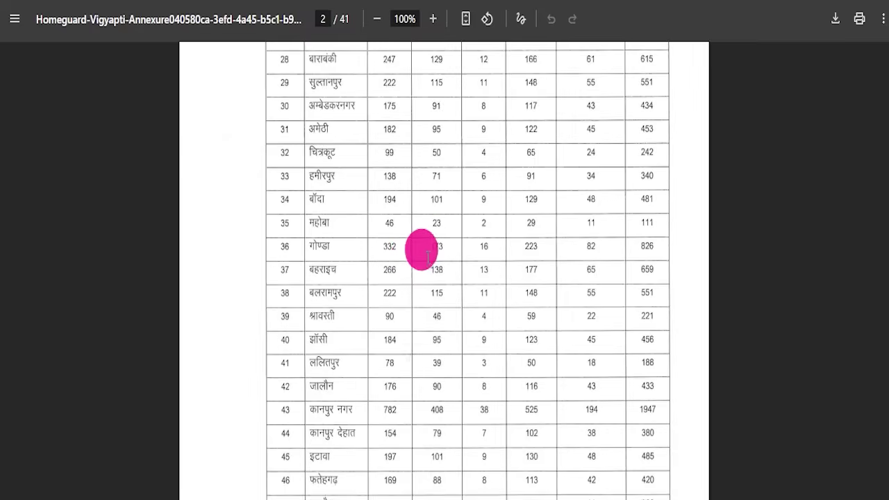
pyautogui.scroll(-14, 405, 275)
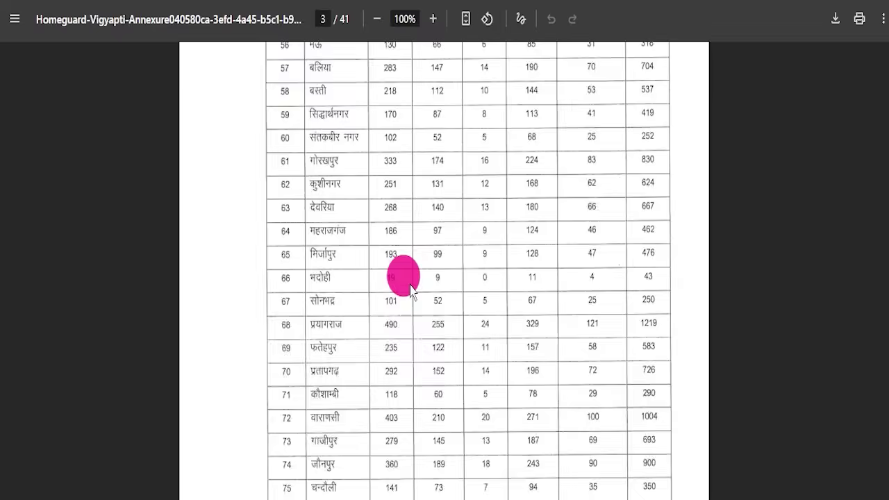
pyautogui.scroll(-20, 445, 275)
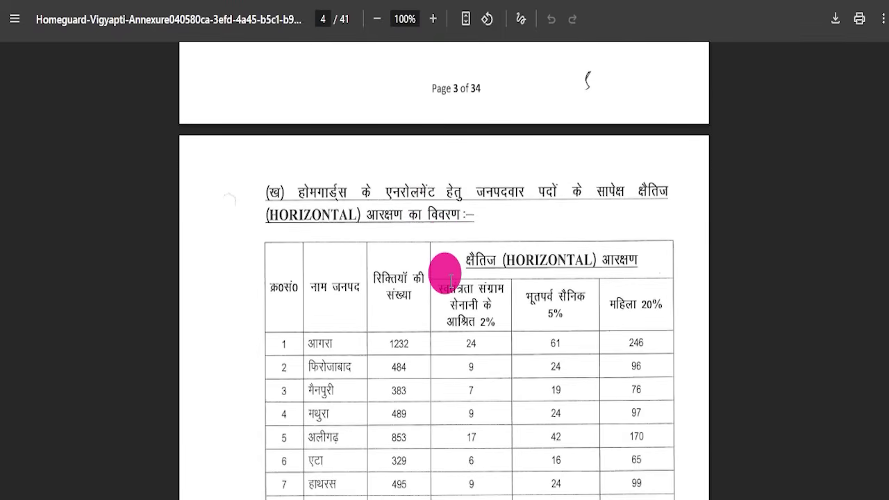
pyautogui.scroll(-15, 451, 279)
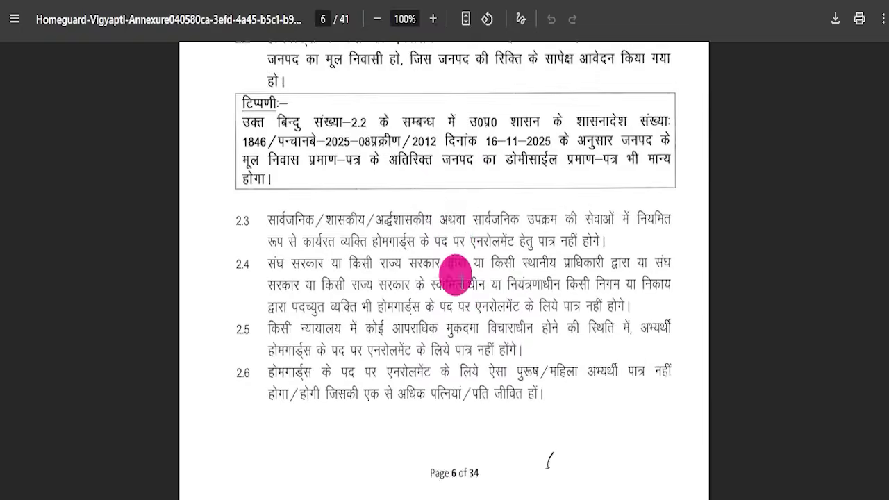
pyautogui.scroll(10, 455, 278)
pyautogui.scroll(3, 453, 276)
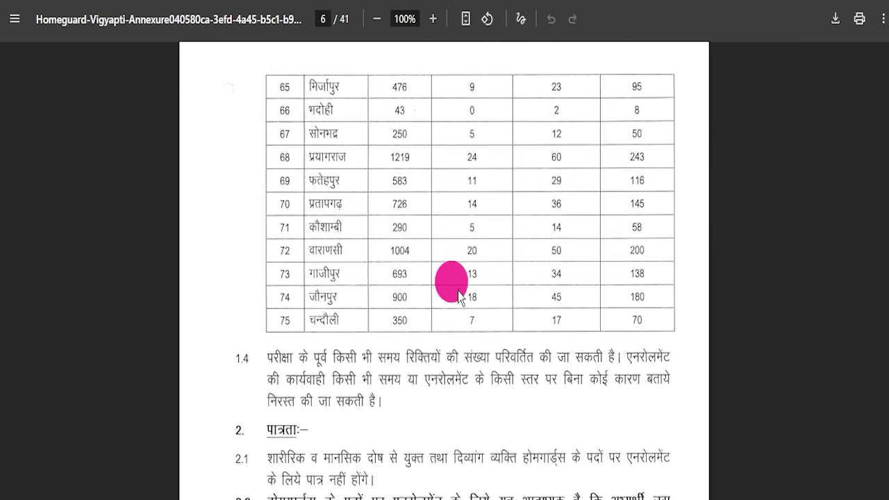
pyautogui.scroll(-4, 450, 286)
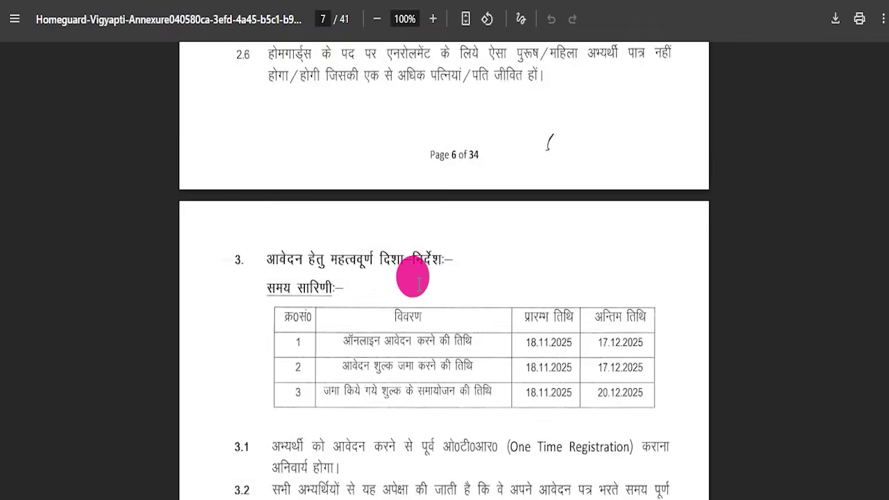
# Highlight passages while reading down through the eligibility section of the notification
pyautogui.moveTo(343, 284); pyautogui.dragTo(489, 314)
pyautogui.scroll(-1, 490, 314)
pyautogui.scroll(-6, 489, 314)
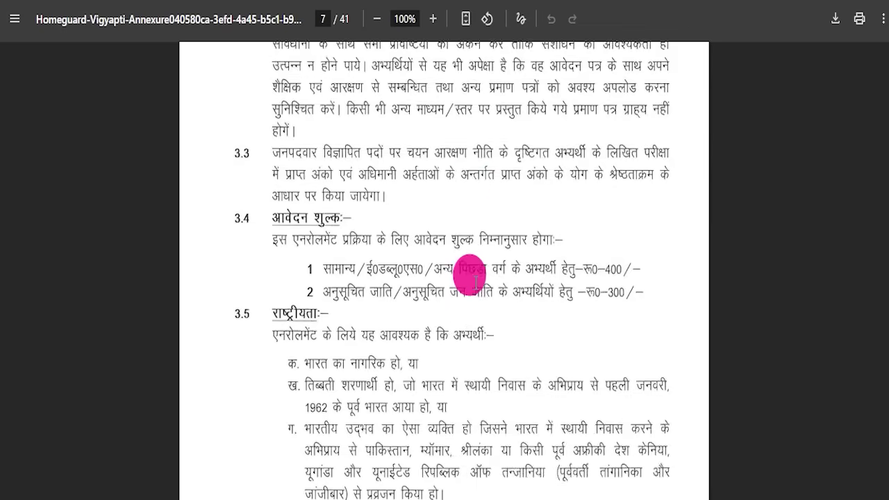
pyautogui.moveTo(271, 122); pyautogui.dragTo(605, 201)
pyautogui.scroll(-1, 410, 172)
pyautogui.moveTo(276, 133); pyautogui.dragTo(384, 341)
pyautogui.scroll(-1, 441, 295)
pyautogui.scroll(-6, 384, 218)
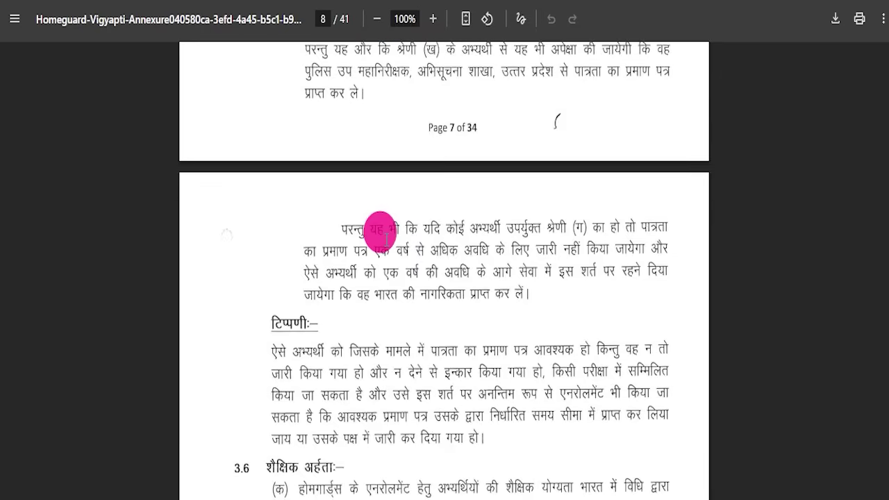
# Highlight the 10th class pass qualification requirement and read on to the written-exam details
pyautogui.moveTo(298, 231); pyautogui.dragTo(452, 313)
pyautogui.moveTo(386, 258); pyautogui.dragTo(499, 255)
pyautogui.scroll(-4, 495, 254)
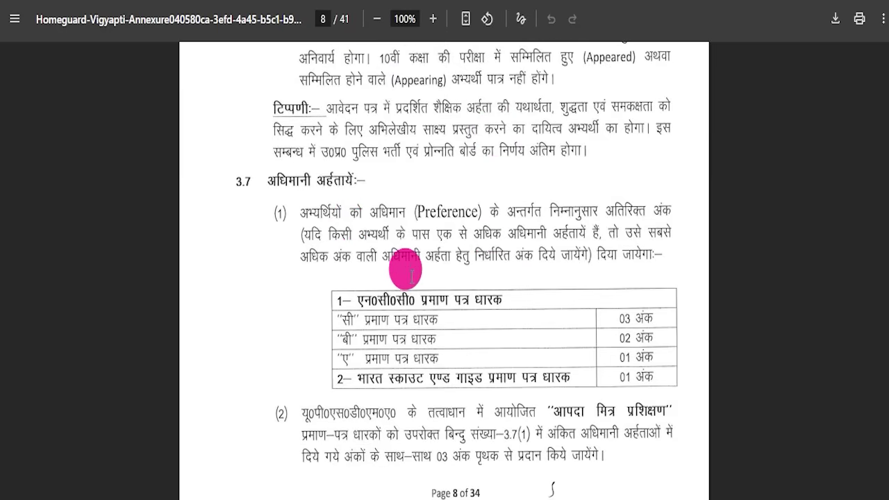
pyautogui.scroll(-7, 414, 272)
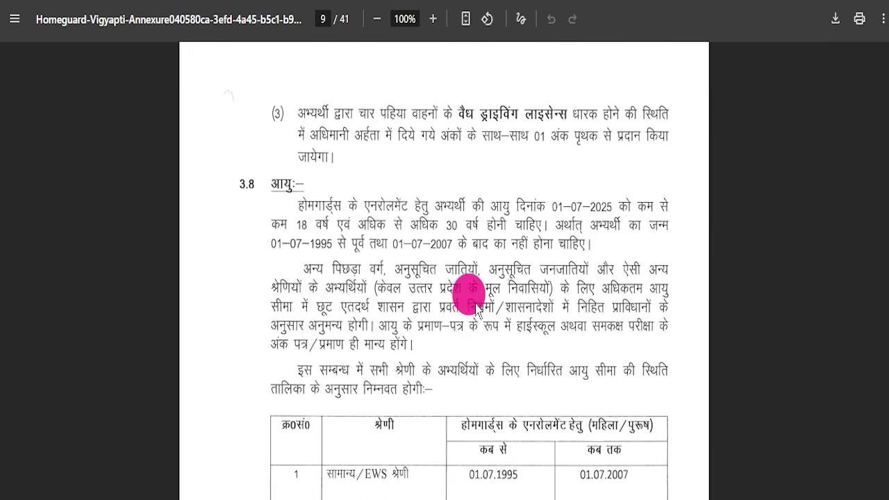
pyautogui.scroll(-4, 465, 288)
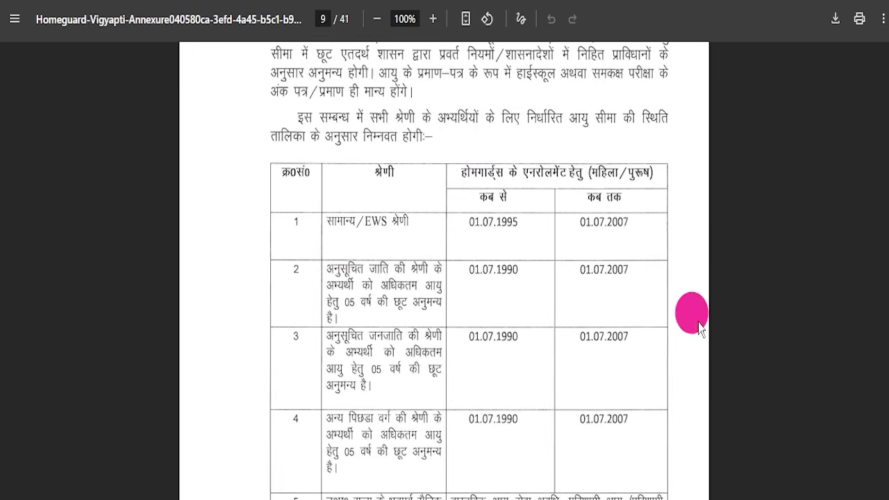
pyautogui.scroll(-8, 312, 204)
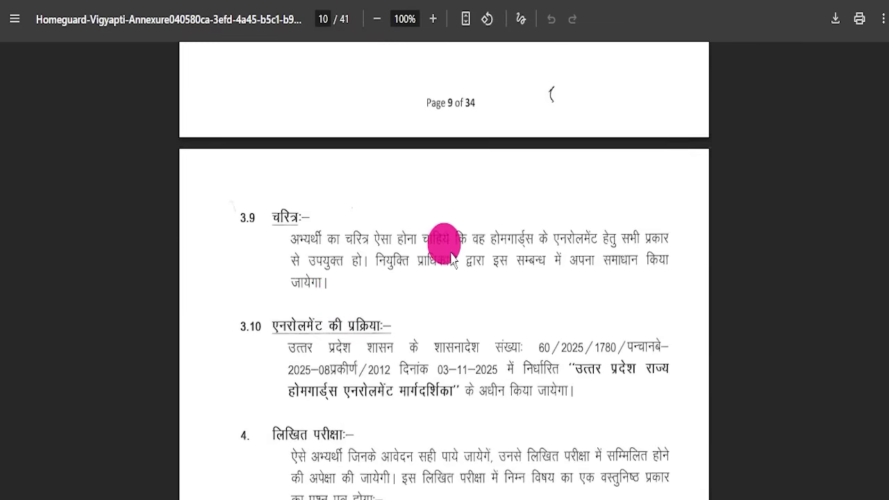
pyautogui.scroll(-4, 445, 246)
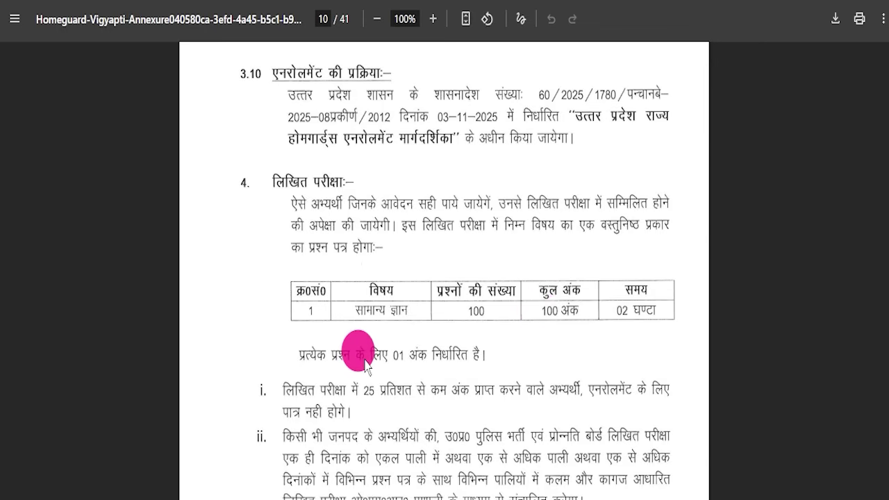
pyautogui.scroll(-2, 444, 327)
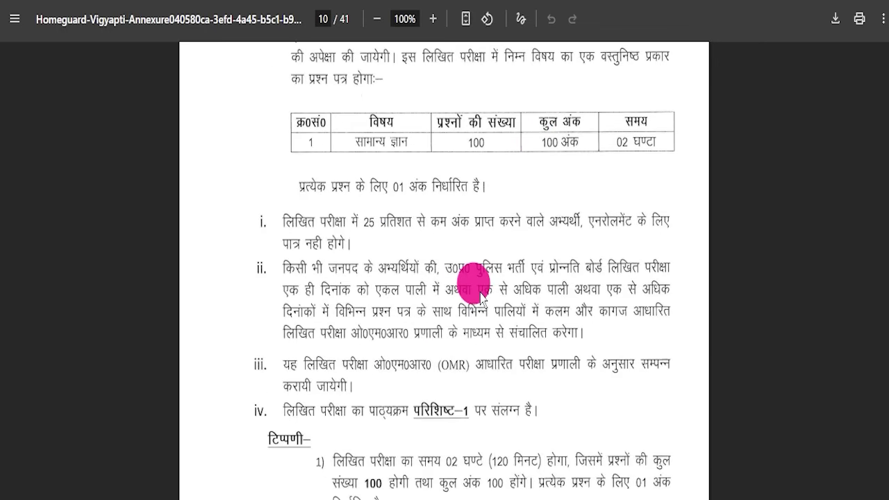
pyautogui.scroll(-3, 395, 250)
pyautogui.scroll(-10, 438, 281)
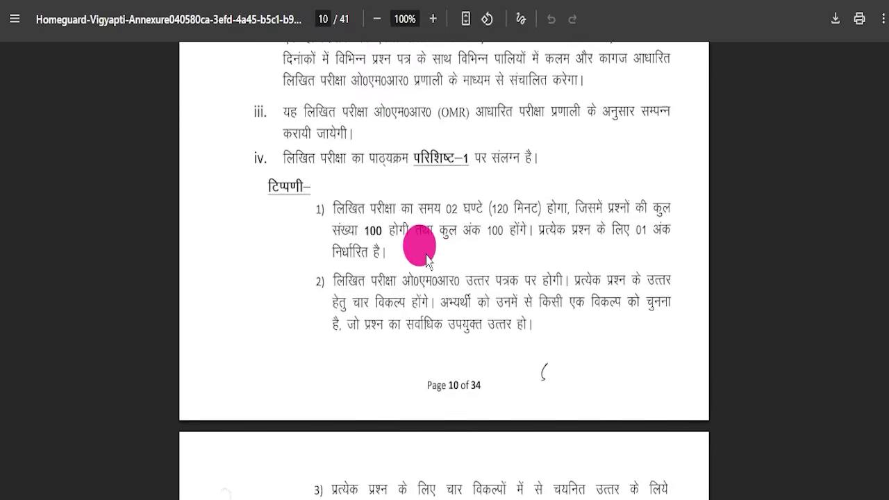
# Skim the remaining pages of the notification through to page 41
pyautogui.scroll(-6, 424, 320)
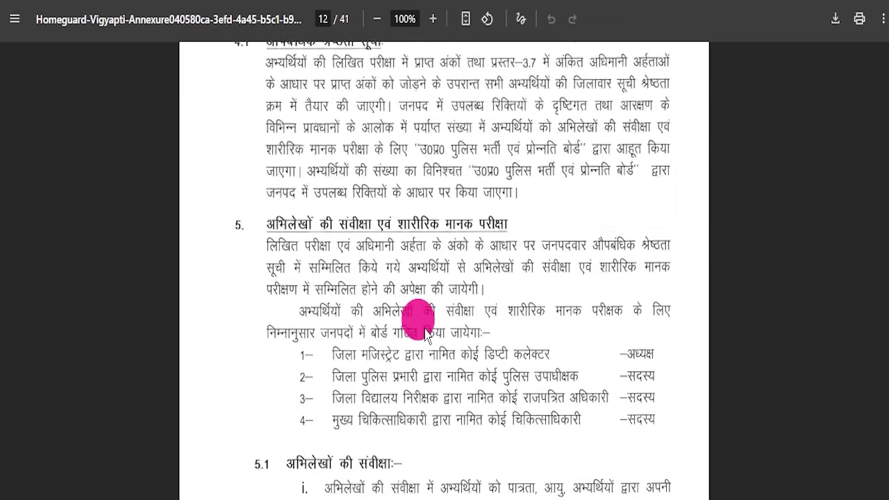
pyautogui.scroll(-10, 425, 328)
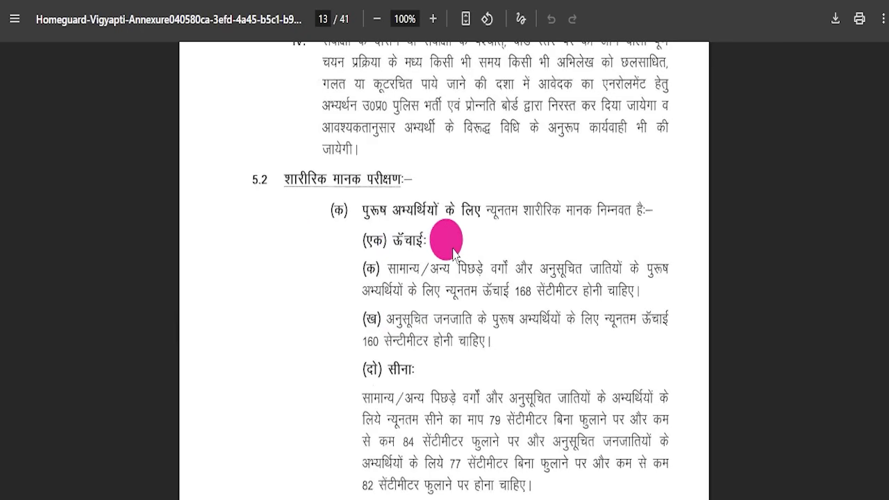
pyautogui.scroll(-4, 448, 240)
pyautogui.scroll(-4, 452, 236)
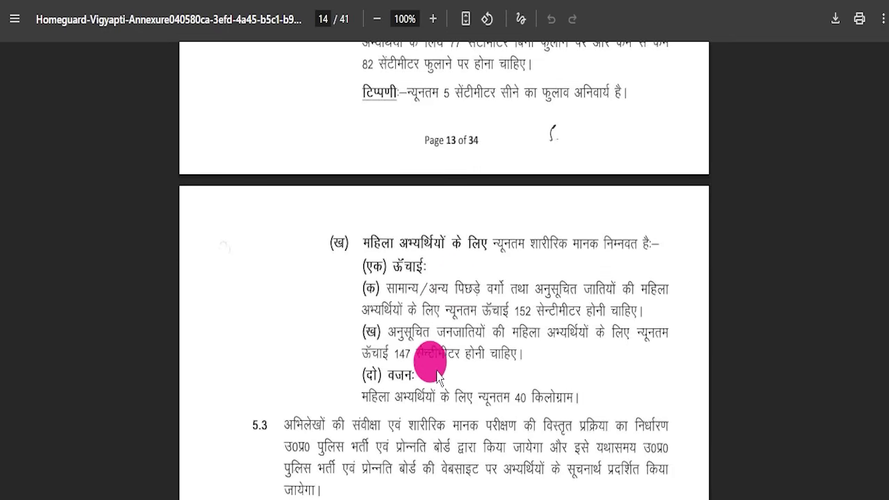
pyautogui.scroll(-10, 436, 320)
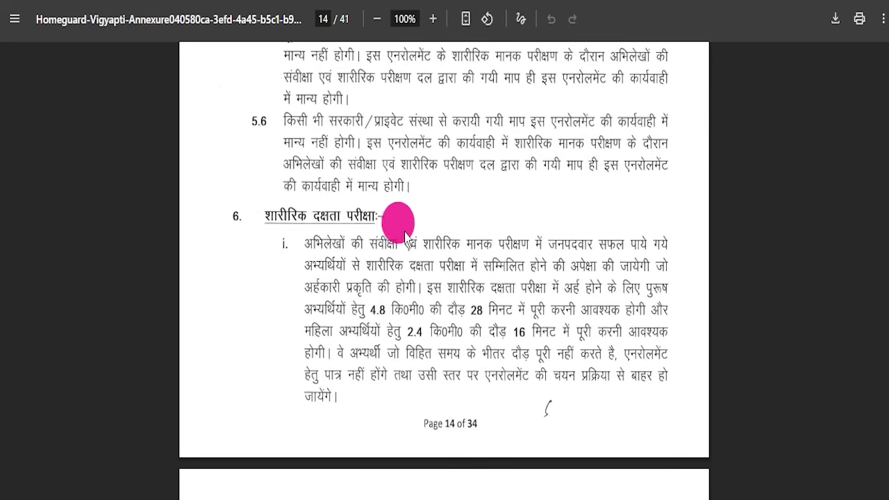
pyautogui.scroll(-2, 405, 236)
pyautogui.scroll(1, 399, 277)
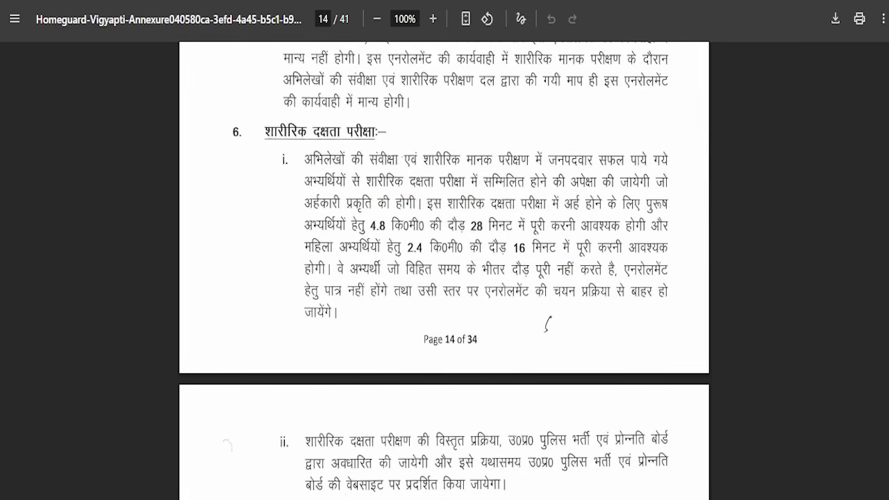
pyautogui.scroll(-15, 476, 215)
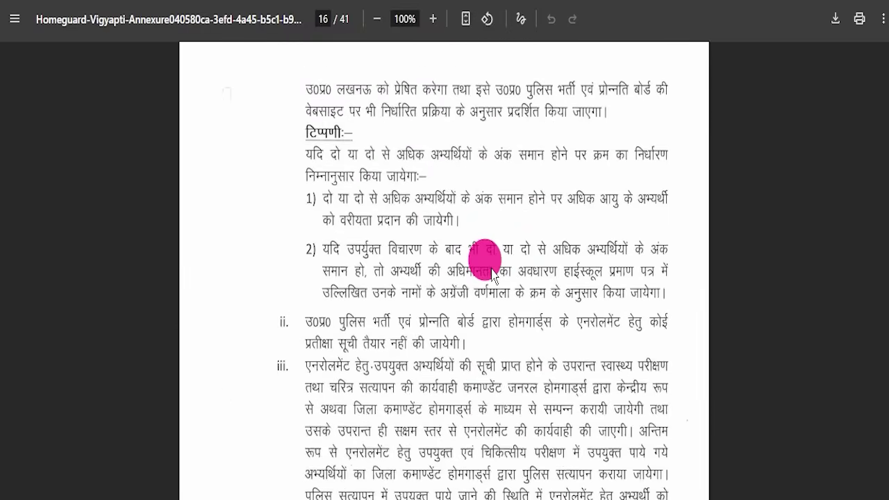
pyautogui.scroll(5, 492, 275)
pyautogui.scroll(-12, 492, 274)
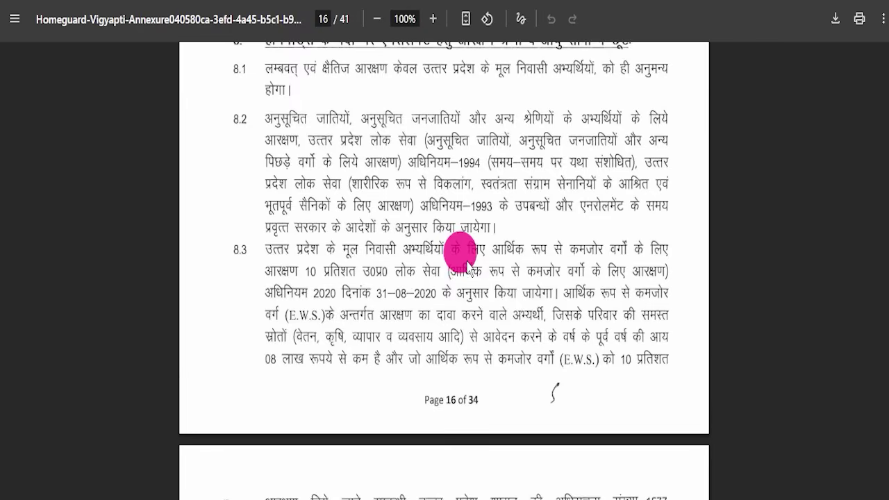
pyautogui.scroll(-5, 486, 269)
pyautogui.scroll(6, 477, 255)
pyautogui.scroll(-15, 479, 284)
pyautogui.scroll(-18, 514, 278)
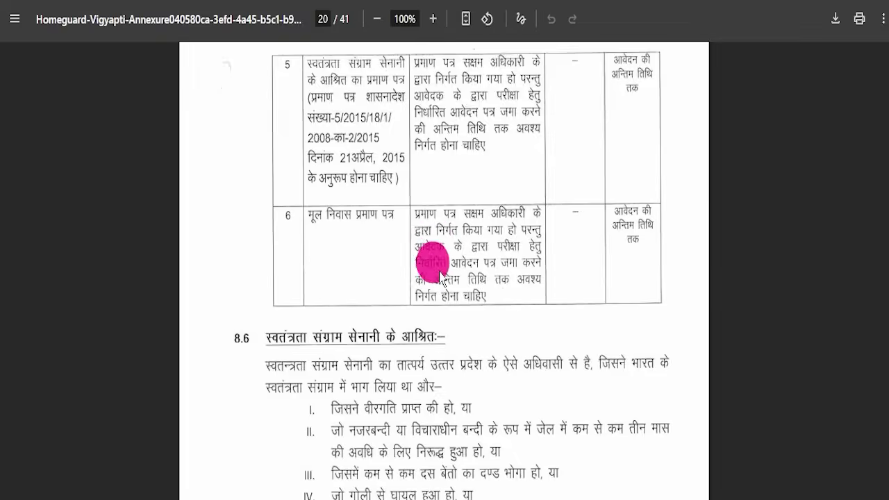
pyautogui.scroll(5, 489, 323)
pyautogui.scroll(-20, 484, 351)
pyautogui.scroll(-15, 505, 335)
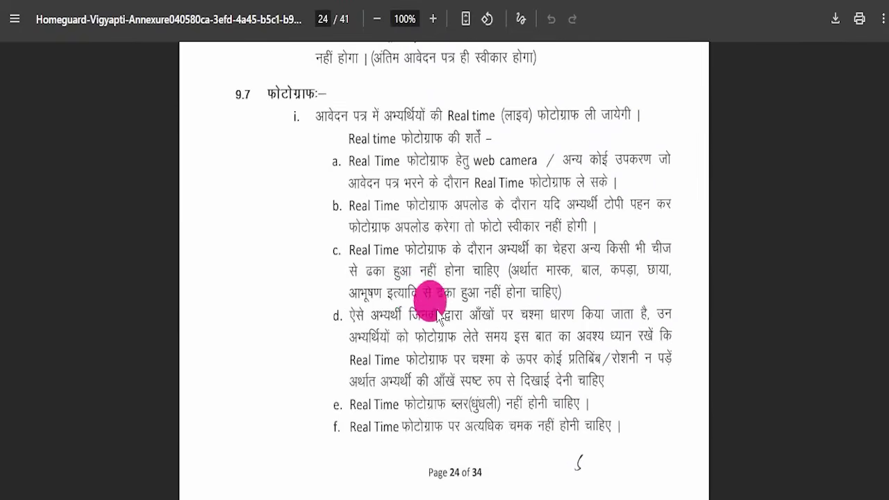
pyautogui.scroll(5, 472, 375)
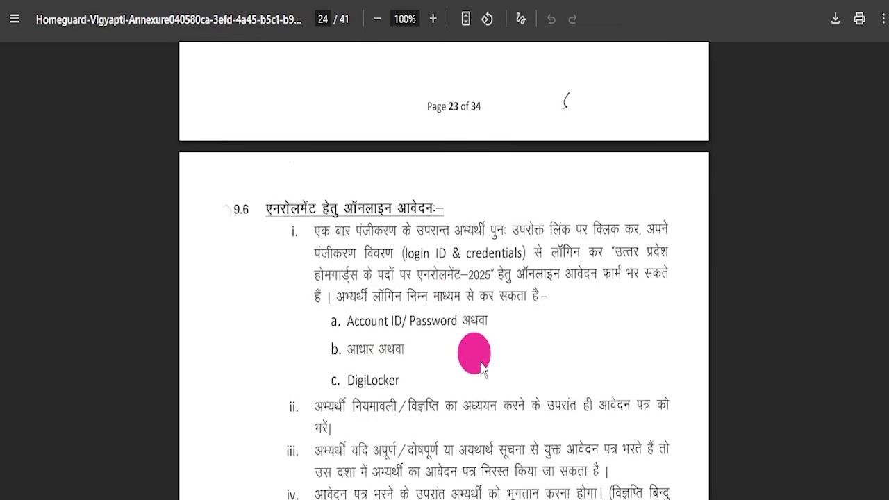
pyautogui.scroll(-6, 408, 352)
pyautogui.scroll(-15, 433, 232)
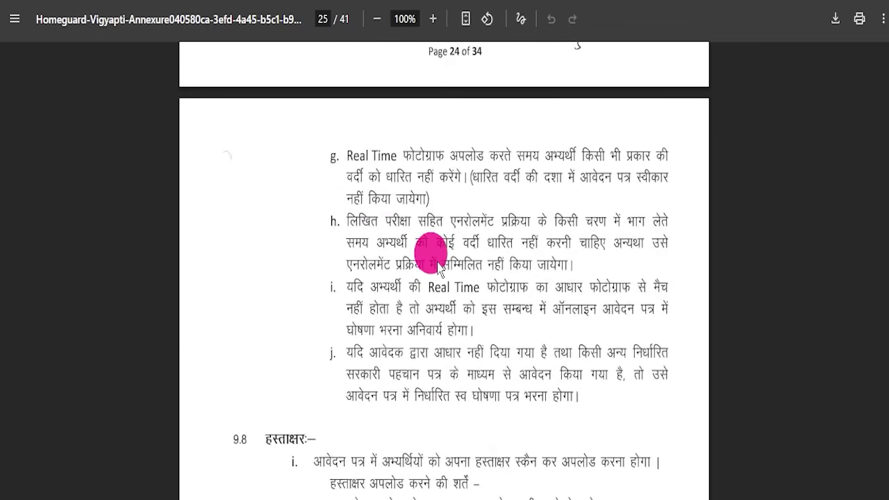
pyautogui.scroll(-20, 431, 296)
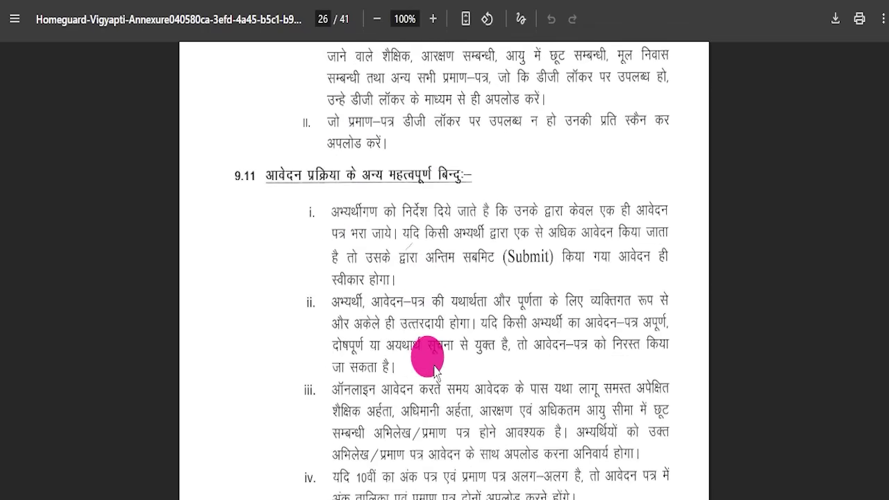
pyautogui.scroll(-20, 443, 337)
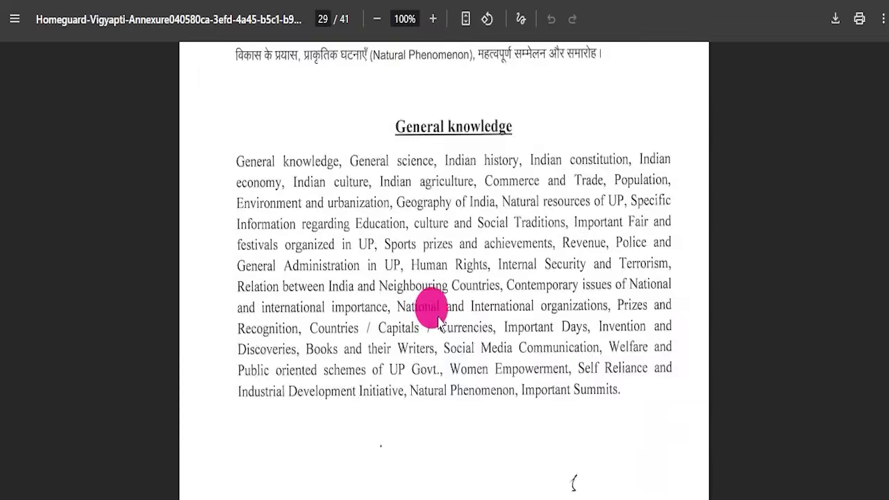
# Go back to page 1 and use the Apply Online link to reach the UPPRPB portal
pyautogui.moveTo(874, 374); pyautogui.dragTo(885, 464)
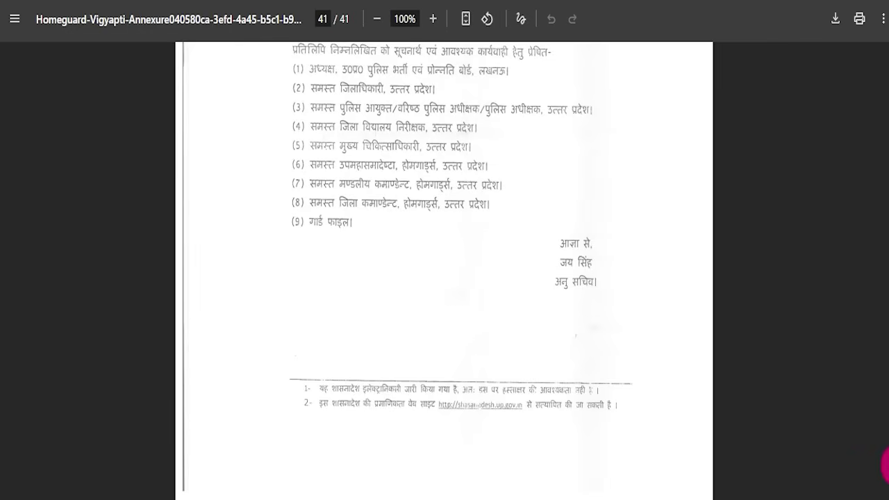
pyautogui.moveTo(885, 146); pyautogui.dragTo(885, 19)
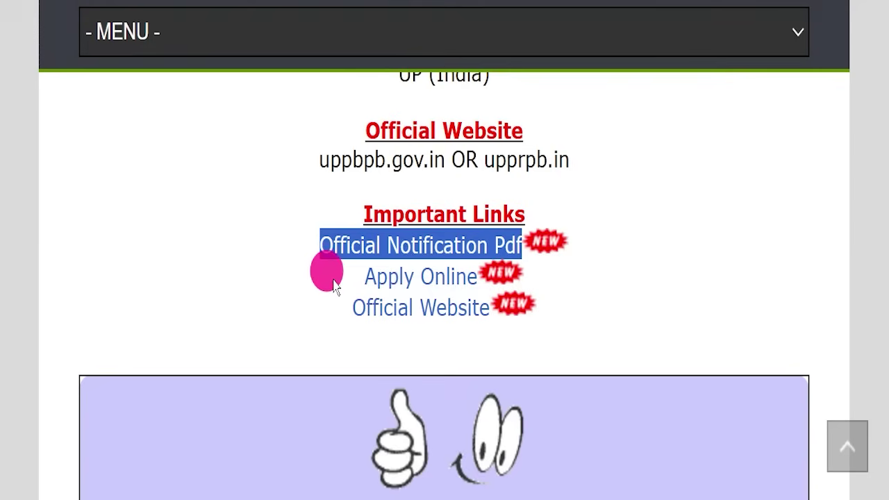
pyautogui.moveTo(334, 285); pyautogui.dragTo(476, 271)
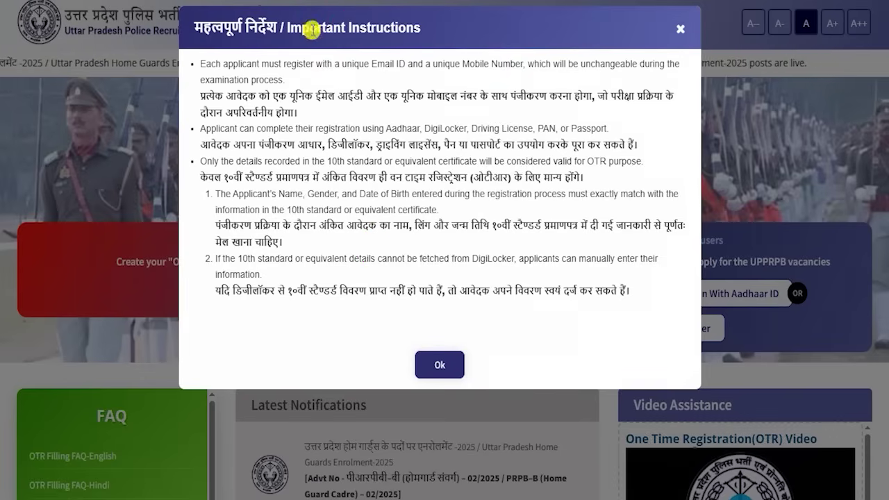
# Acknowledge the unique email notice and mark the account, Aadhaar and DigiLocker login options
pyautogui.moveTo(273, 95); pyautogui.dragTo(361, 95)
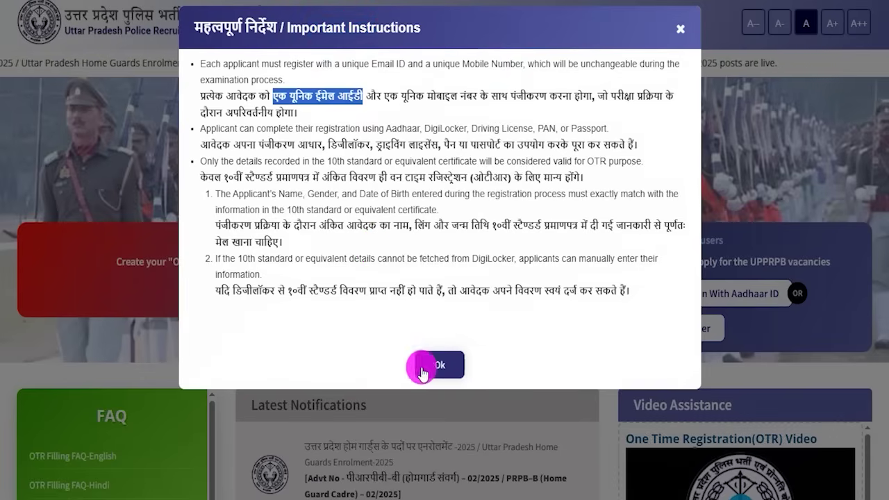
pyautogui.click(423, 368)
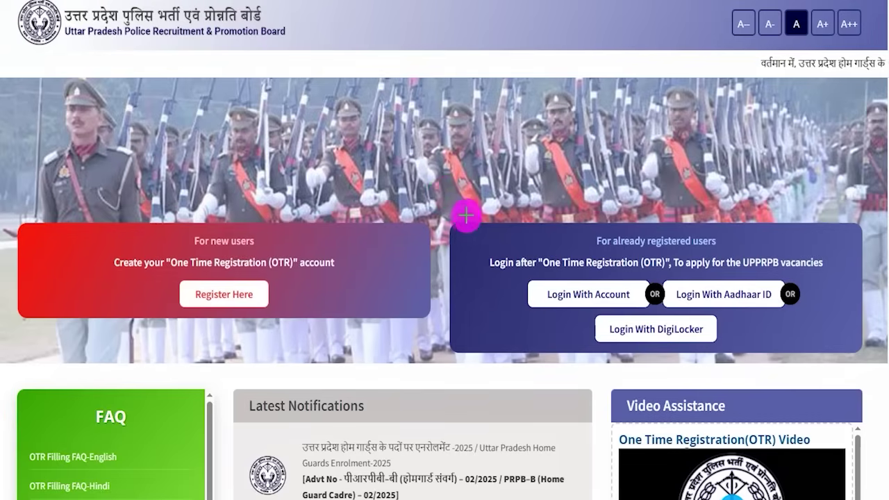
pyautogui.moveTo(428, 204)
pyautogui.mouseDown()
pyautogui.moveTo(754, 224)
pyautogui.moveTo(847, 323)
pyautogui.moveTo(870, 363)
pyautogui.mouseUp()
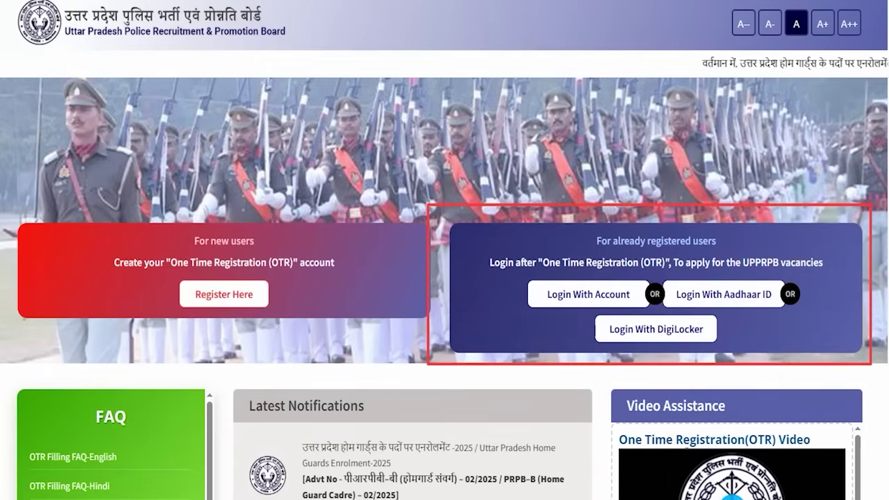
pyautogui.moveTo(618, 281); pyautogui.dragTo(629, 236)
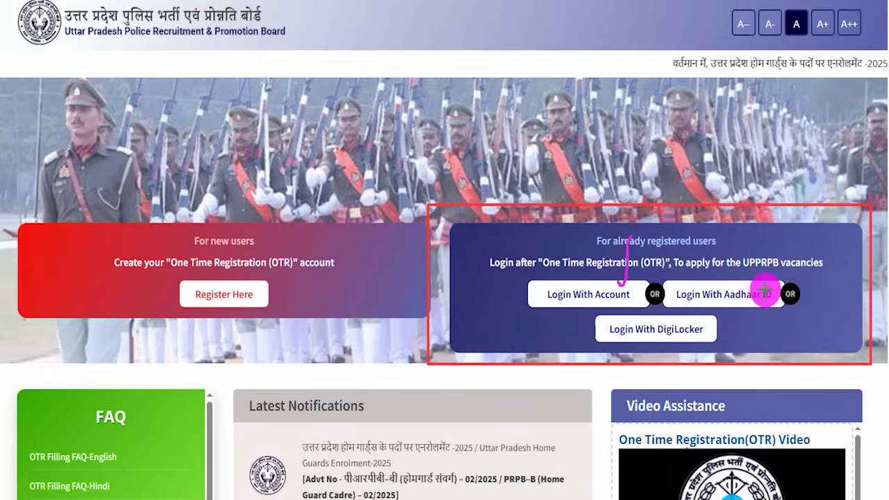
pyautogui.moveTo(760, 286); pyautogui.dragTo(789, 228)
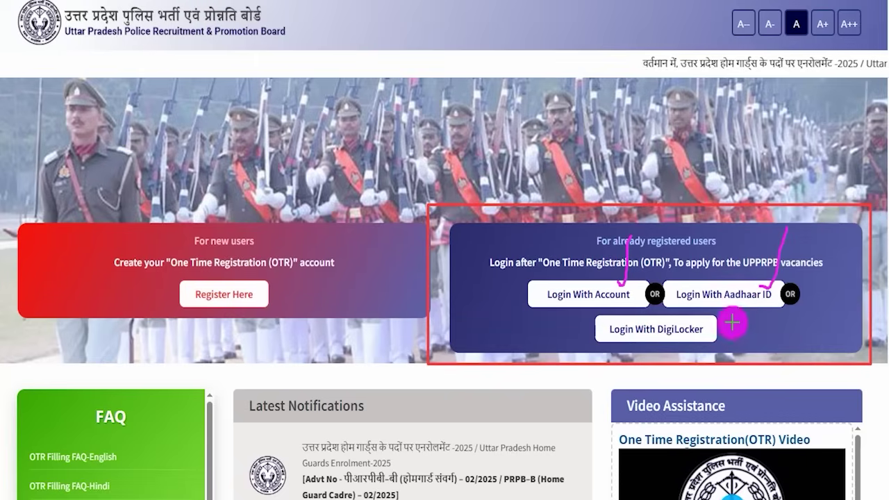
pyautogui.moveTo(711, 334); pyautogui.dragTo(735, 313)
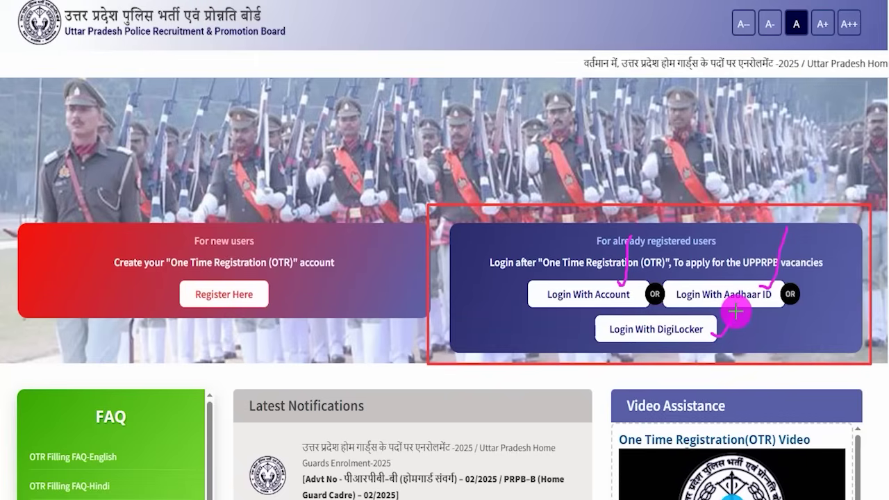
# Clear the annotations and mark the One Time Registration card for new users
pyautogui.press('Escape')
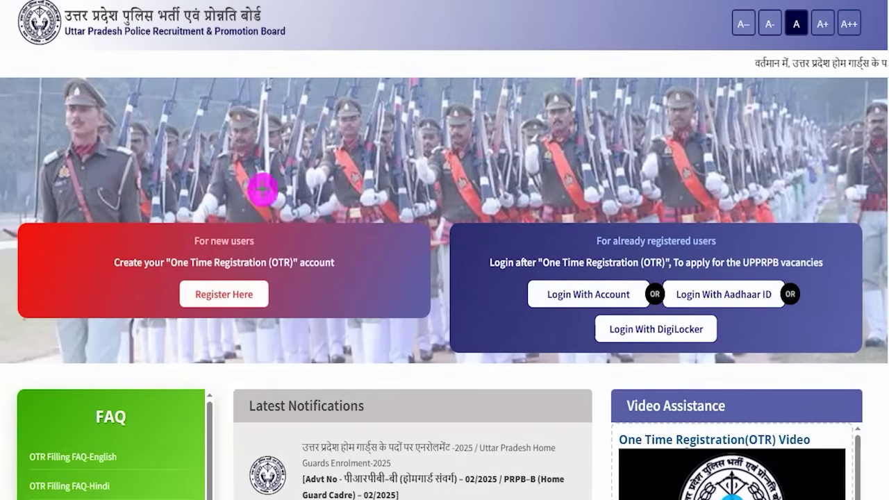
pyautogui.moveTo(8, 207)
pyautogui.mouseDown()
pyautogui.moveTo(426, 270)
pyautogui.moveTo(445, 334)
pyautogui.mouseUp()
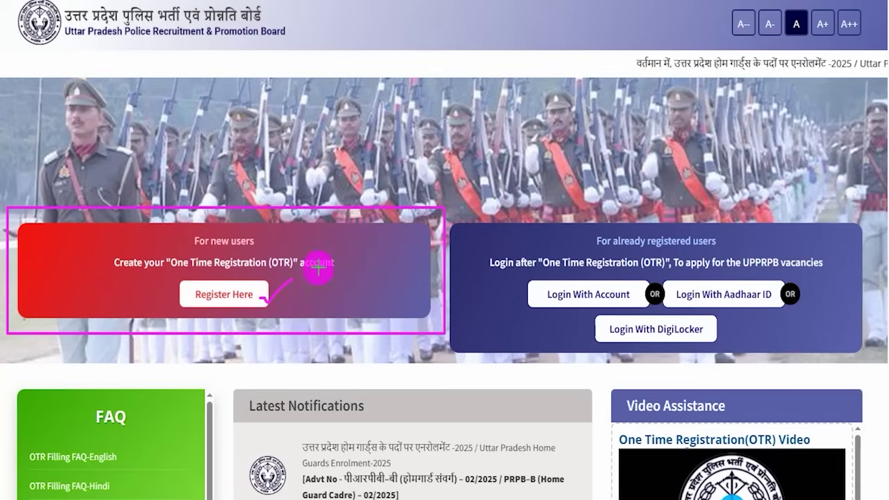
pyautogui.moveTo(259, 284)
pyautogui.mouseDown()
pyautogui.moveTo(270, 287)
pyautogui.moveTo(288, 251)
pyautogui.mouseUp()
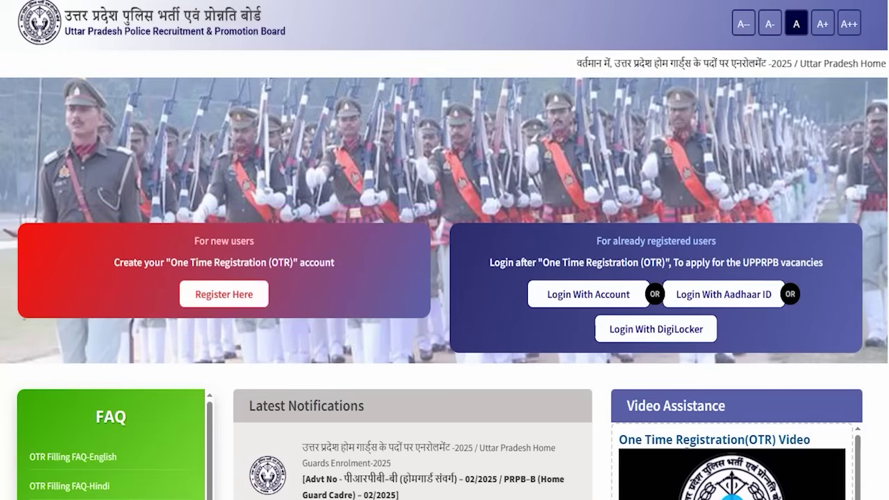
# Open the Create an Account registration page and mark its heading
pyautogui.click(221, 298)
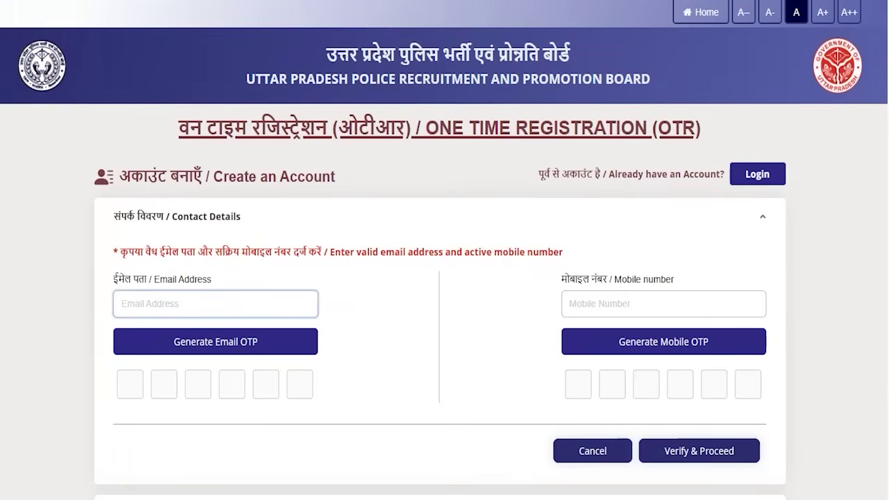
pyautogui.moveTo(275, 217); pyautogui.dragTo(329, 170)
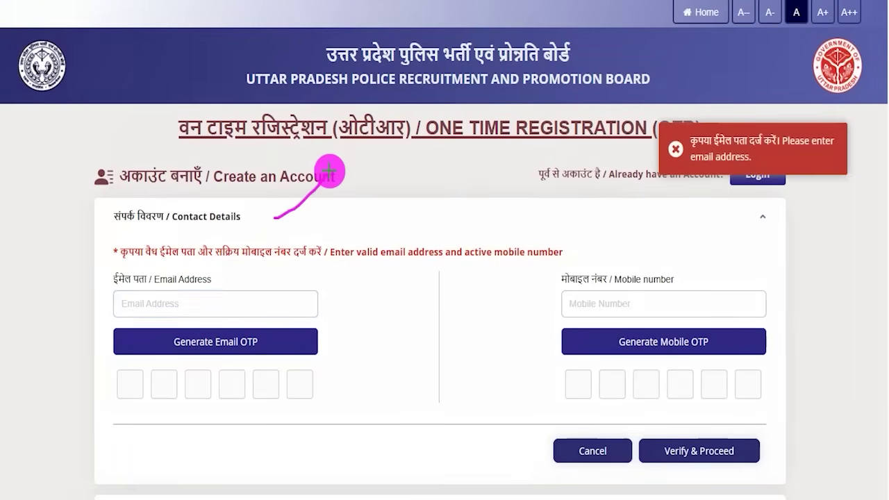
pyautogui.scroll(-1, 473, 277)
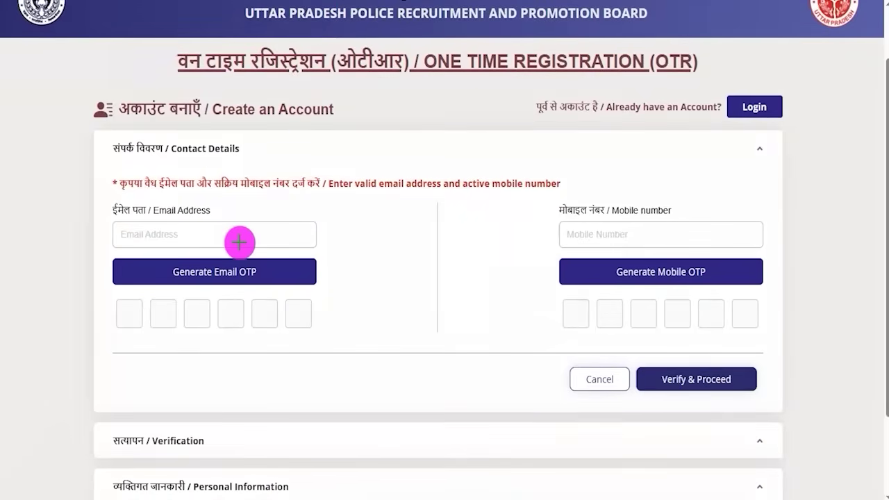
# Mark the email and mobile number fields and their OTP generation steps
pyautogui.moveTo(238, 242); pyautogui.dragTo(271, 218)
pyautogui.moveTo(698, 231); pyautogui.dragTo(743, 185)
pyautogui.moveTo(286, 271); pyautogui.dragTo(338, 239)
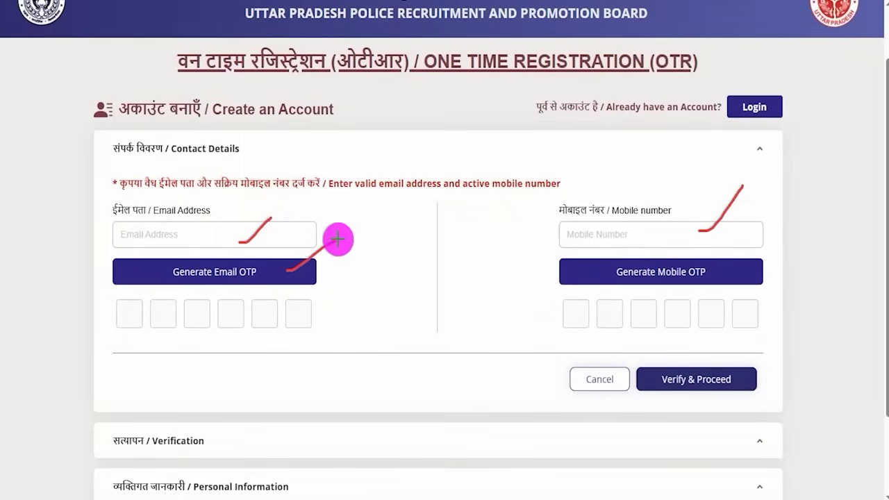
pyautogui.moveTo(731, 275); pyautogui.dragTo(771, 242)
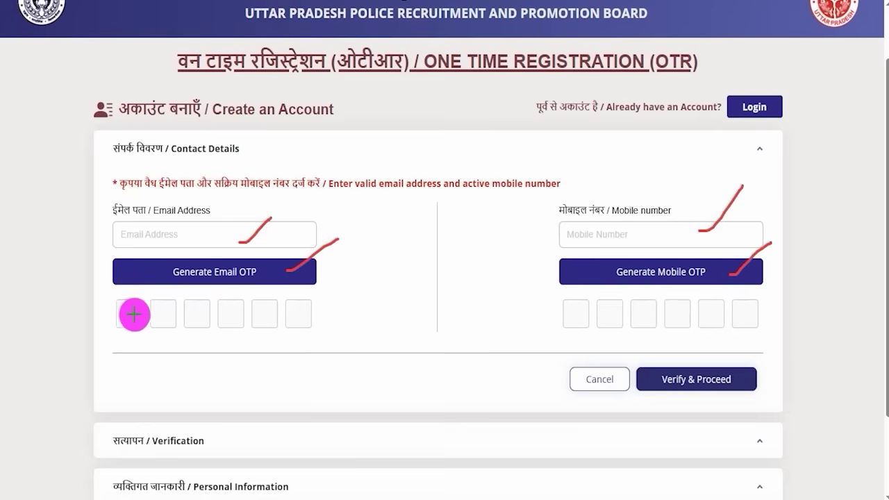
pyautogui.moveTo(161, 313); pyautogui.dragTo(298, 312)
pyautogui.moveTo(580, 321); pyautogui.dragTo(726, 320)
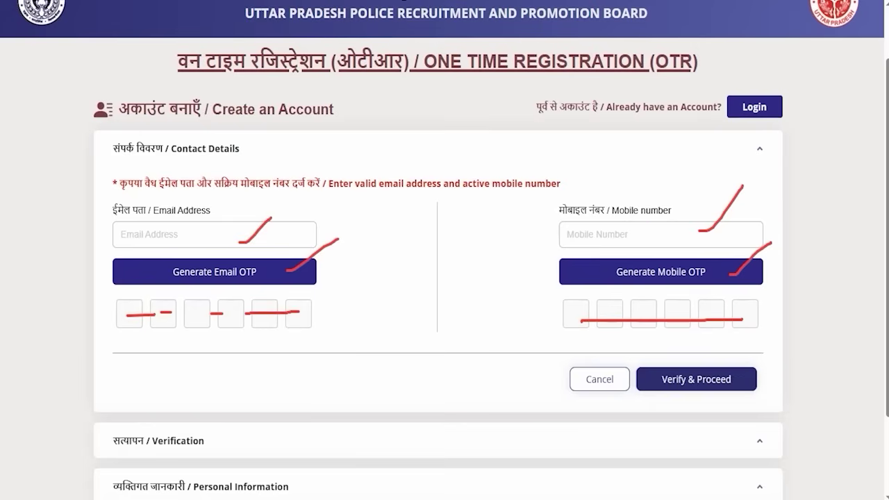
pyautogui.moveTo(860, 232); pyautogui.dragTo(769, 354)
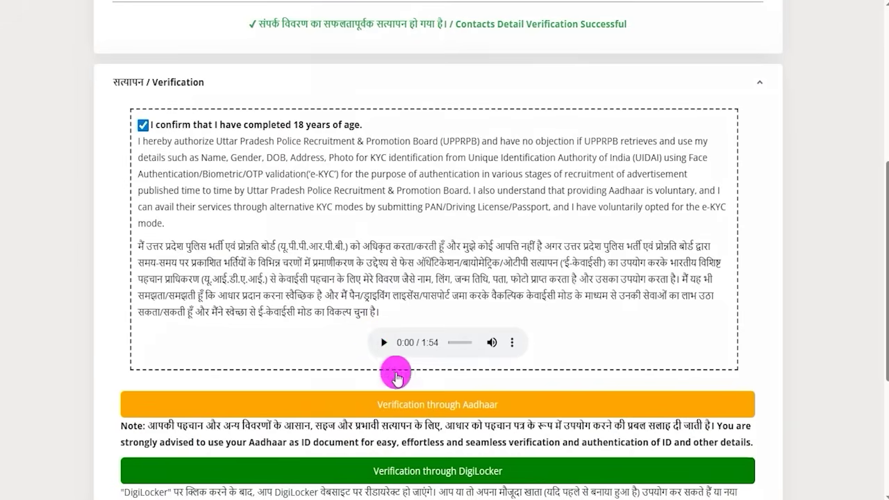
pyautogui.scroll(-3, 407, 341)
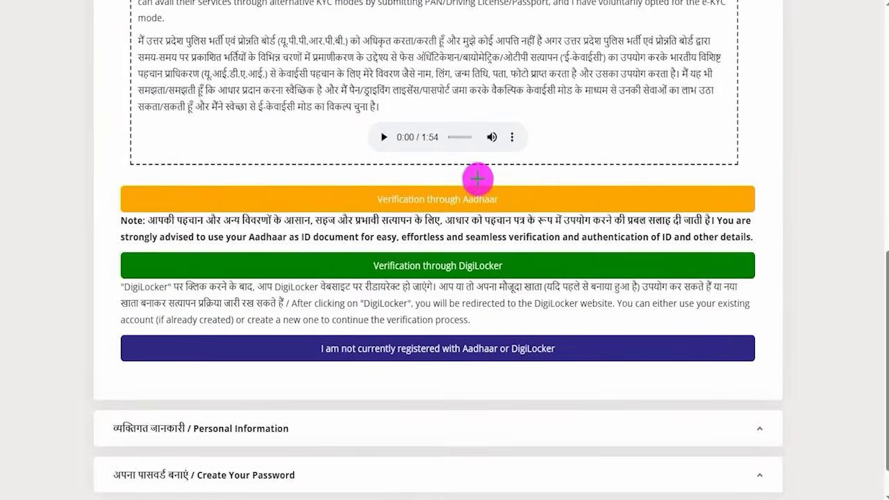
pyautogui.moveTo(349, 185); pyautogui.dragTo(530, 211)
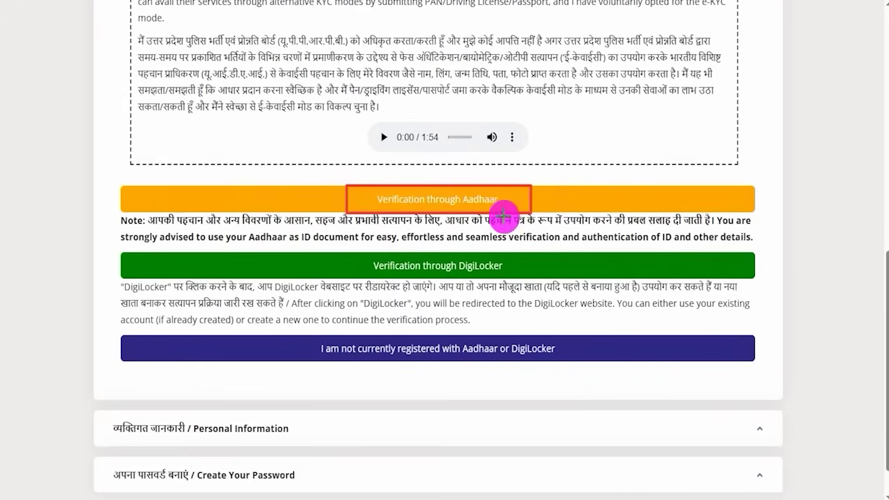
pyautogui.moveTo(349, 251); pyautogui.dragTo(522, 278)
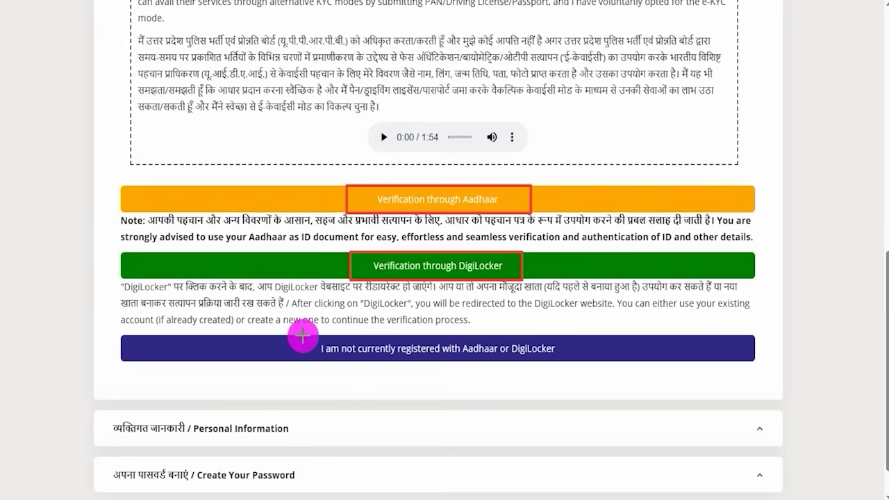
pyautogui.moveTo(301, 335)
pyautogui.mouseDown()
pyautogui.moveTo(414, 356)
pyautogui.moveTo(567, 360)
pyautogui.mouseUp()
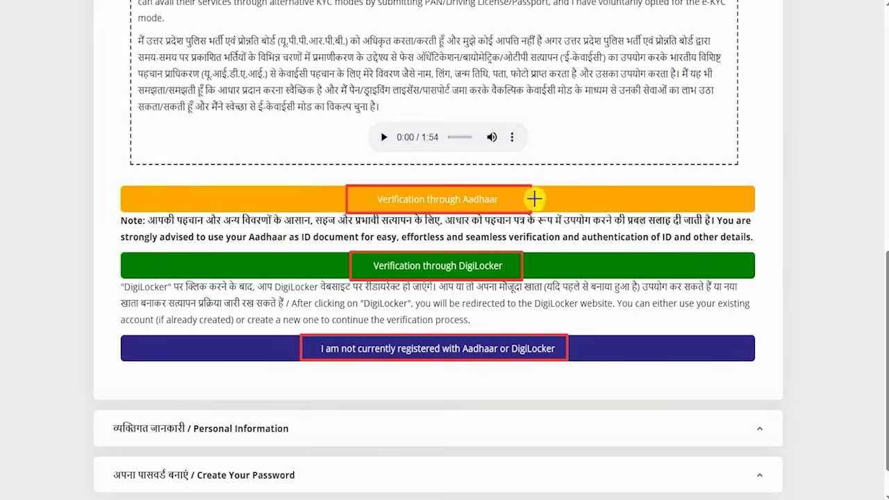
pyautogui.moveTo(532, 196); pyautogui.dragTo(580, 174)
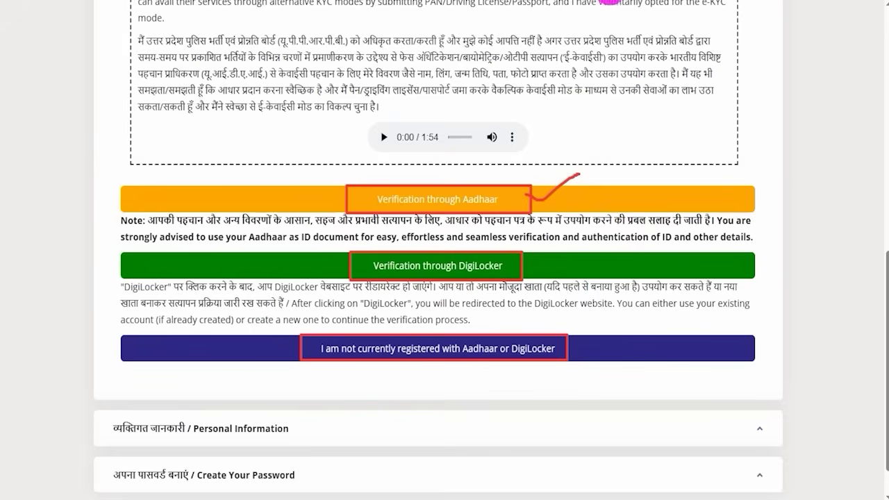
pyautogui.press('Escape')
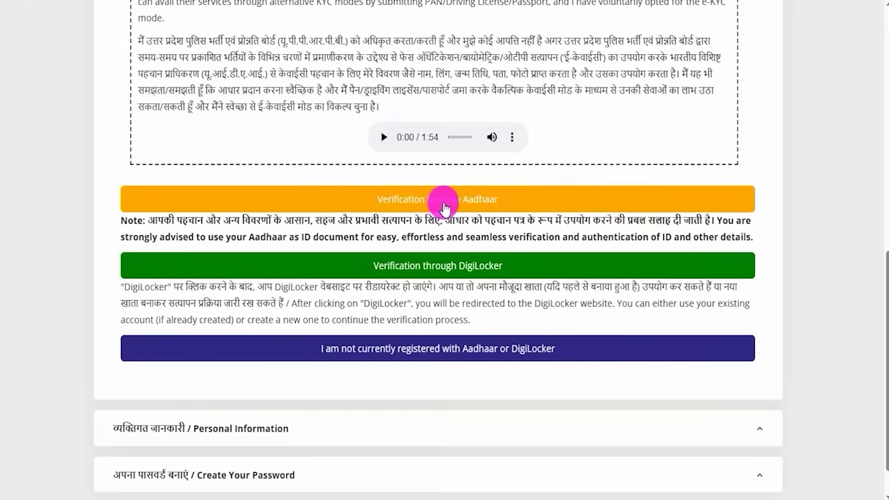
# Choose Verification through Aadhaar, then work through the Aadhaar number and OTP fields
pyautogui.click(451, 207)
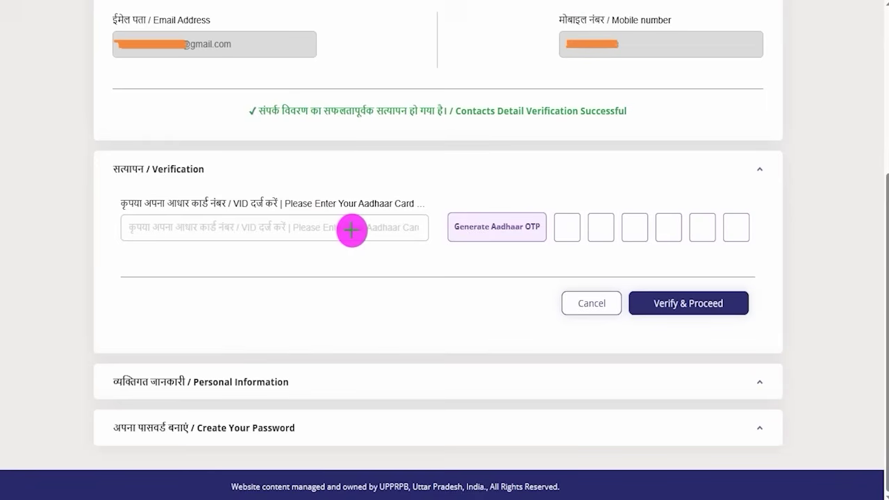
pyautogui.moveTo(351, 233); pyautogui.dragTo(380, 202)
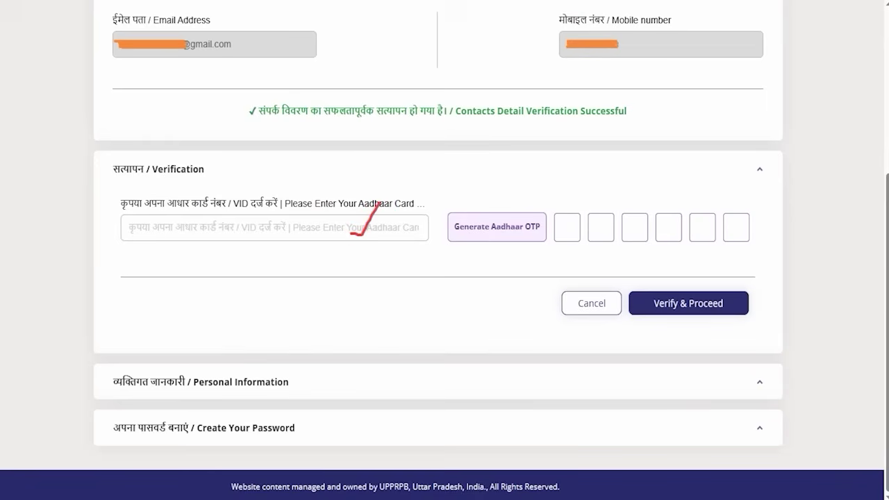
pyautogui.moveTo(407, 153); pyautogui.dragTo(473, 206)
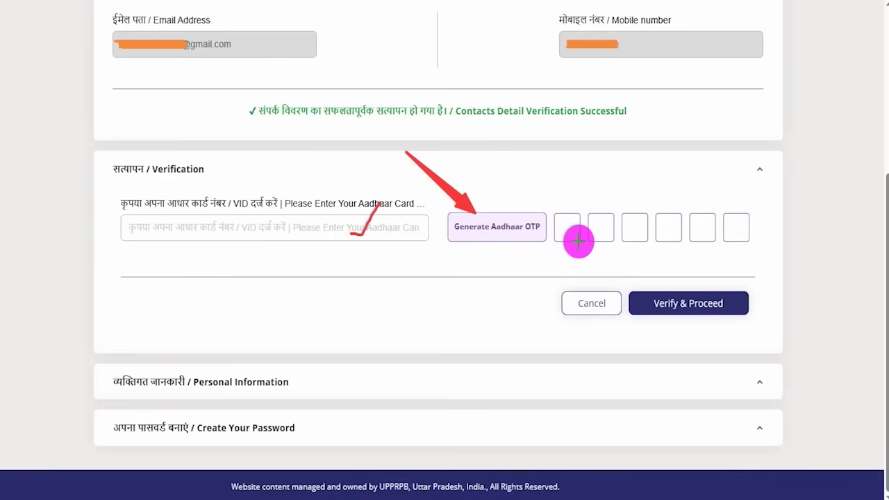
pyautogui.moveTo(565, 232); pyautogui.dragTo(745, 225)
pyautogui.click(698, 227)
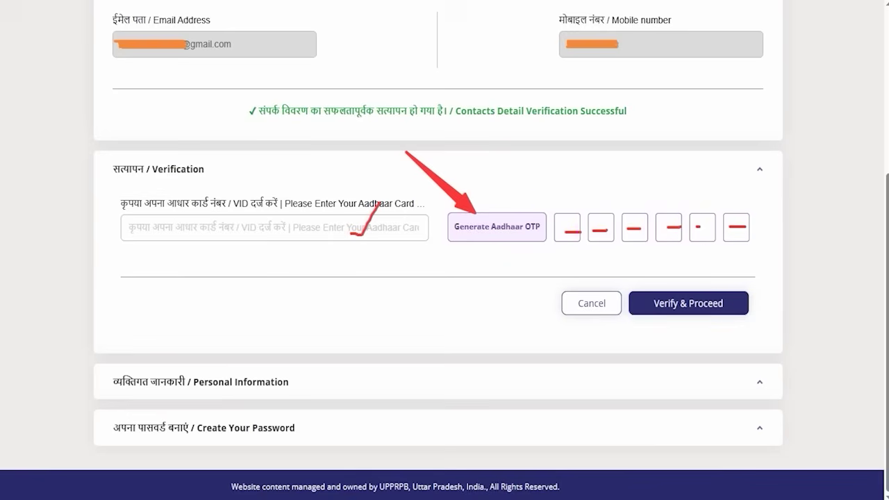
pyautogui.moveTo(821, 195); pyautogui.dragTo(747, 290)
# Verify the Aadhaar OTP and keep nationality as Citizen of India
pyautogui.click(746, 293)
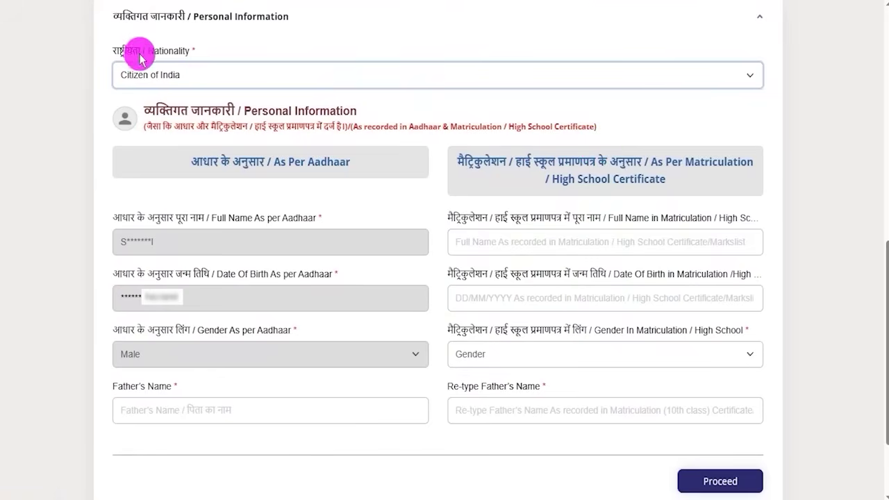
pyautogui.click(208, 78)
pyautogui.click(148, 114)
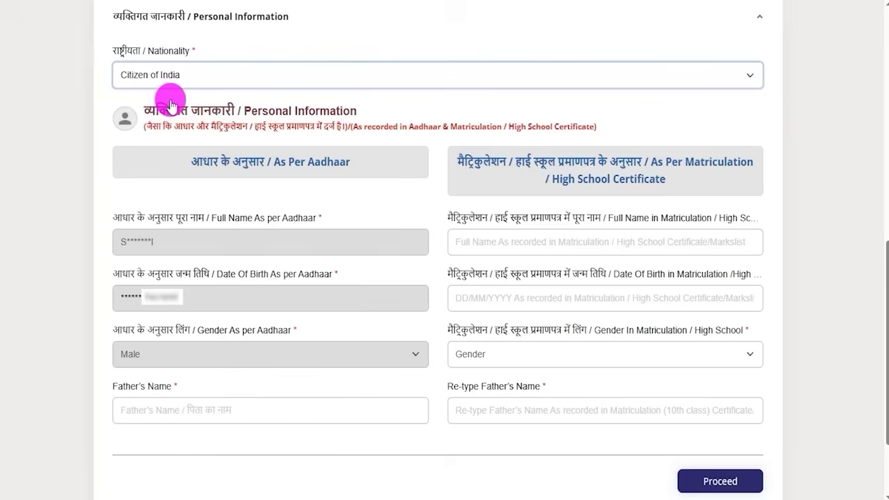
pyautogui.click(395, 2)
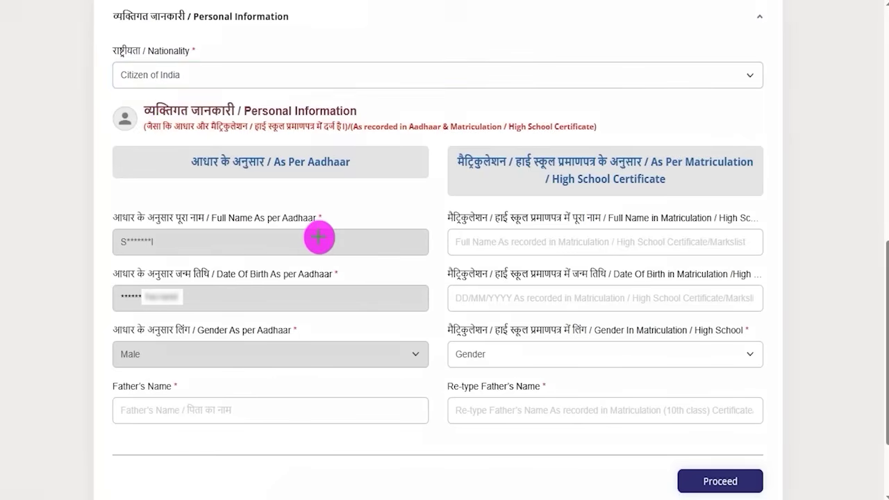
# Mark the Aadhaar-prefilled personal details on the form
pyautogui.moveTo(319, 237); pyautogui.dragTo(346, 208)
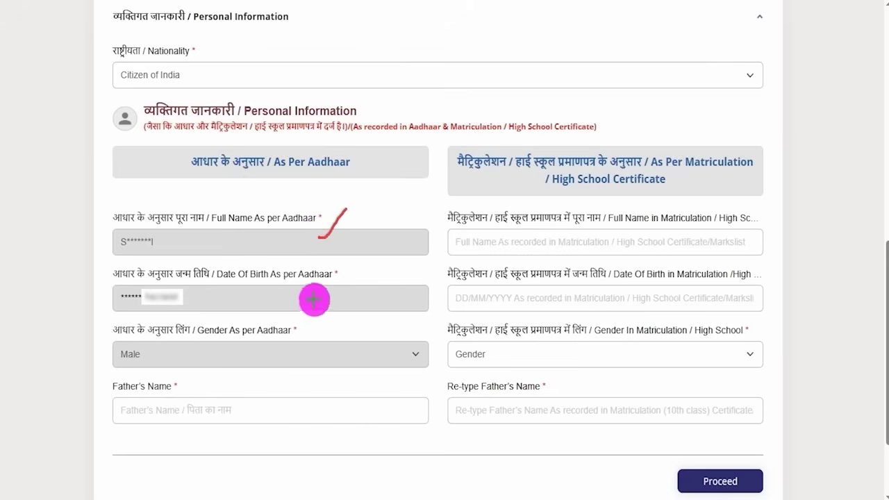
pyautogui.moveTo(313, 300); pyautogui.dragTo(345, 277)
pyautogui.moveTo(292, 351); pyautogui.dragTo(351, 314)
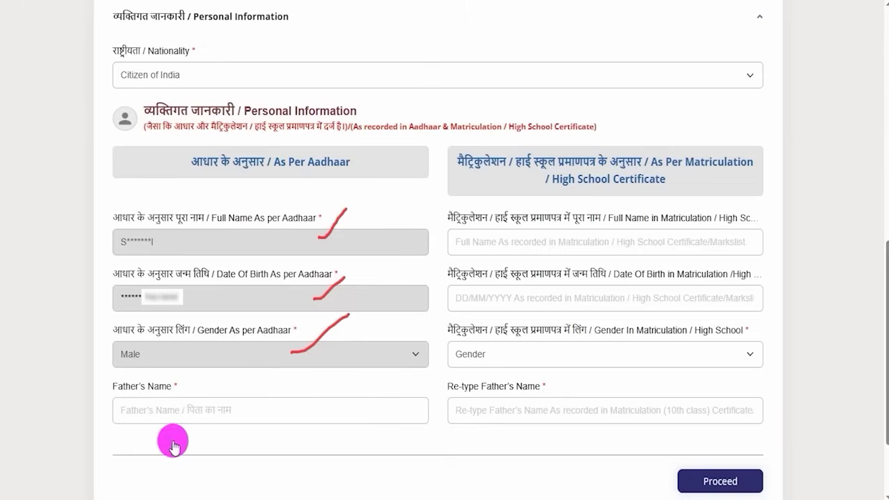
pyautogui.click(139, 388)
pyautogui.moveTo(137, 387); pyautogui.dragTo(161, 391)
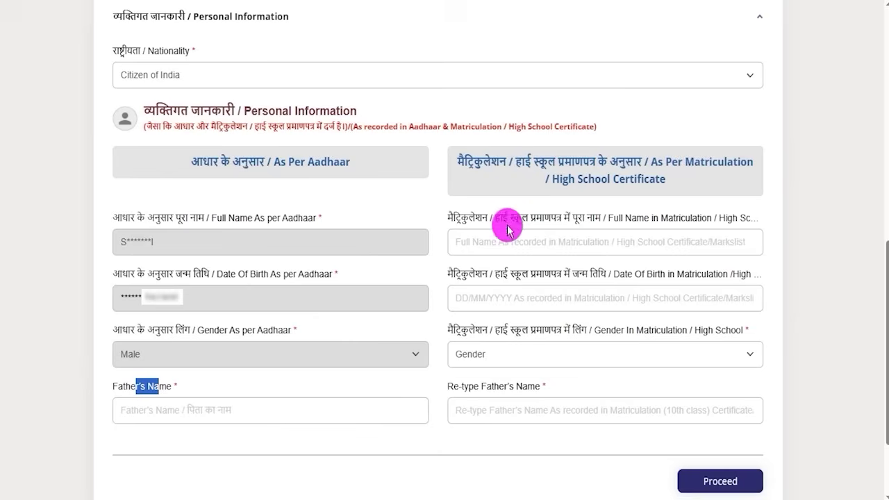
pyautogui.moveTo(504, 218); pyautogui.dragTo(561, 220)
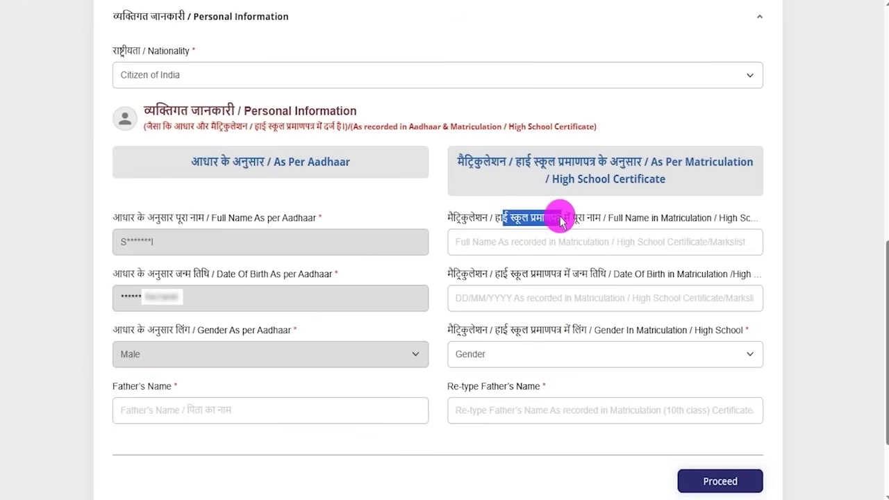
# Go through the 10th-certificate name, date of birth, gender and father's name fields
pyautogui.click(521, 242)
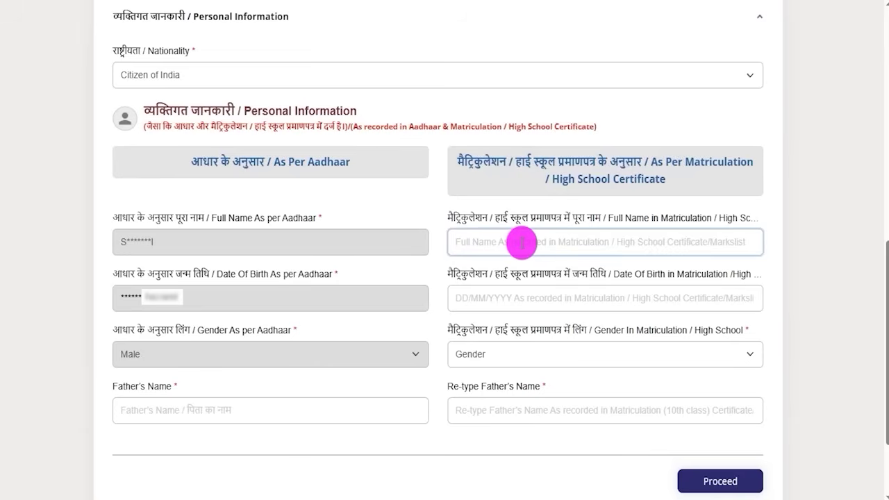
pyautogui.moveTo(454, 274); pyautogui.dragTo(573, 278)
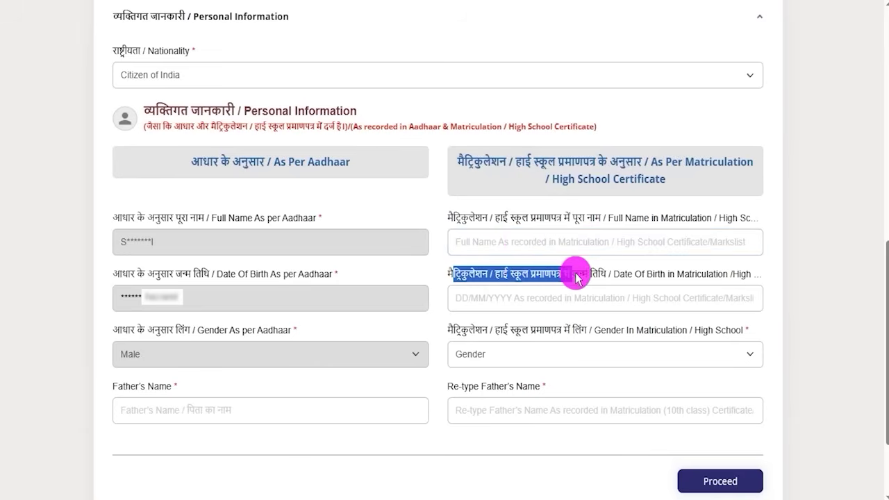
pyautogui.click(551, 300)
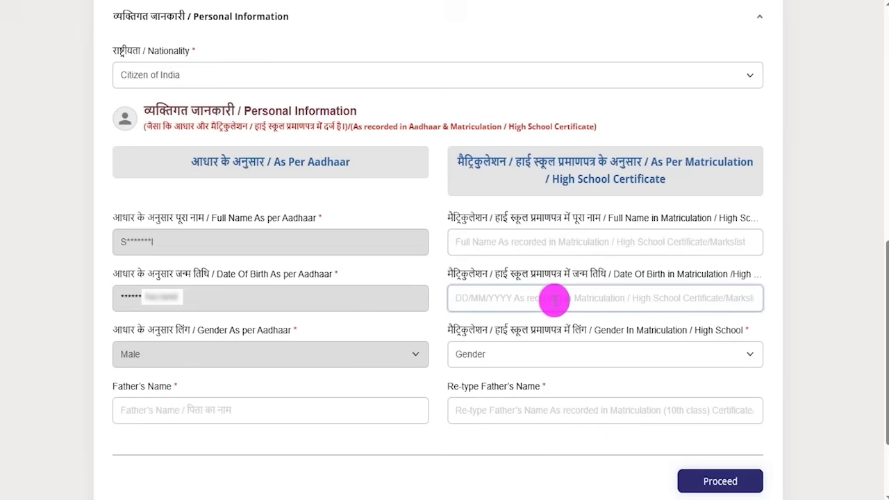
pyautogui.click(548, 353)
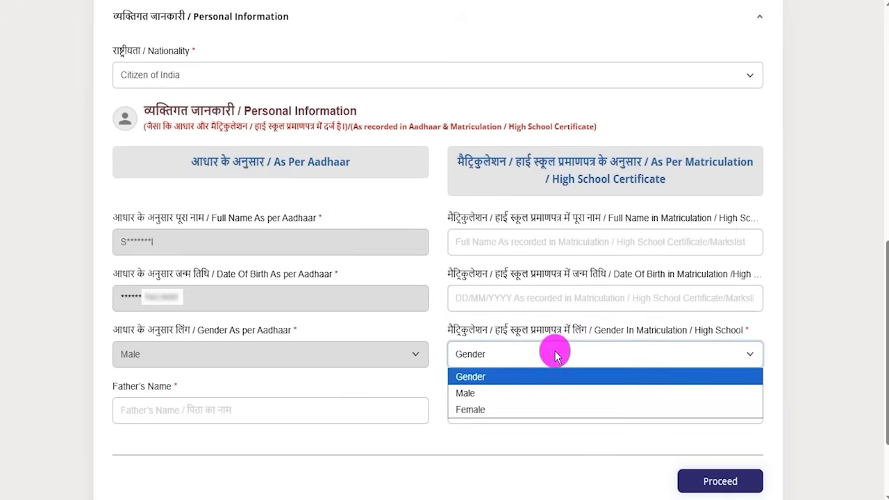
pyautogui.click(485, 382)
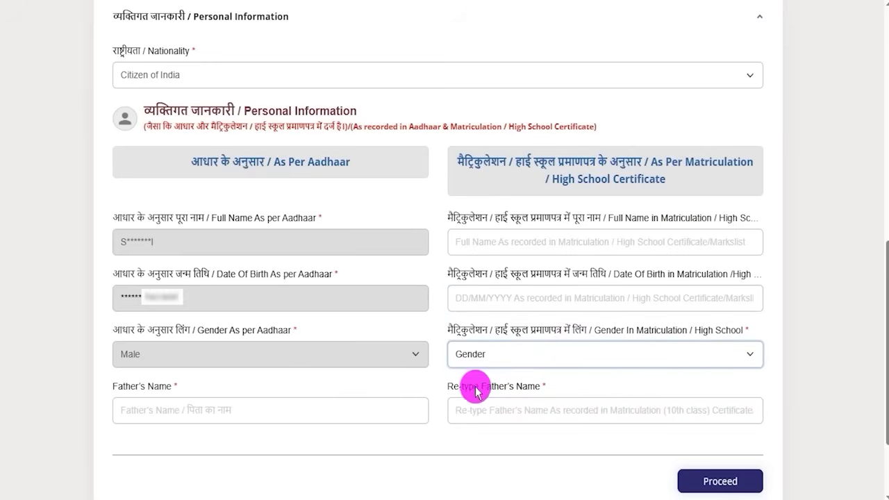
pyautogui.doubleClick(475, 386)
pyautogui.click(510, 410)
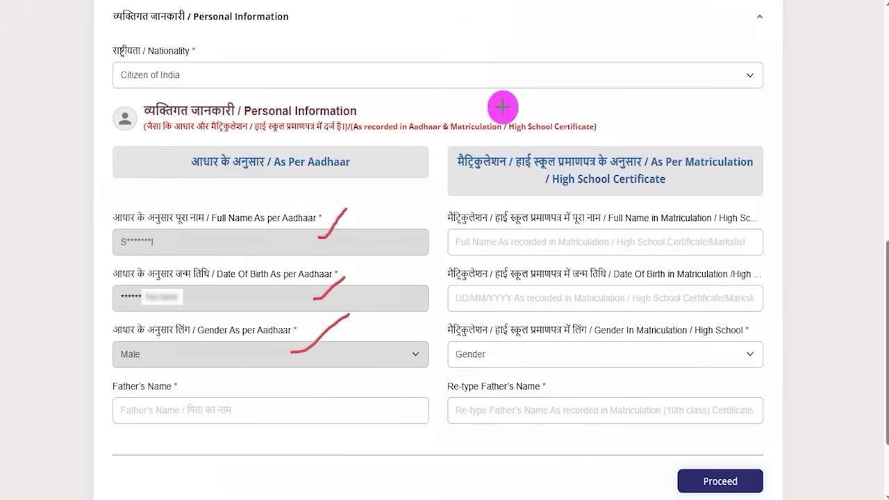
# Enter the new account password
pyautogui.moveTo(846, 366)
pyautogui.mouseDown()
pyautogui.moveTo(798, 446)
pyautogui.moveTo(779, 461)
pyautogui.mouseUp()
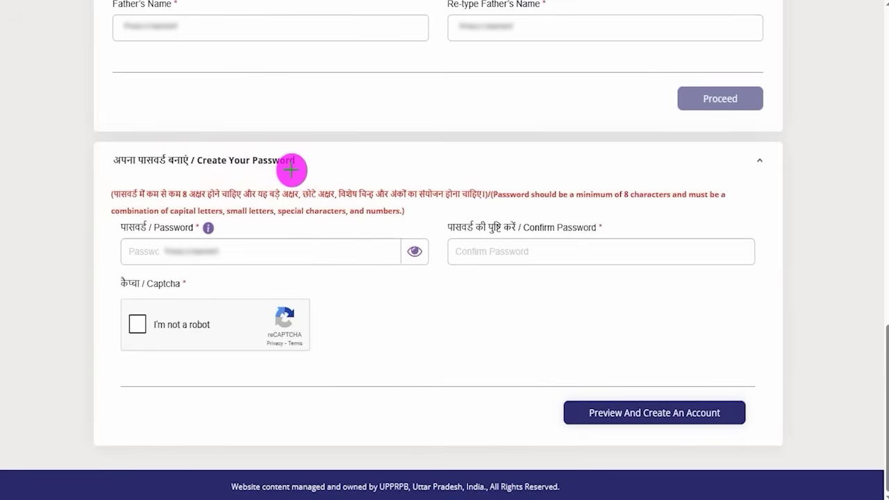
pyautogui.moveTo(299, 166); pyautogui.dragTo(332, 142)
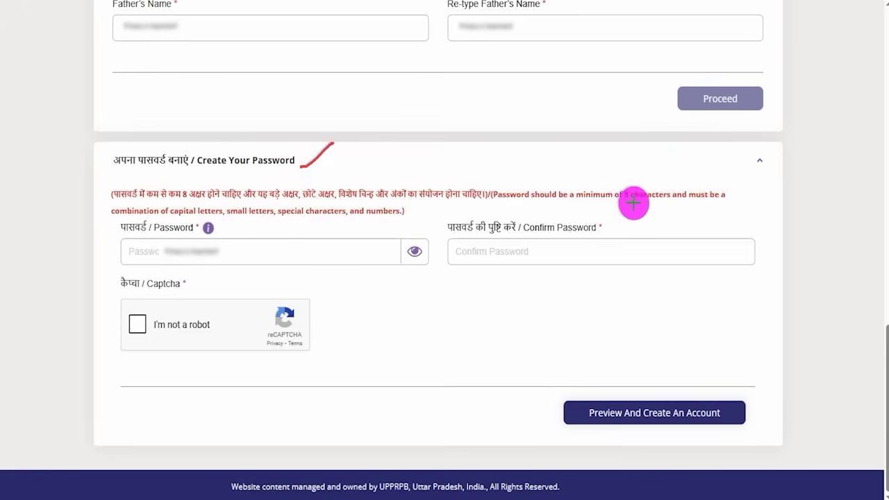
pyautogui.moveTo(605, 203); pyautogui.dragTo(663, 203)
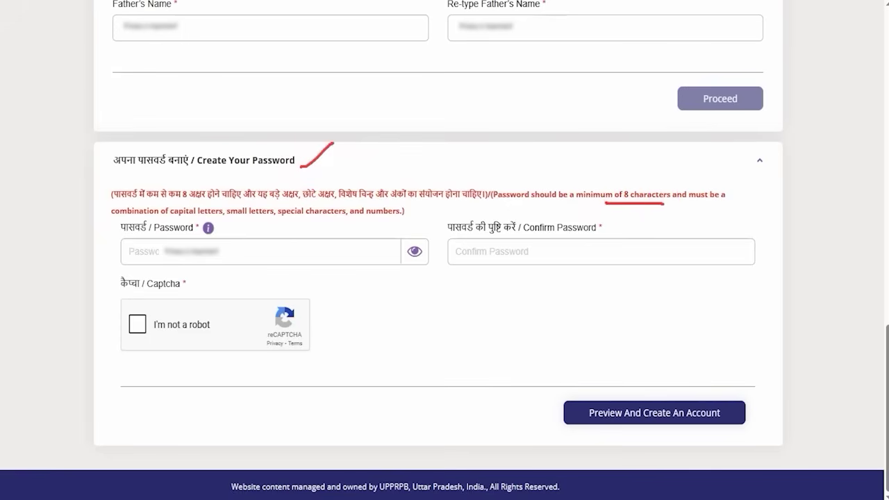
pyautogui.click(161, 252)
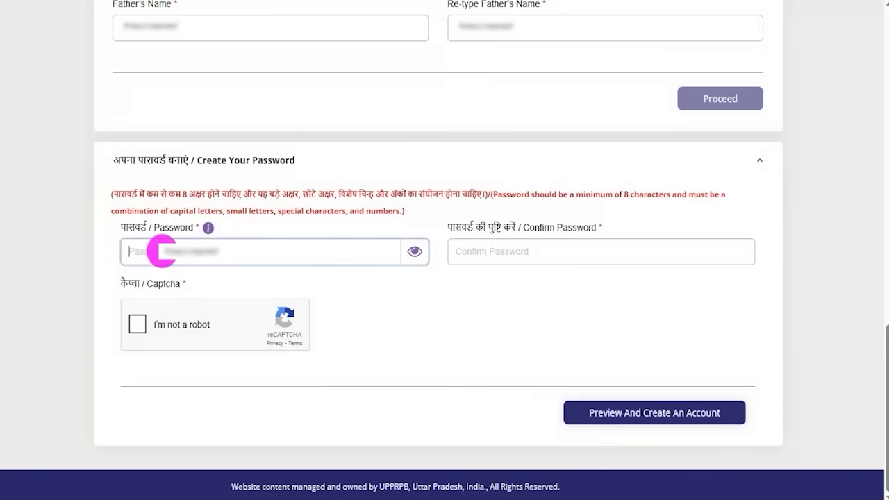
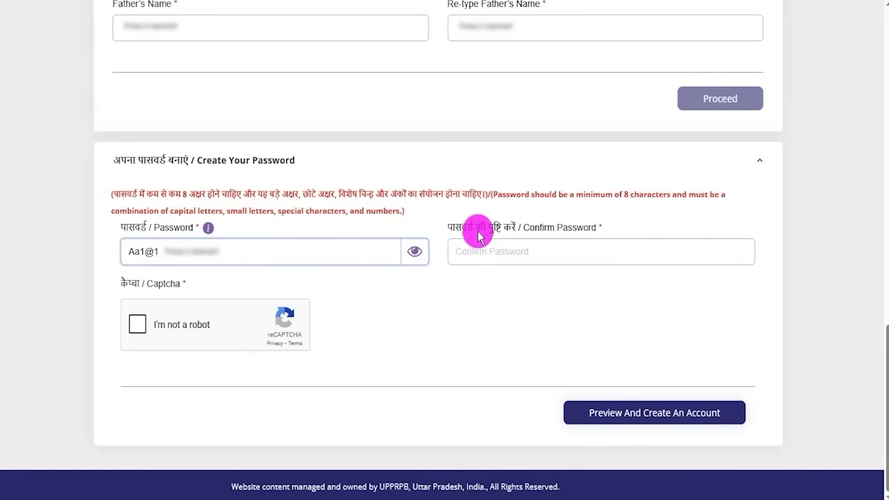
# Confirm the password, pass the reCAPTCHA check and preview the account details
pyautogui.moveTo(526, 225); pyautogui.dragTo(548, 228)
pyautogui.click(526, 252)
pyautogui.click(138, 325)
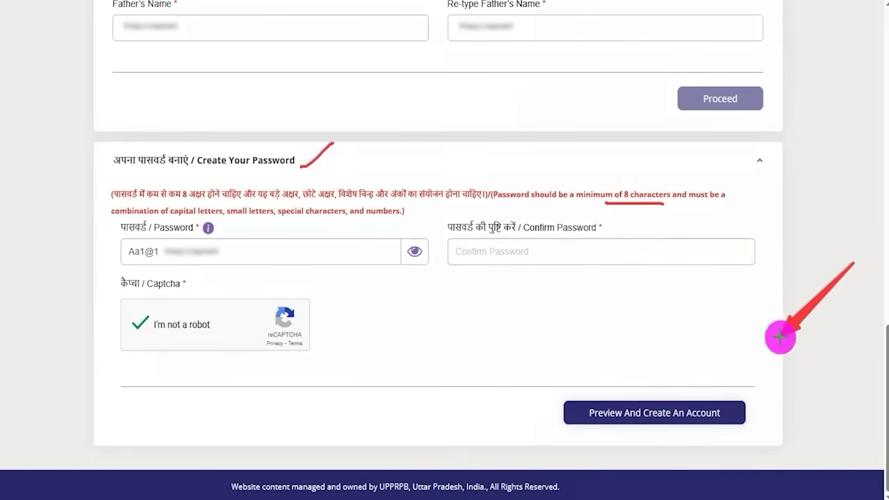
pyautogui.click(722, 411)
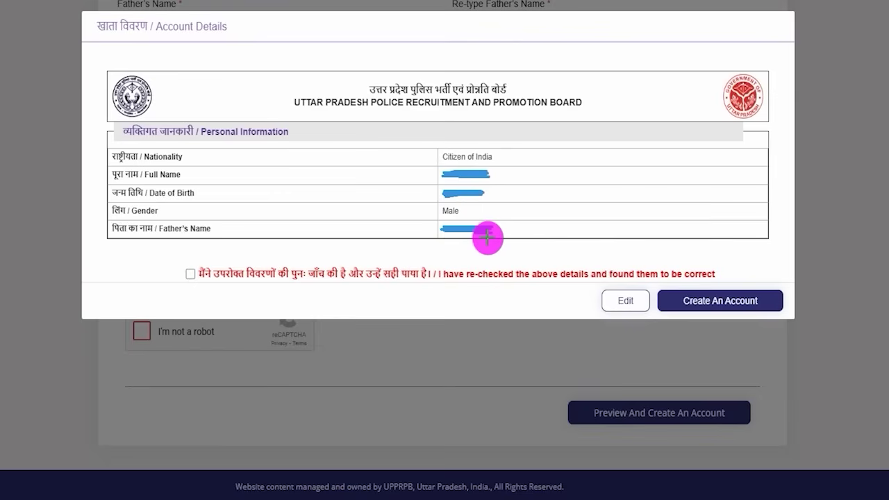
# Declare the previewed account details re-checked and correct, then create the account
pyautogui.click(508, 301)
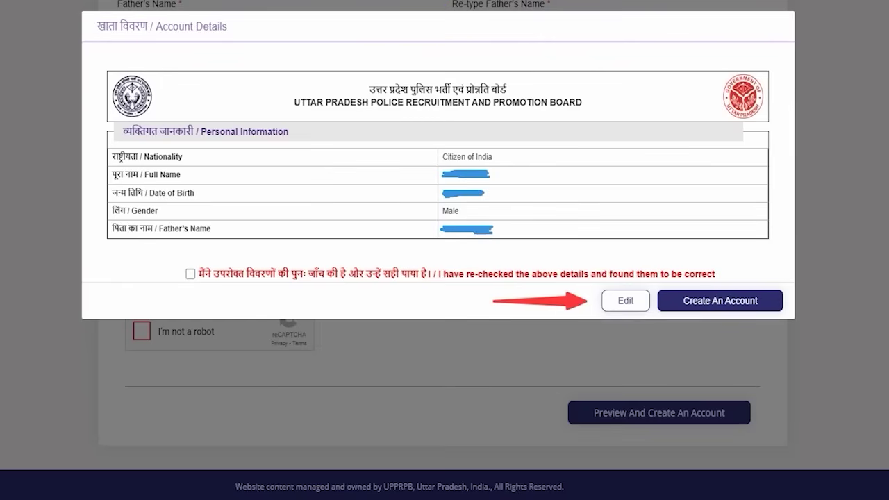
pyautogui.click(191, 274)
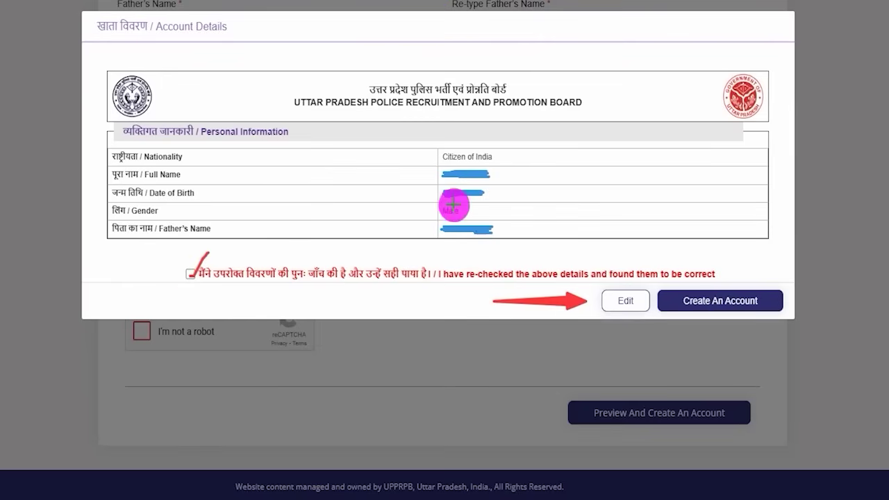
pyautogui.moveTo(771, 145); pyautogui.dragTo(747, 266)
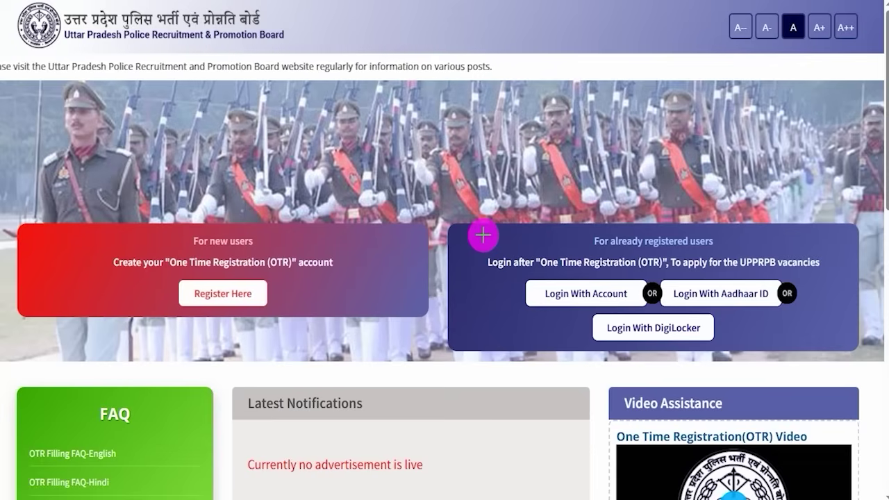
# Proceed past the Information dialog, then choose 'Login With Account' on the home page
pyautogui.moveTo(463, 227)
pyautogui.mouseDown()
pyautogui.moveTo(695, 259)
pyautogui.moveTo(839, 299)
pyautogui.moveTo(856, 362)
pyautogui.mouseUp()
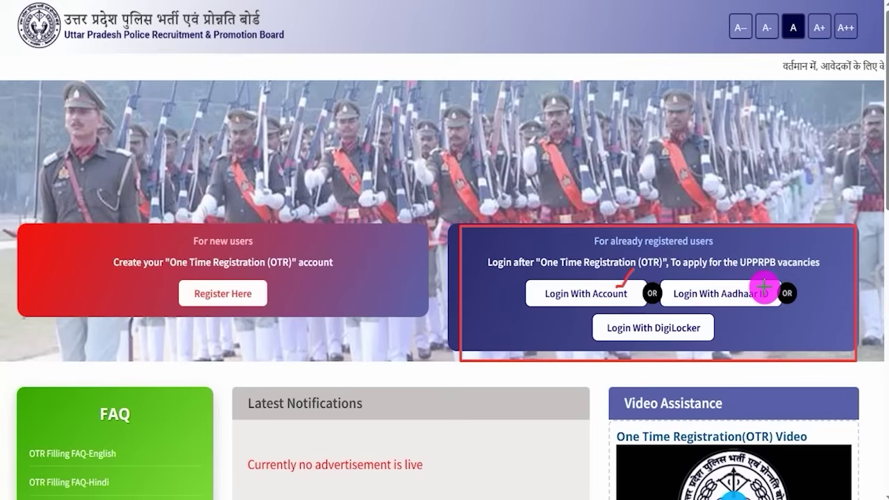
pyautogui.moveTo(764, 286); pyautogui.dragTo(780, 270)
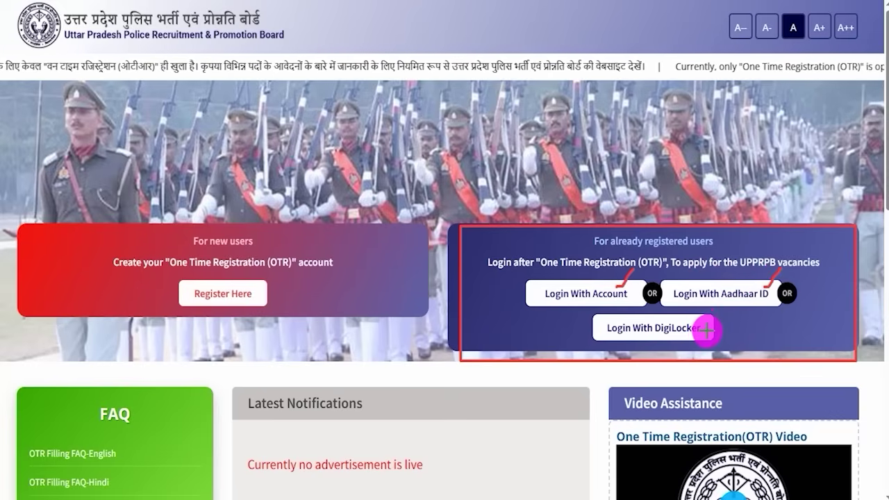
pyautogui.moveTo(709, 338); pyautogui.dragTo(727, 320)
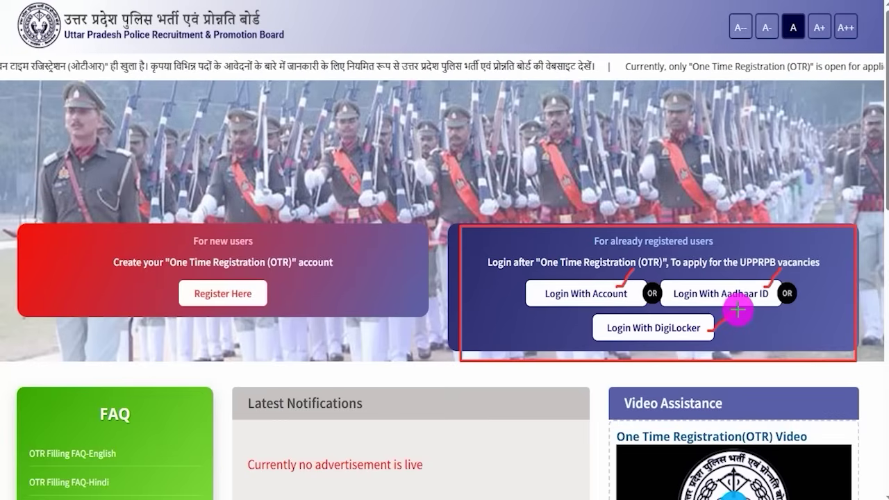
pyautogui.click(605, 2)
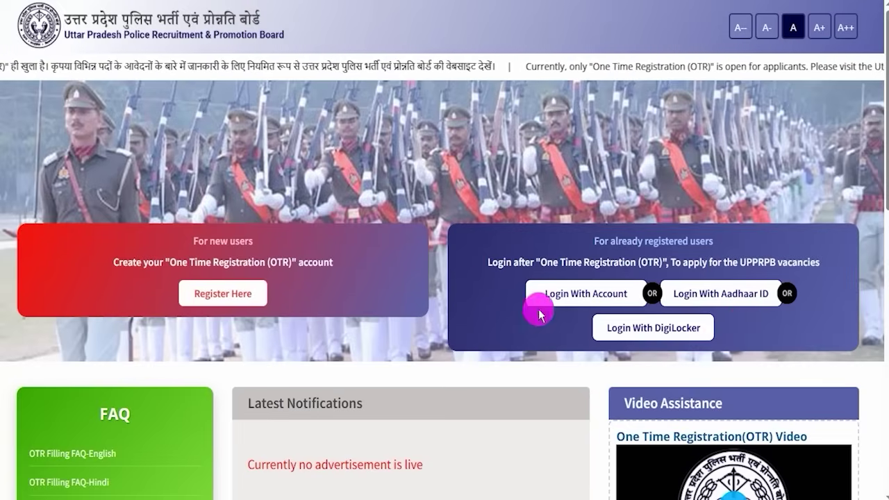
pyautogui.click(591, 297)
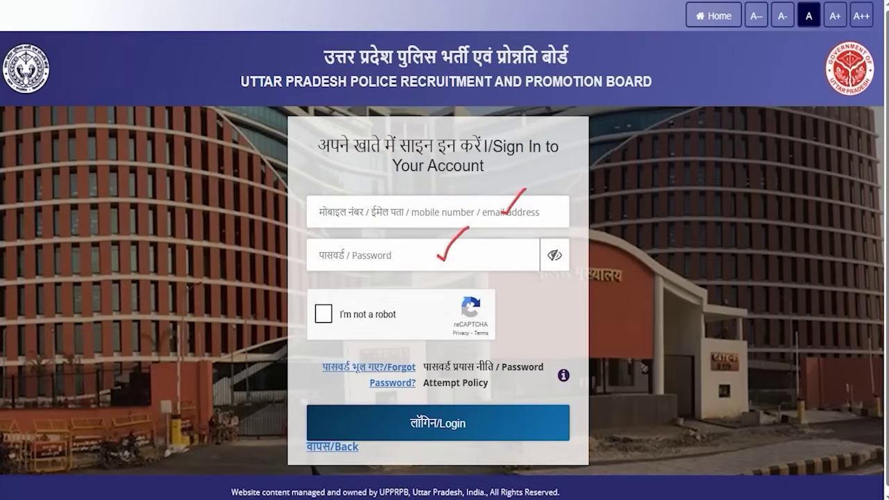
# Pass the reCAPTCHA check and submit the Sign In form
pyautogui.click(323, 314)
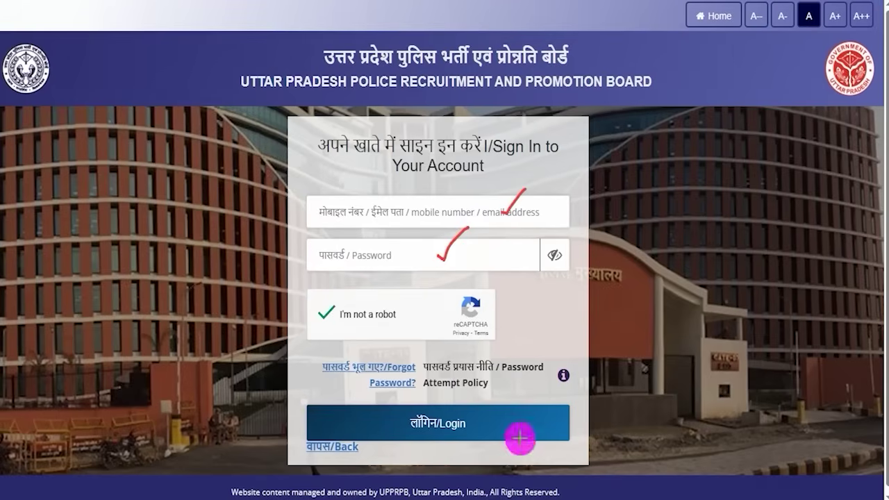
pyautogui.click(487, 421)
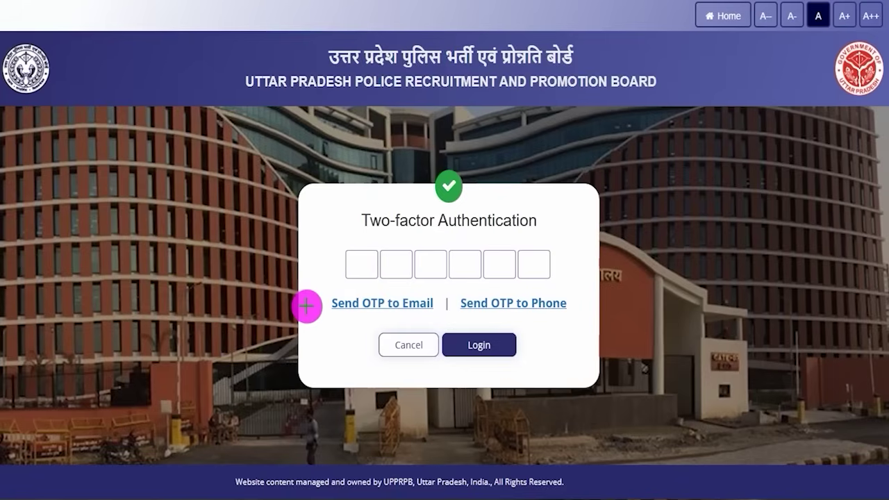
pyautogui.moveTo(304, 306); pyautogui.dragTo(321, 287)
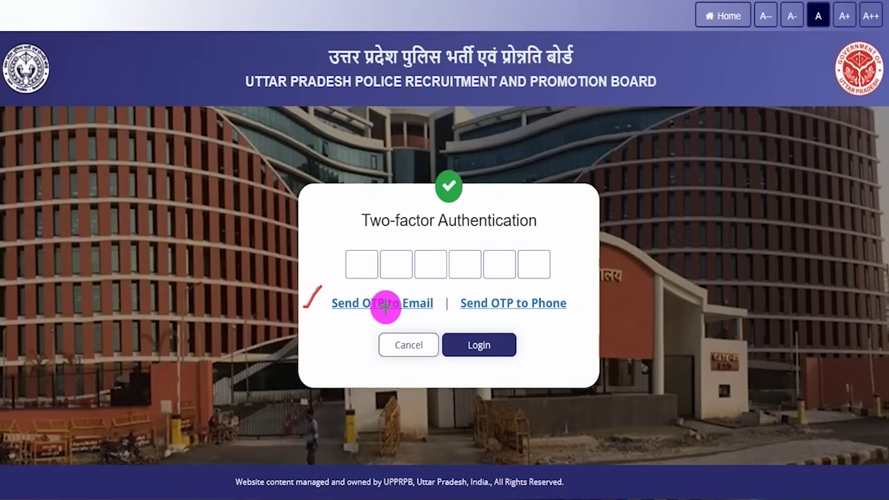
pyautogui.moveTo(362, 269); pyautogui.dragTo(402, 271)
pyautogui.moveTo(432, 273); pyautogui.dragTo(547, 270)
pyautogui.moveTo(509, 351); pyautogui.dragTo(530, 338)
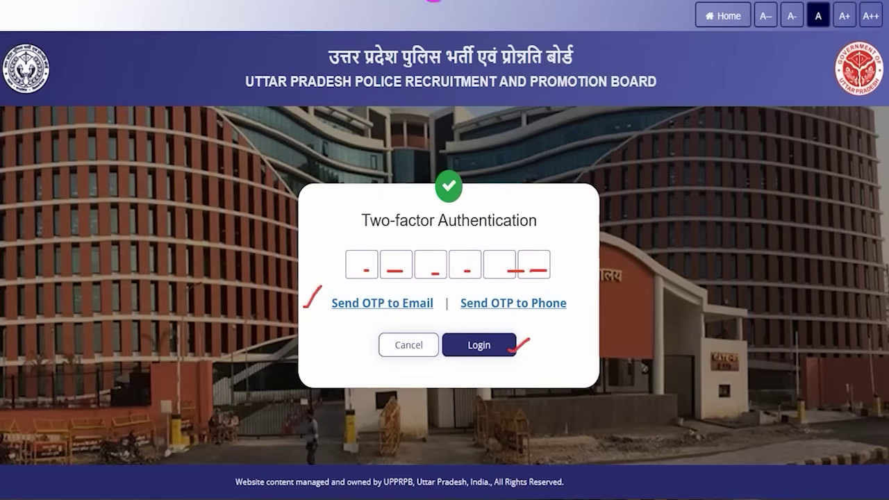
pyautogui.moveTo(451, 287); pyautogui.dragTo(568, 317)
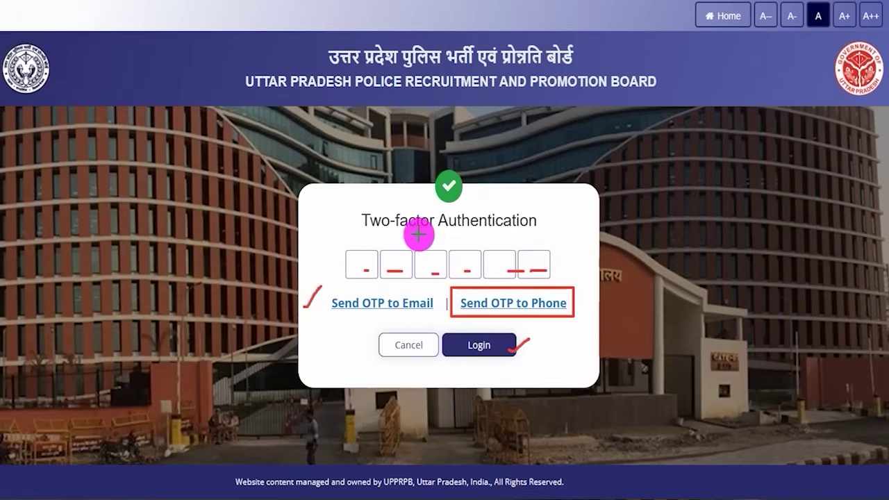
pyautogui.moveTo(359, 261); pyautogui.dragTo(374, 261)
pyautogui.click(410, 260)
pyautogui.moveTo(443, 257); pyautogui.dragTo(484, 257)
pyautogui.click(520, 261)
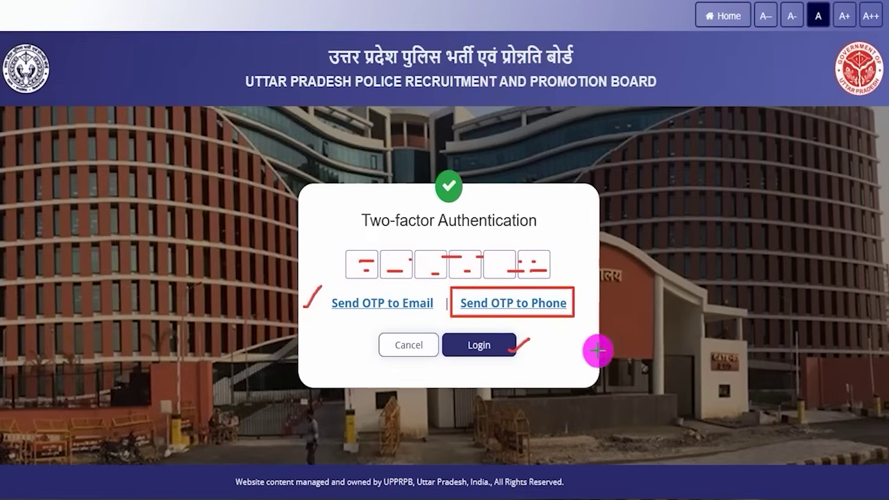
pyautogui.moveTo(688, 337); pyautogui.dragTo(554, 345)
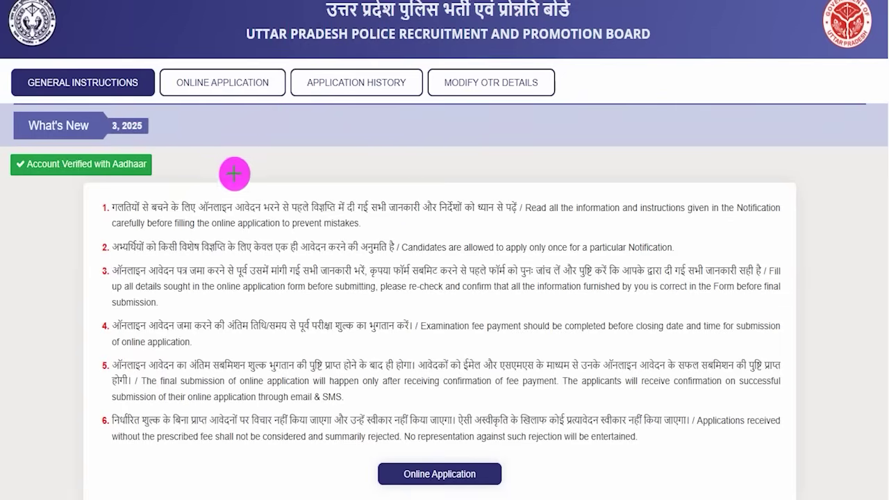
# Open the Online Application tab from General Instructions to see Home Guards Enrolment-2025 (PRPB-B 02/2025)
pyautogui.moveTo(225, 164); pyautogui.dragTo(267, 126)
pyautogui.moveTo(142, 80); pyautogui.dragTo(157, 59)
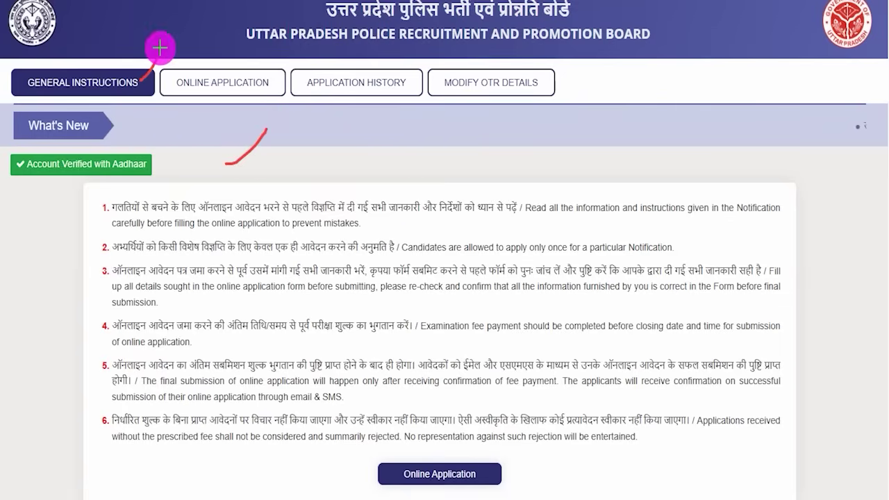
pyautogui.moveTo(195, 222); pyautogui.dragTo(231, 198)
pyautogui.moveTo(315, 255); pyautogui.dragTo(338, 235)
pyautogui.moveTo(314, 291); pyautogui.dragTo(348, 276)
pyautogui.moveTo(343, 312); pyautogui.dragTo(379, 283)
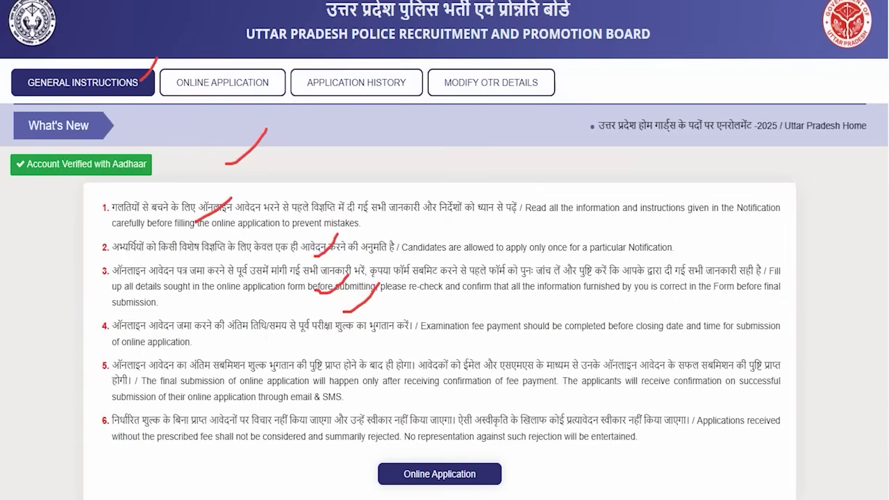
pyautogui.moveTo(312, 173); pyautogui.dragTo(244, 93)
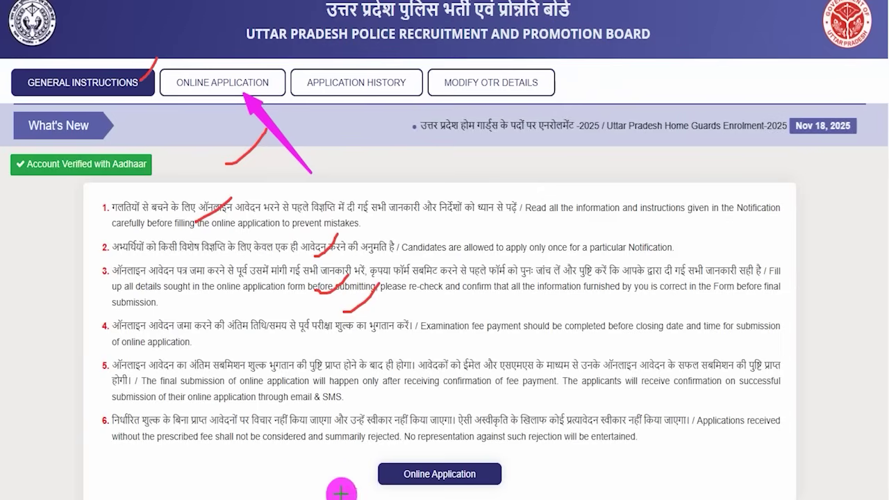
pyautogui.moveTo(356, 449)
pyautogui.mouseDown()
pyautogui.moveTo(513, 489)
pyautogui.moveTo(504, 486)
pyautogui.mouseUp()
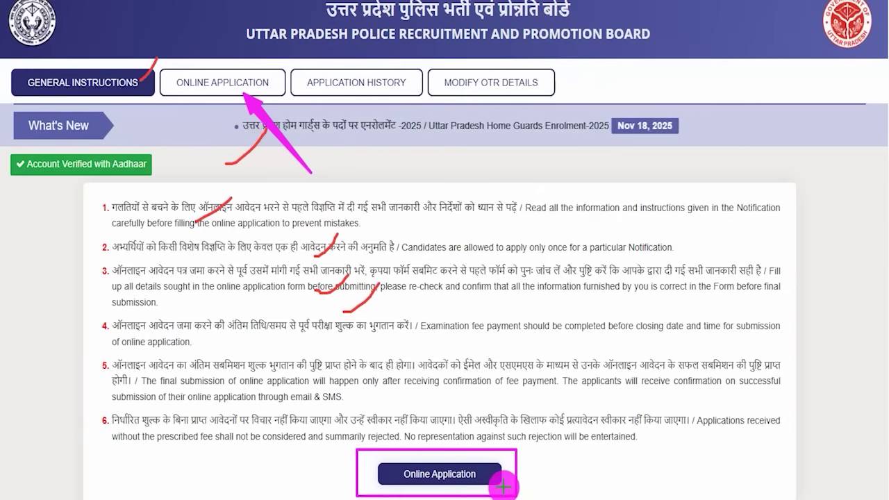
pyautogui.click(498, 475)
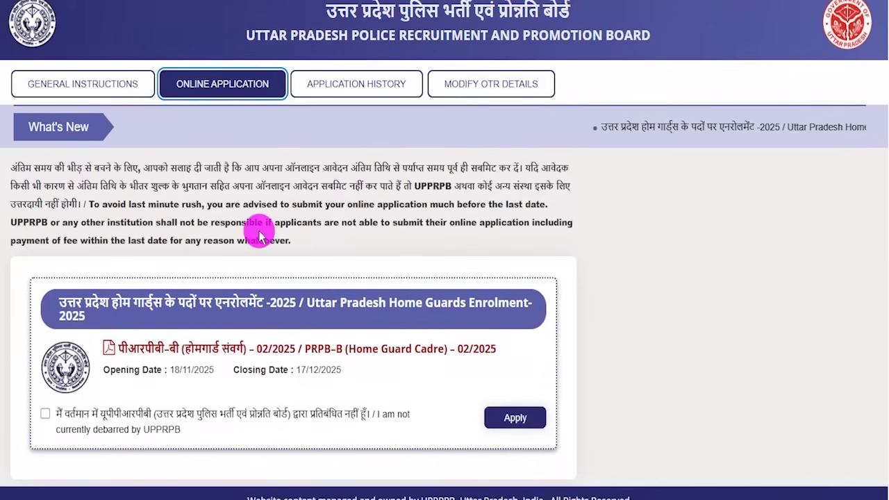
# Confirm not being debarred by UPPRPB and apply for Home Guards Enrolment-2025
pyautogui.scroll(-1, 259, 236)
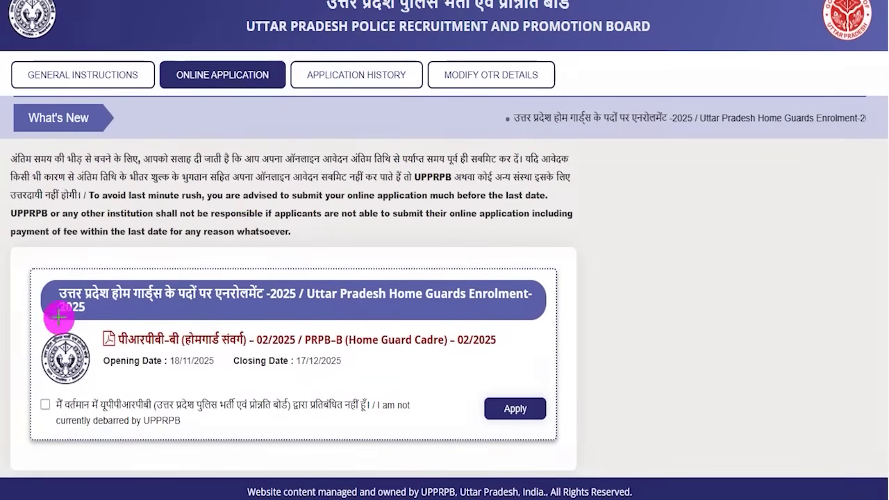
pyautogui.moveTo(31, 268)
pyautogui.mouseDown()
pyautogui.moveTo(470, 355)
pyautogui.moveTo(557, 410)
pyautogui.moveTo(567, 458)
pyautogui.mouseUp()
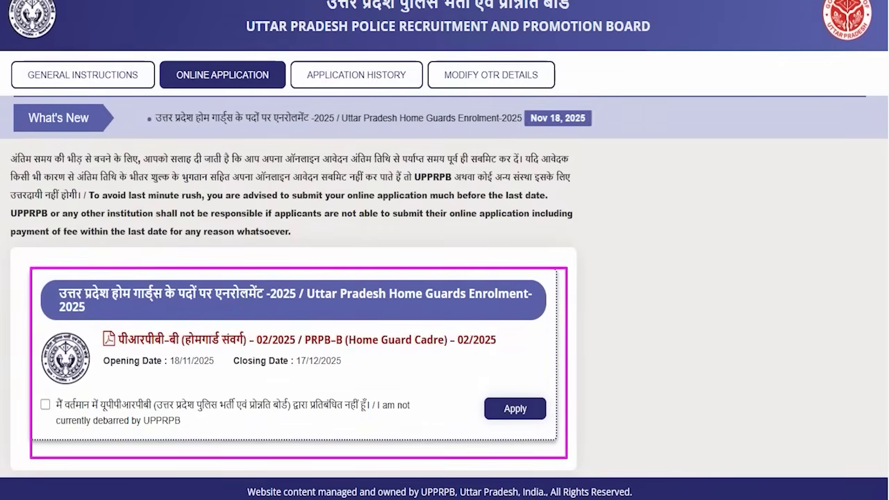
pyautogui.moveTo(42, 401); pyautogui.dragTo(73, 360)
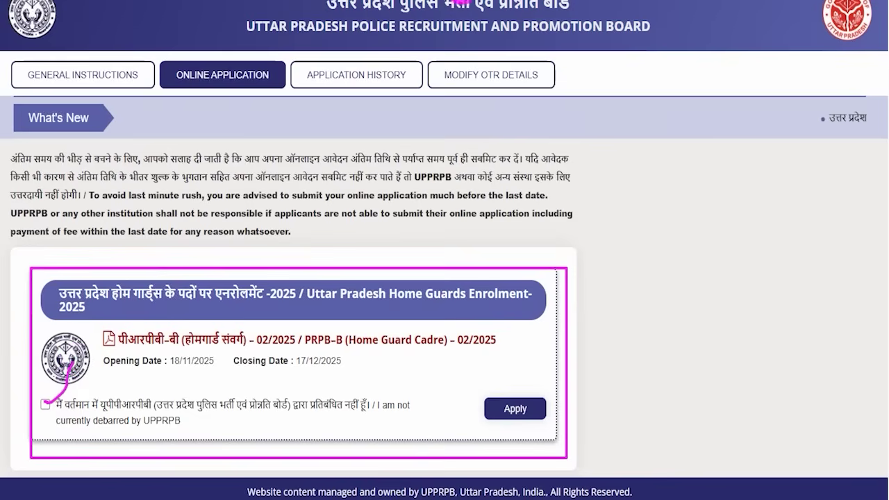
pyautogui.click(535, 408)
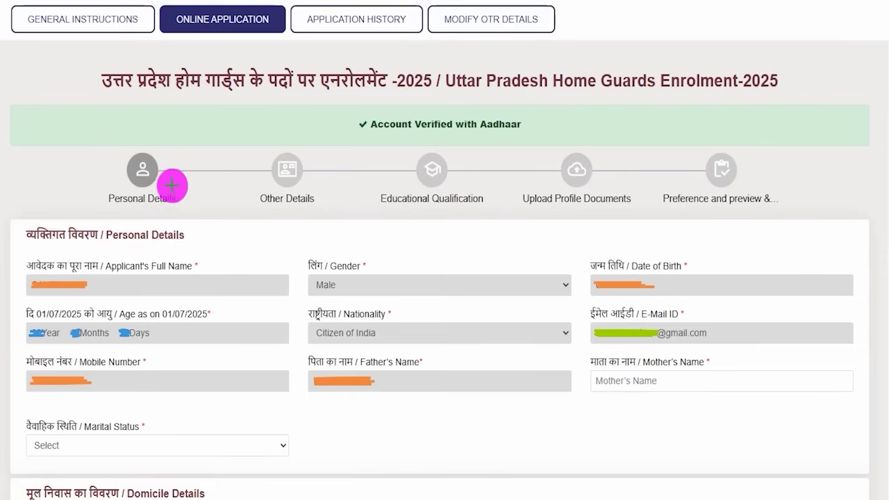
pyautogui.moveTo(167, 184); pyautogui.dragTo(196, 152)
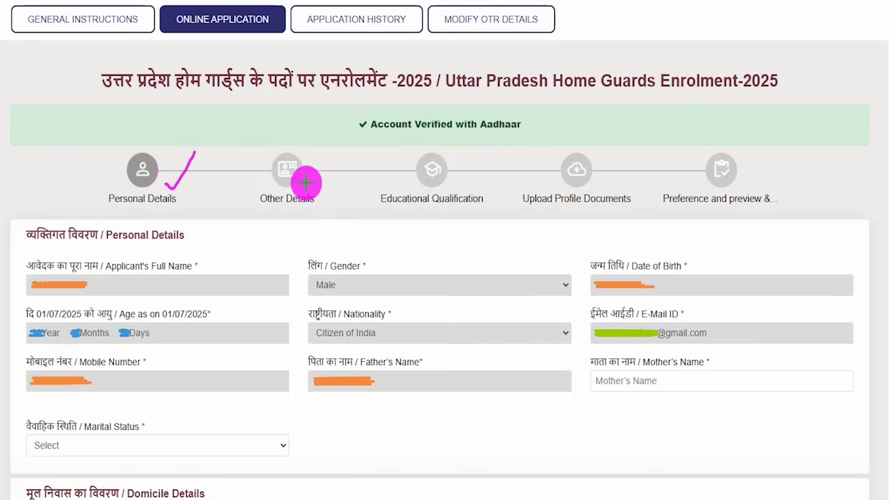
pyautogui.moveTo(306, 182); pyautogui.dragTo(333, 145)
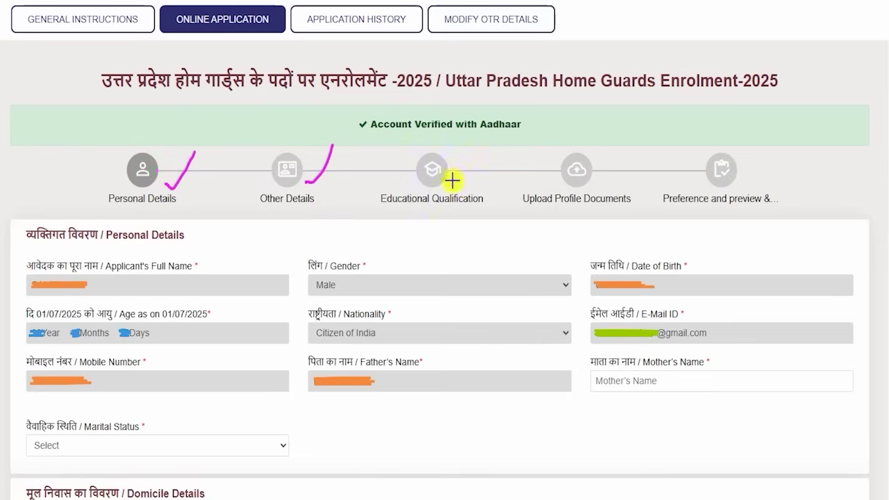
pyautogui.moveTo(452, 180); pyautogui.dragTo(483, 136)
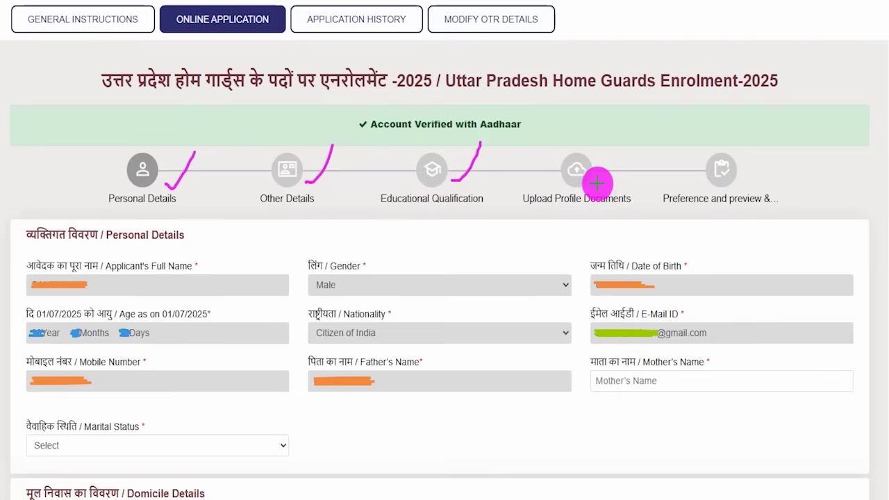
pyautogui.moveTo(597, 183); pyautogui.dragTo(620, 154)
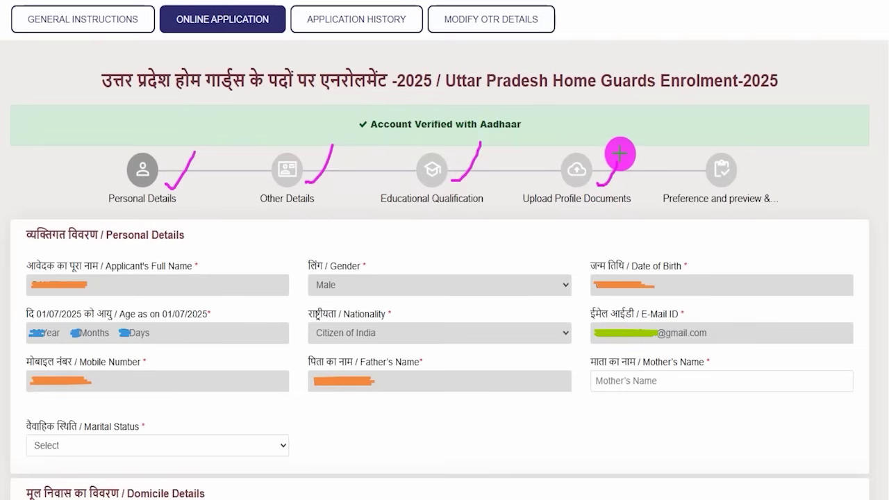
pyautogui.moveTo(734, 178); pyautogui.dragTo(765, 148)
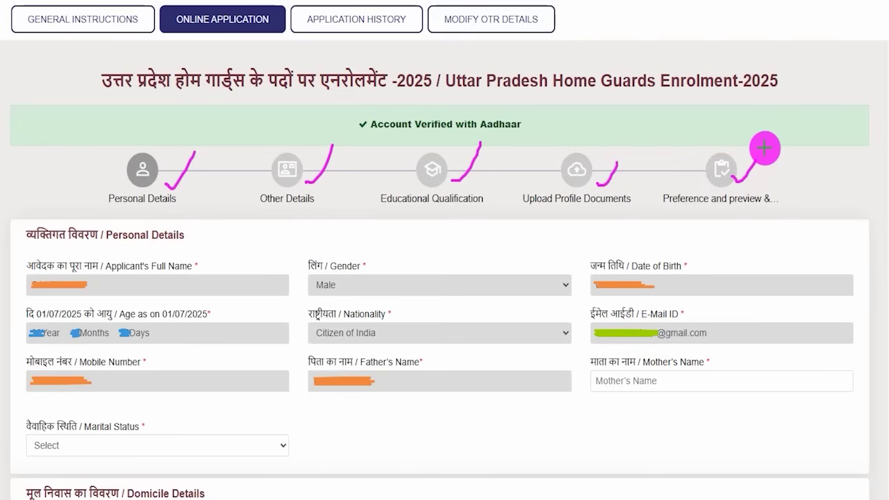
pyautogui.moveTo(186, 237); pyautogui.dragTo(213, 208)
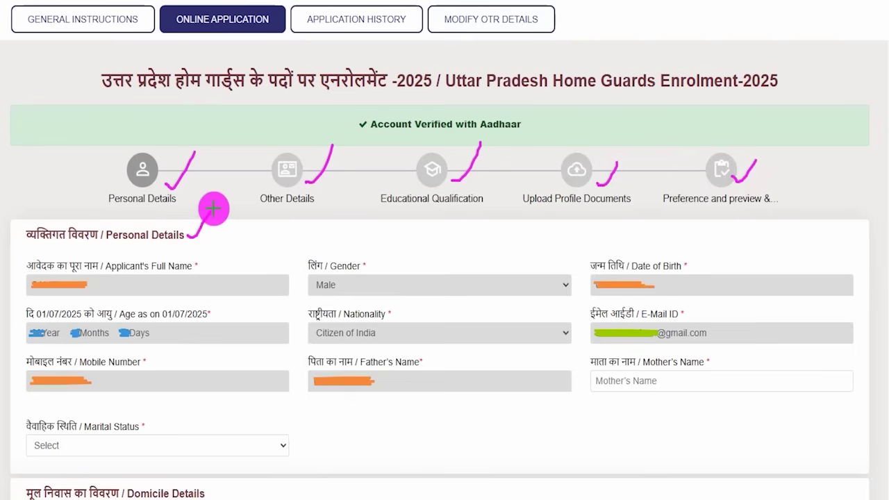
pyautogui.moveTo(110, 284); pyautogui.dragTo(130, 266)
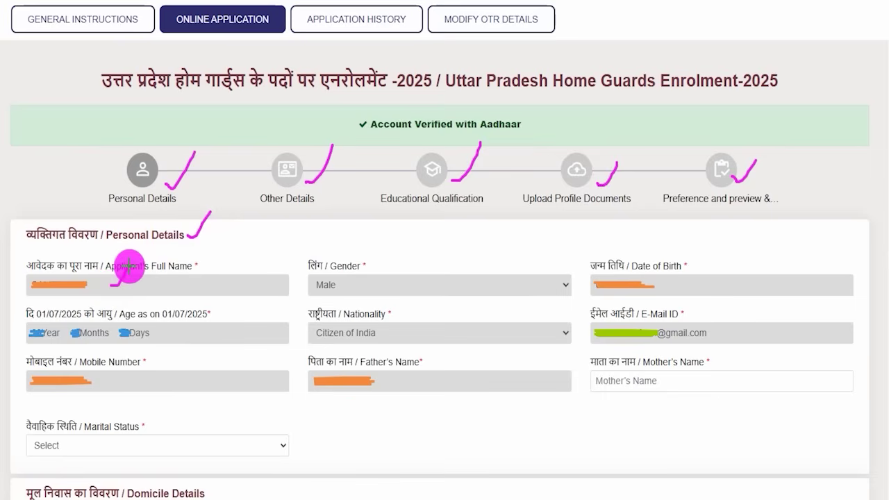
pyautogui.moveTo(359, 286); pyautogui.dragTo(398, 265)
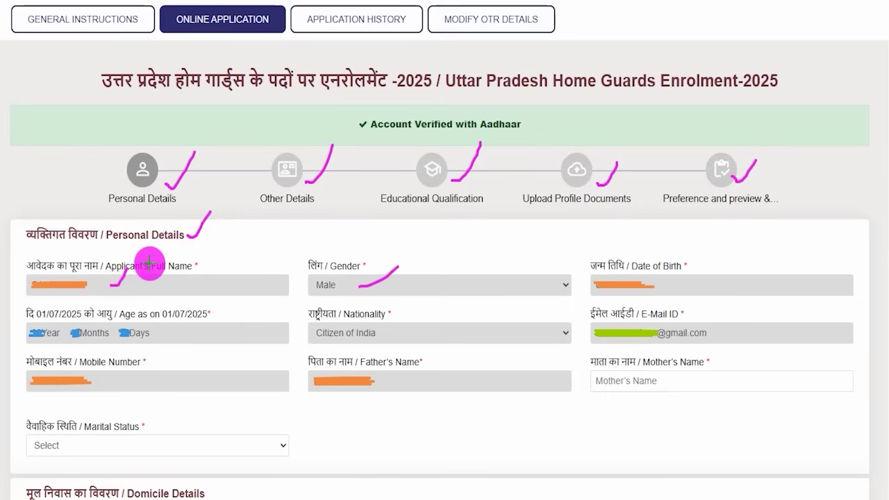
pyautogui.moveTo(671, 285); pyautogui.dragTo(691, 253)
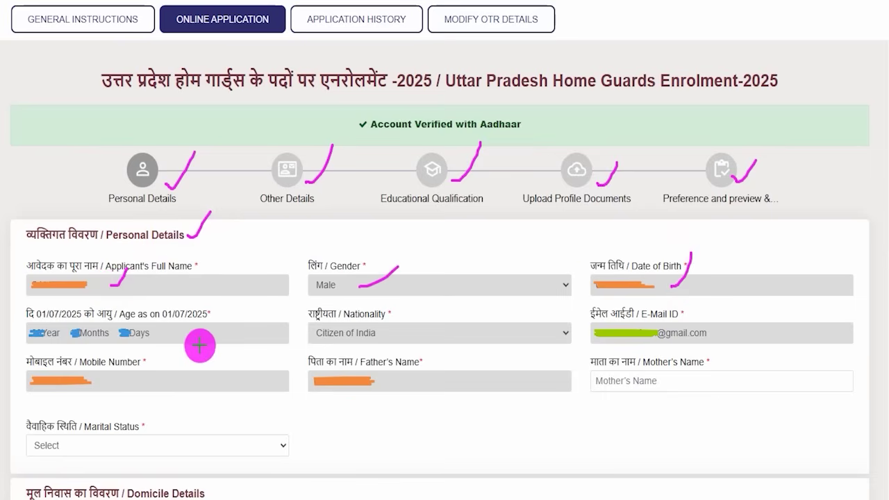
pyautogui.moveTo(211, 340); pyautogui.dragTo(257, 291)
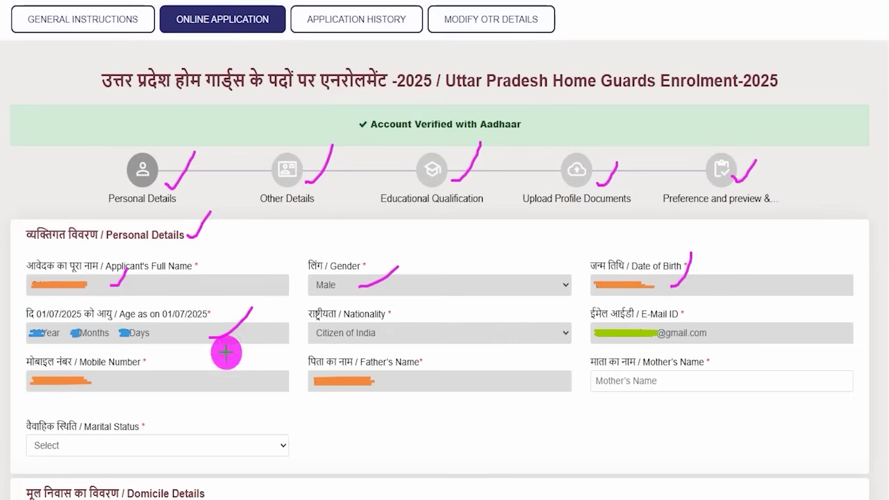
pyautogui.moveTo(189, 380); pyautogui.dragTo(239, 362)
pyautogui.moveTo(649, 324); pyautogui.dragTo(673, 285)
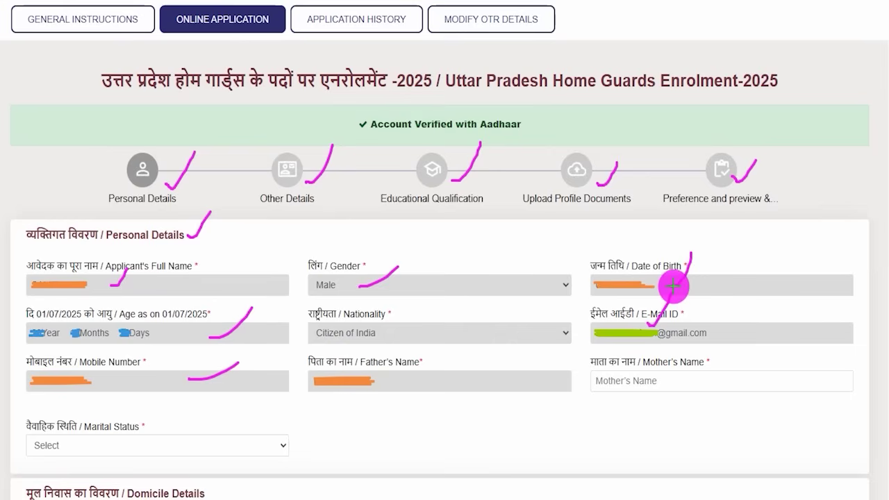
pyautogui.moveTo(629, 381); pyautogui.dragTo(734, 369)
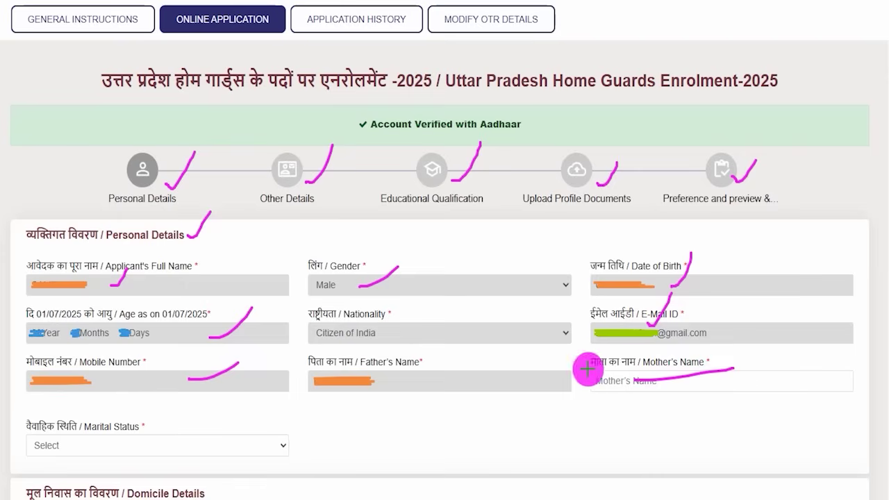
pyautogui.moveTo(124, 450); pyautogui.dragTo(174, 377)
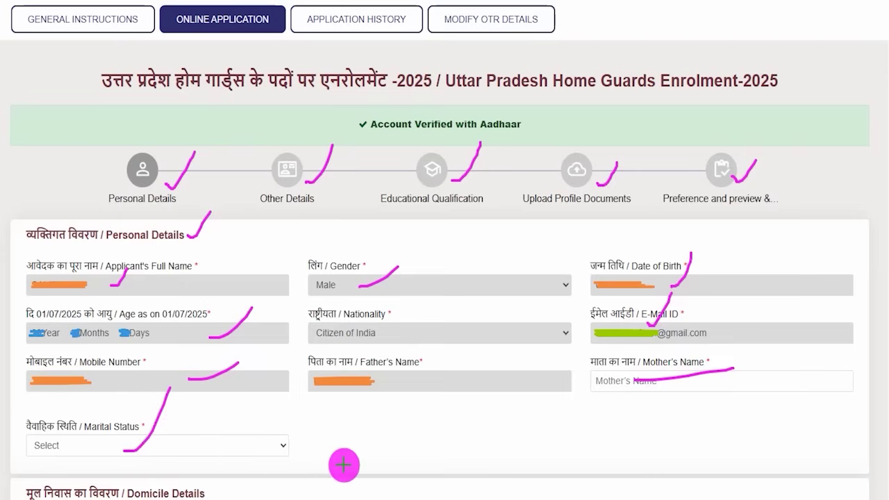
pyautogui.scroll(-6, 344, 465)
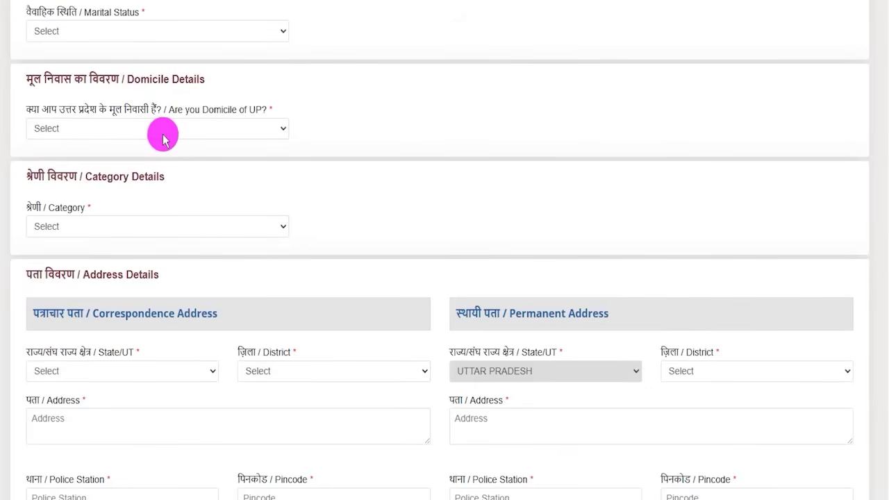
# Answer Yes to UP domicile, with Agra as issuing district and Tehsildar as issuing authority
pyautogui.moveTo(39, 109); pyautogui.dragTo(213, 109)
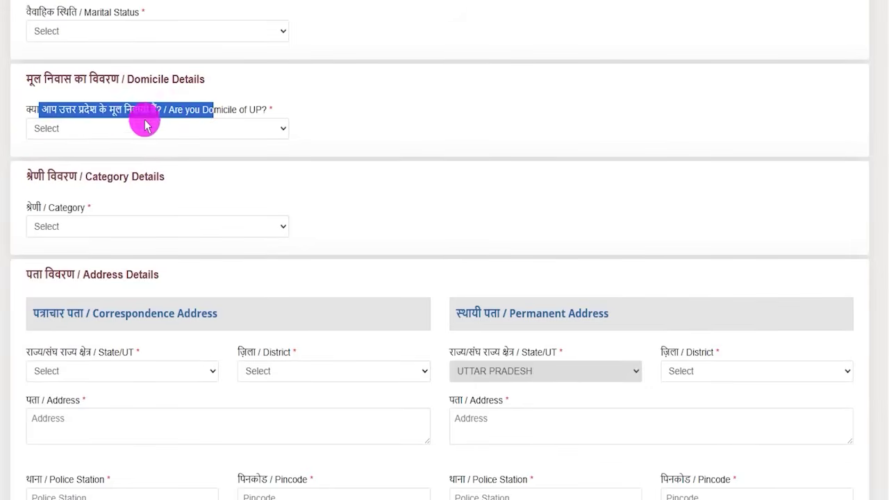
pyautogui.click(132, 128)
pyautogui.click(58, 164)
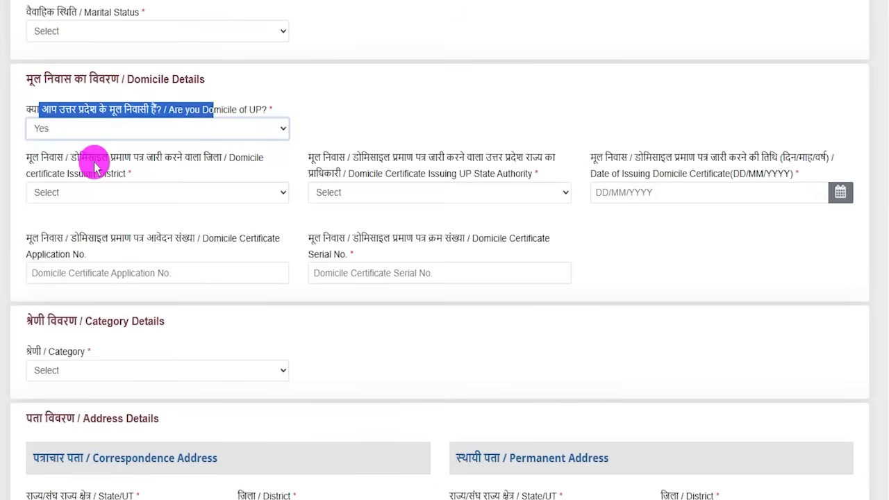
pyautogui.click(108, 187)
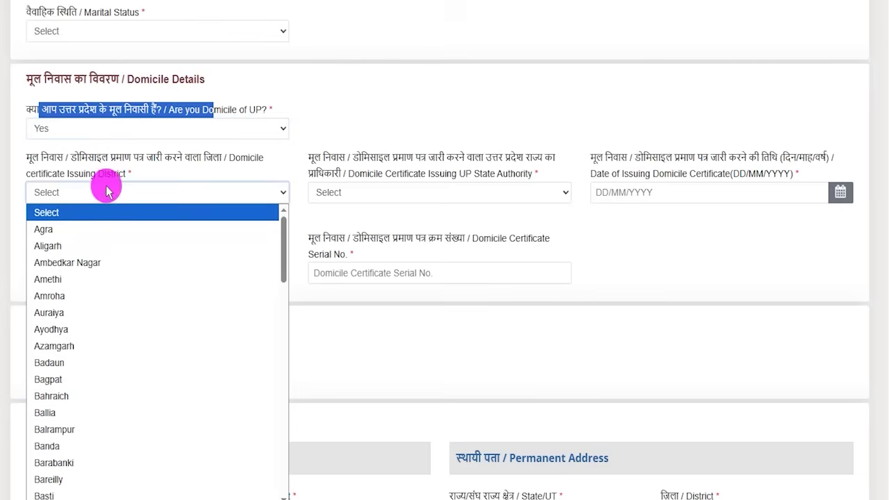
pyautogui.click(74, 231)
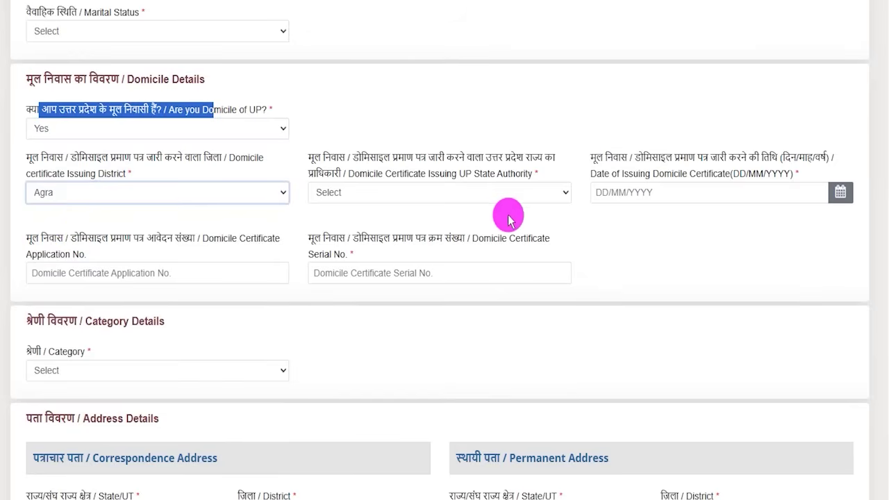
pyautogui.click(444, 198)
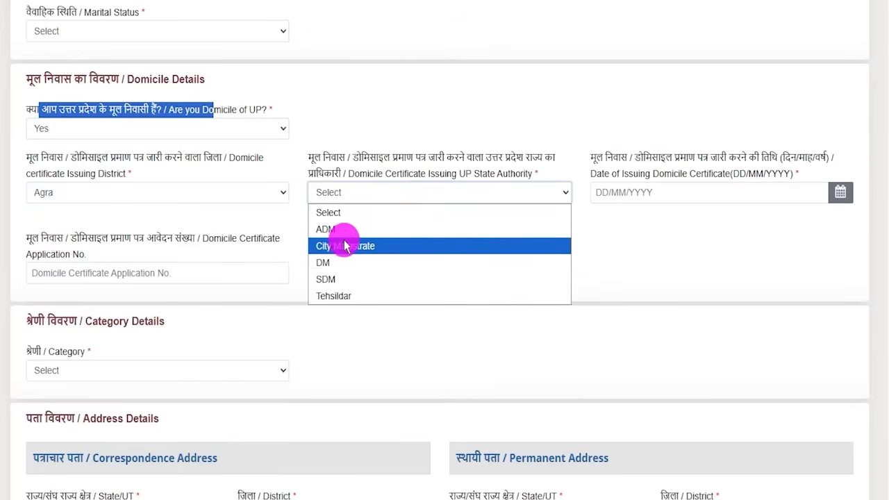
pyautogui.click(353, 296)
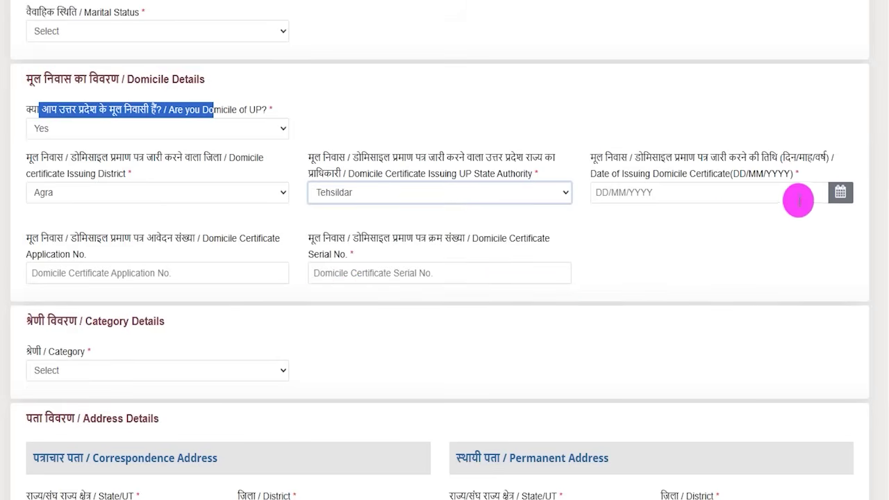
# Leave the certificate date, application number and serial number blank, keeping domicile as Yes
pyautogui.click(838, 194)
pyautogui.click(703, 232)
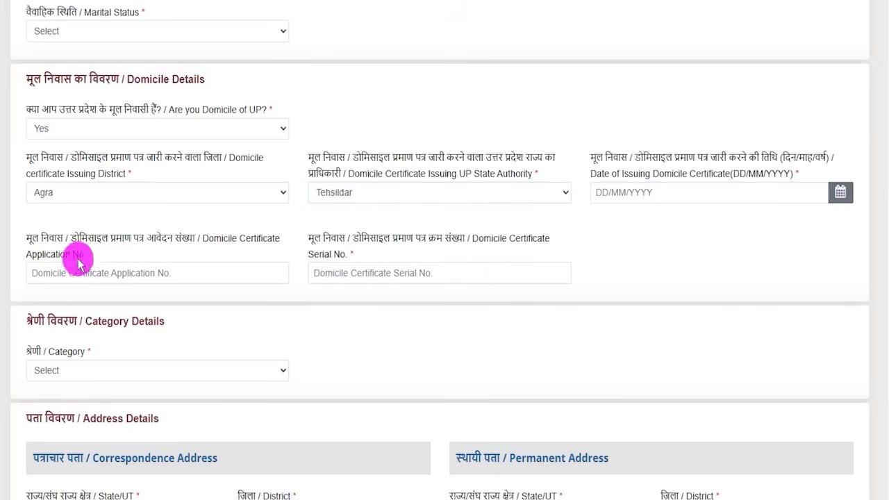
pyautogui.click(136, 272)
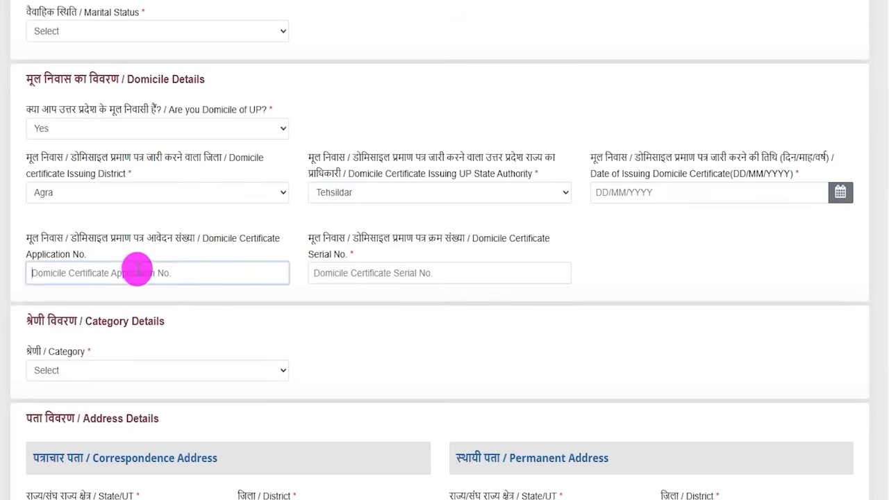
pyautogui.click(403, 273)
pyautogui.click(297, 154)
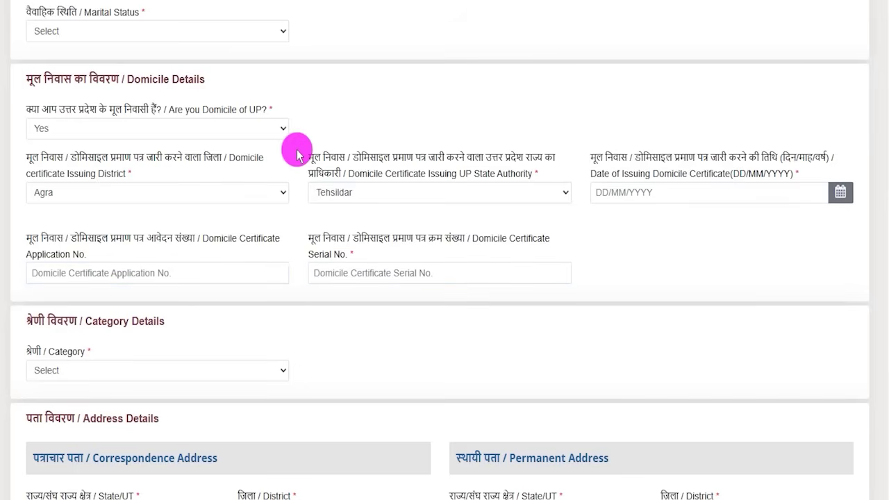
pyautogui.click(282, 131)
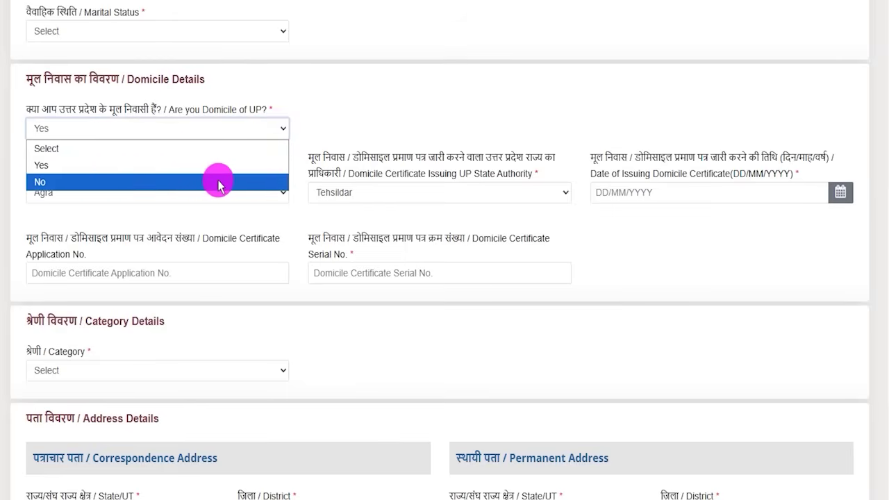
pyautogui.click(296, 158)
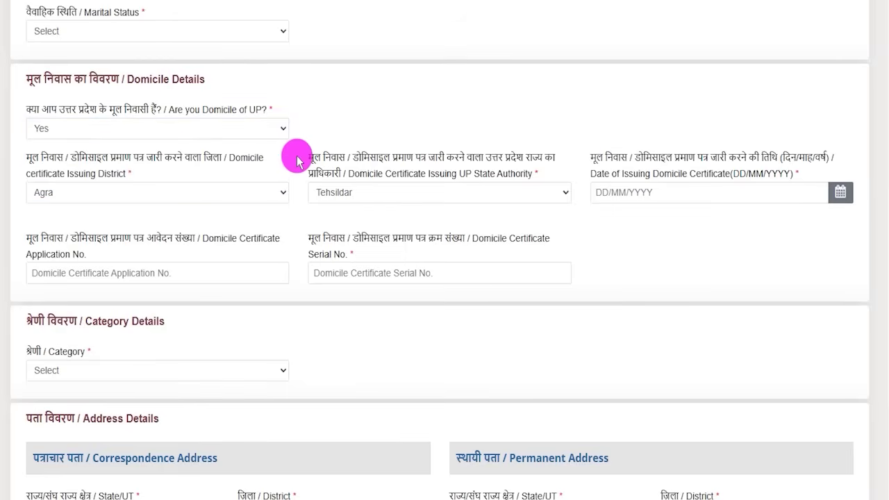
pyautogui.scroll(-2, 297, 185)
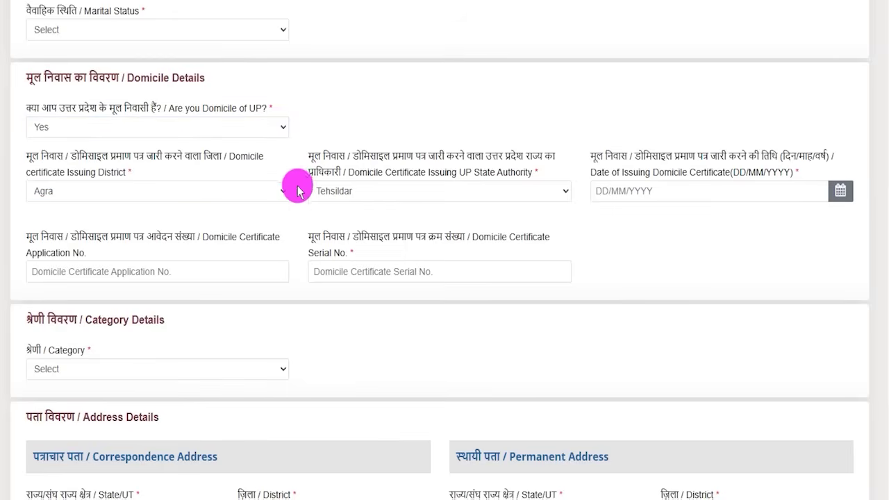
# Select SC (Scheduled Caste) and Bareilly as certificate district, acknowledging both notices
pyautogui.click(75, 236)
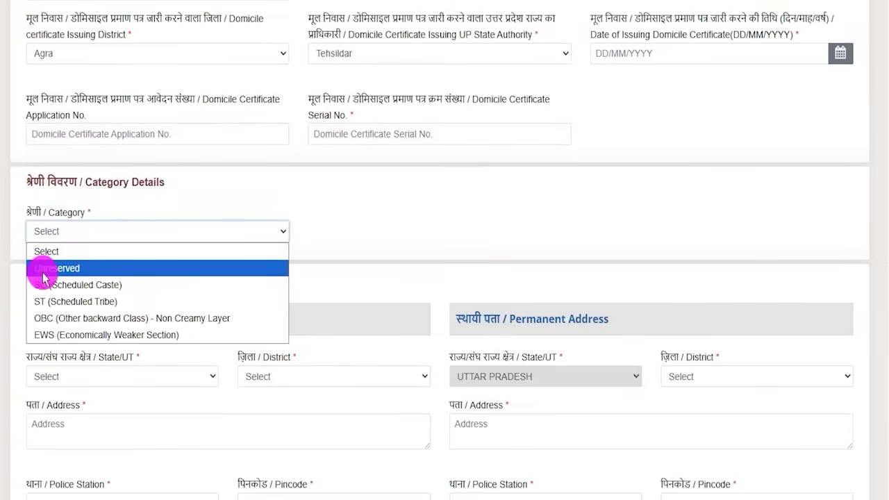
pyautogui.click(42, 285)
pyautogui.click(477, 315)
pyautogui.scroll(-1, 303, 190)
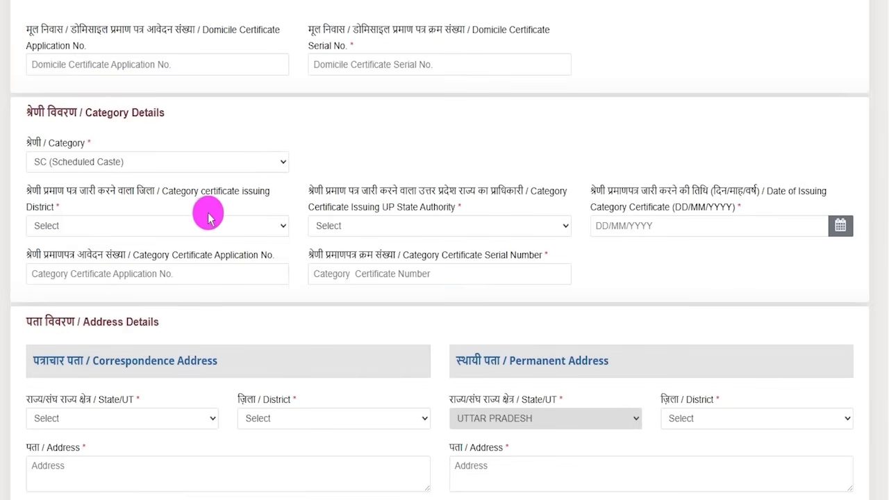
pyautogui.click(139, 232)
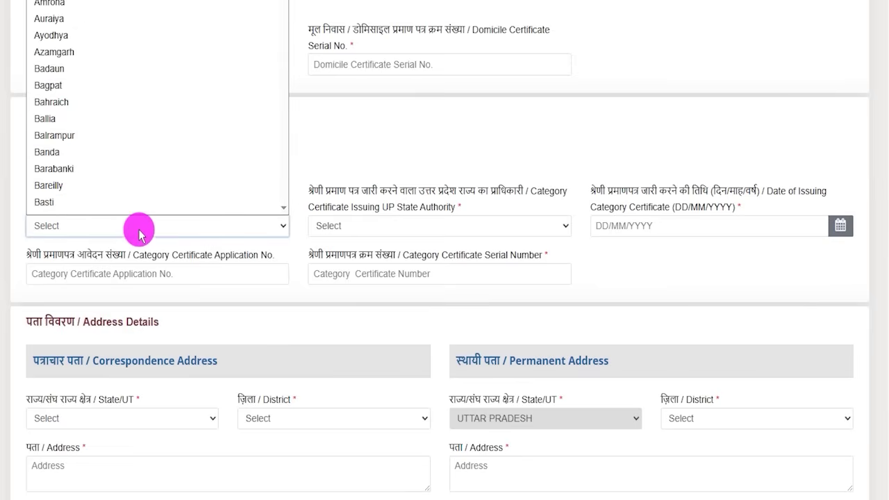
pyautogui.click(69, 173)
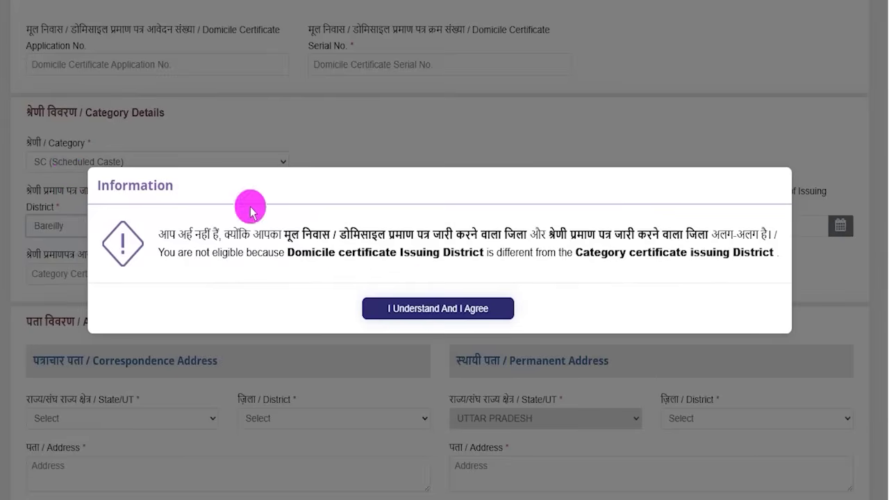
pyautogui.click(426, 309)
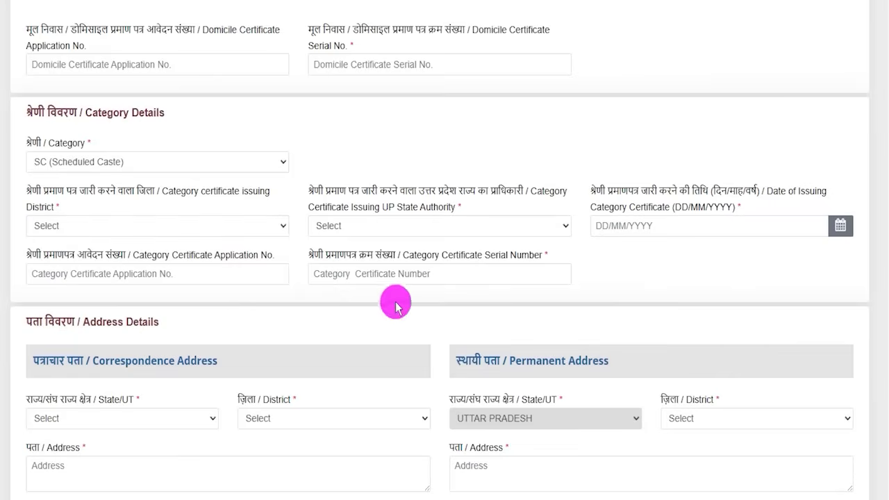
# Leave the category certificate authority, date and numbers blank, then switch category to Unreserved
pyautogui.click(367, 228)
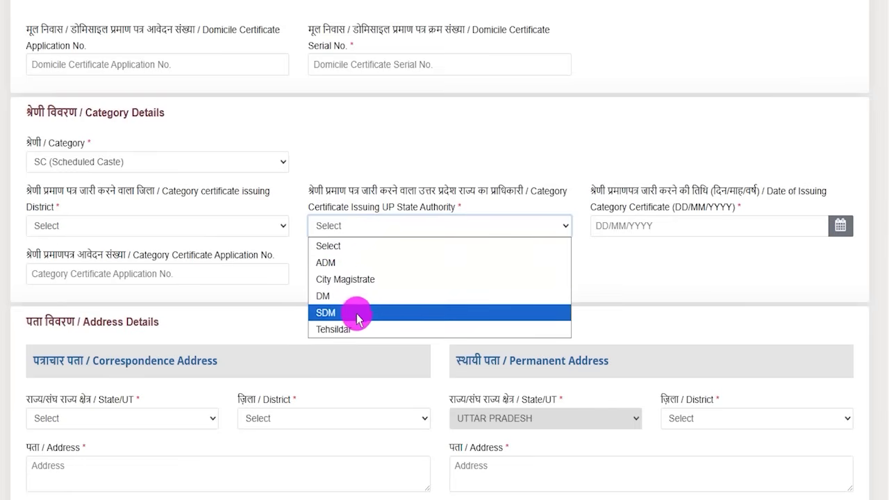
pyautogui.click(651, 282)
pyautogui.click(842, 226)
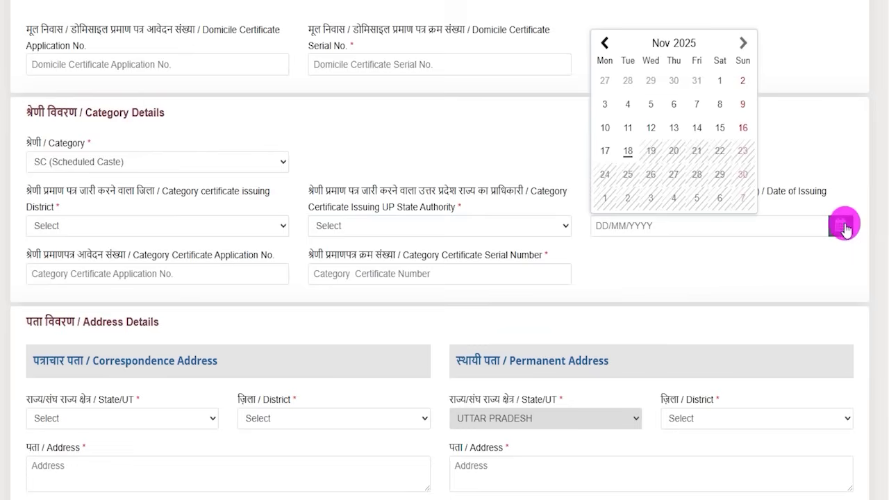
pyautogui.click(688, 262)
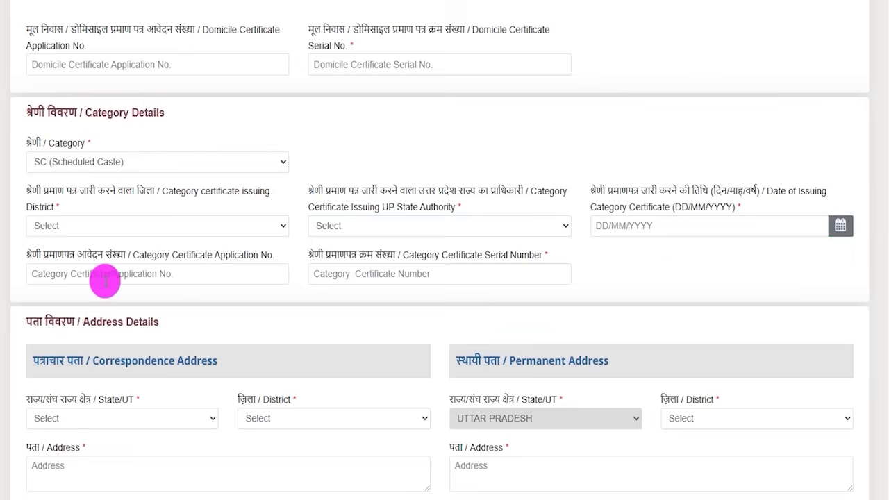
pyautogui.click(193, 273)
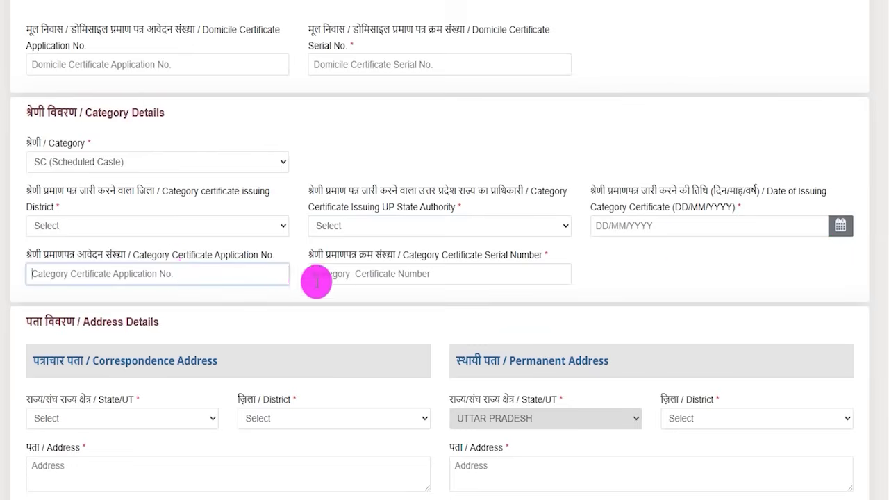
pyautogui.click(452, 274)
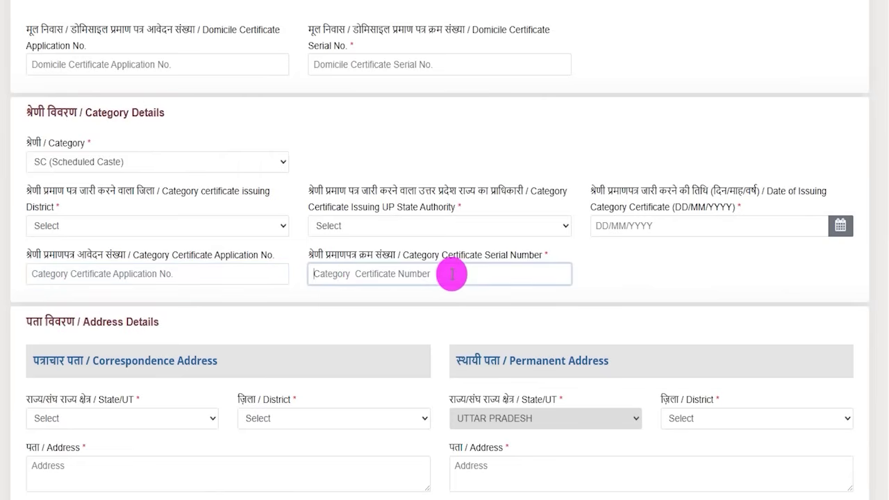
pyautogui.click(171, 163)
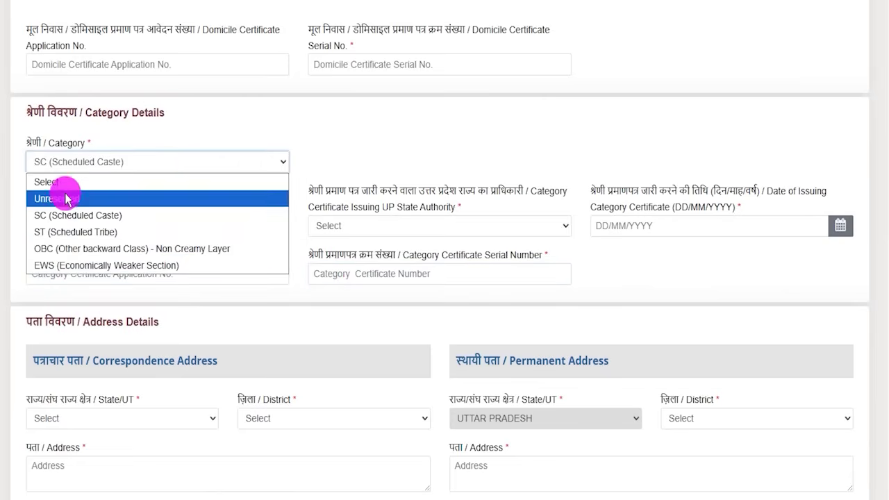
pyautogui.click(63, 197)
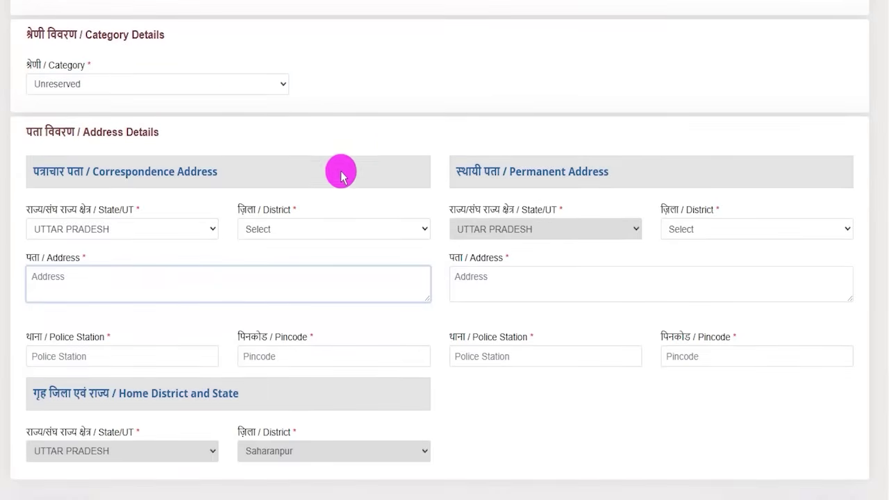
pyautogui.click(351, 148)
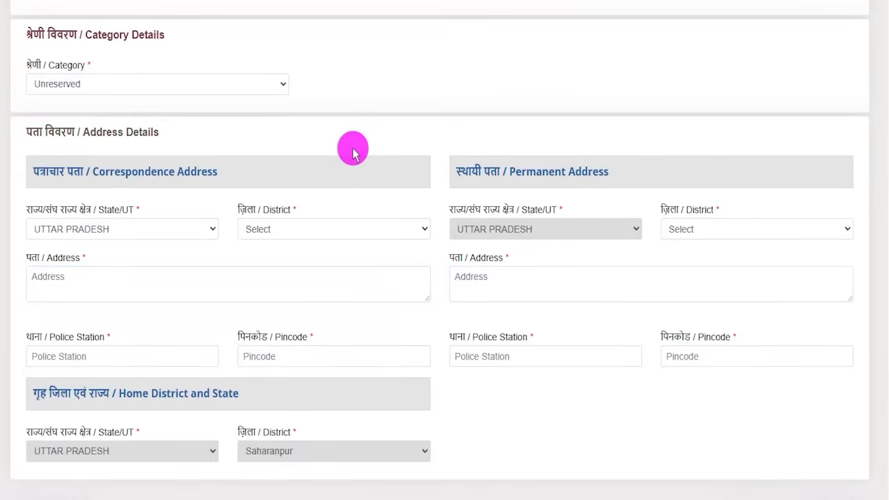
pyautogui.scroll(-1, 307, 147)
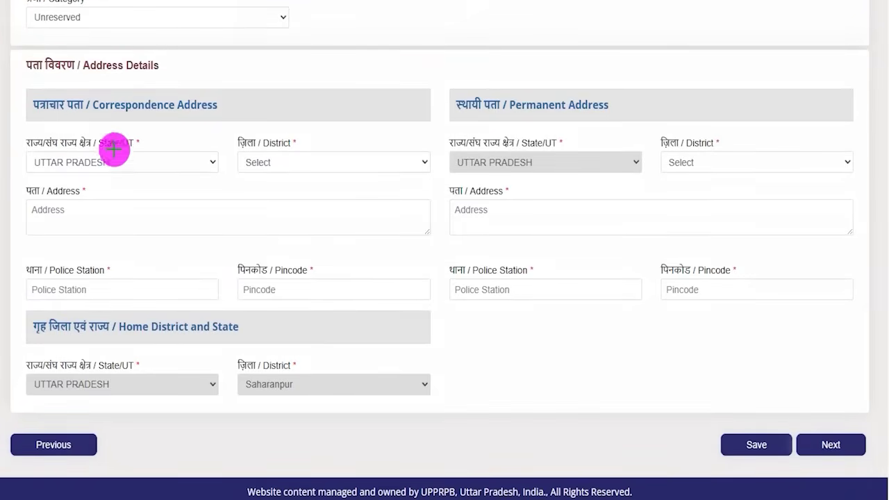
pyautogui.moveTo(122, 162); pyautogui.dragTo(151, 139)
pyautogui.moveTo(328, 165); pyautogui.dragTo(362, 140)
pyautogui.moveTo(75, 215); pyautogui.dragTo(154, 215)
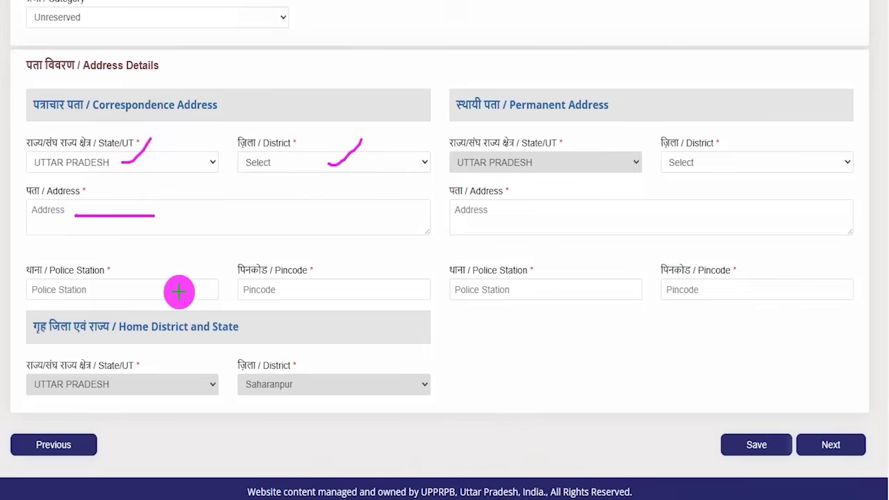
pyautogui.moveTo(127, 291); pyautogui.dragTo(157, 264)
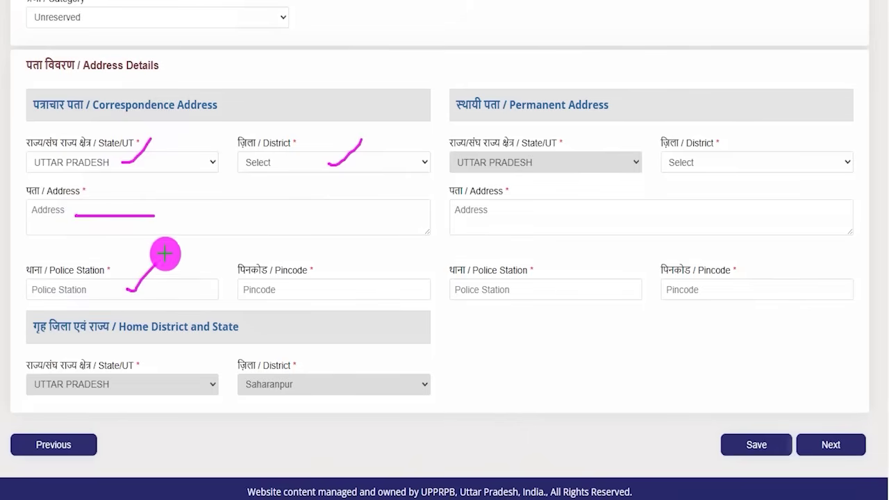
pyautogui.moveTo(328, 292); pyautogui.dragTo(366, 262)
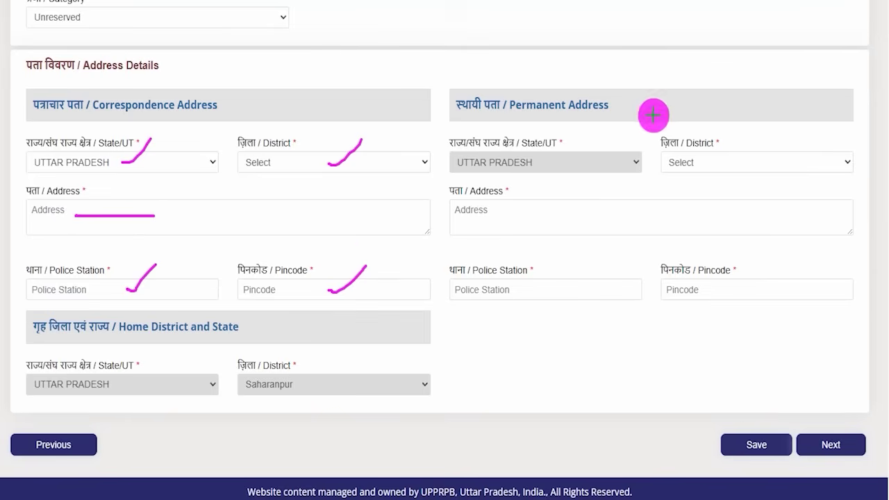
pyautogui.moveTo(619, 105); pyautogui.dragTo(648, 83)
pyautogui.moveTo(584, 163); pyautogui.dragTo(588, 164)
pyautogui.moveTo(682, 164); pyautogui.dragTo(695, 164)
pyautogui.moveTo(550, 218); pyautogui.dragTo(563, 221)
pyautogui.moveTo(540, 292); pyautogui.dragTo(558, 292)
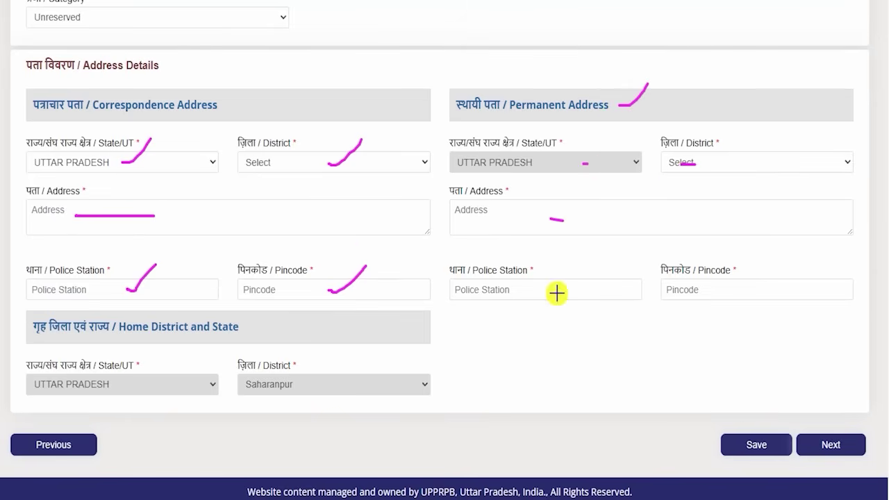
pyautogui.moveTo(679, 294); pyautogui.dragTo(710, 294)
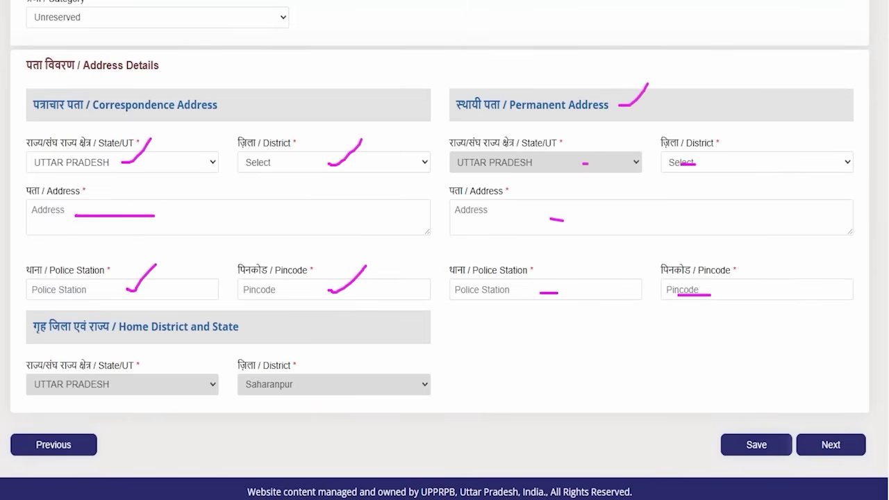
pyautogui.moveTo(623, 346); pyautogui.dragTo(718, 434)
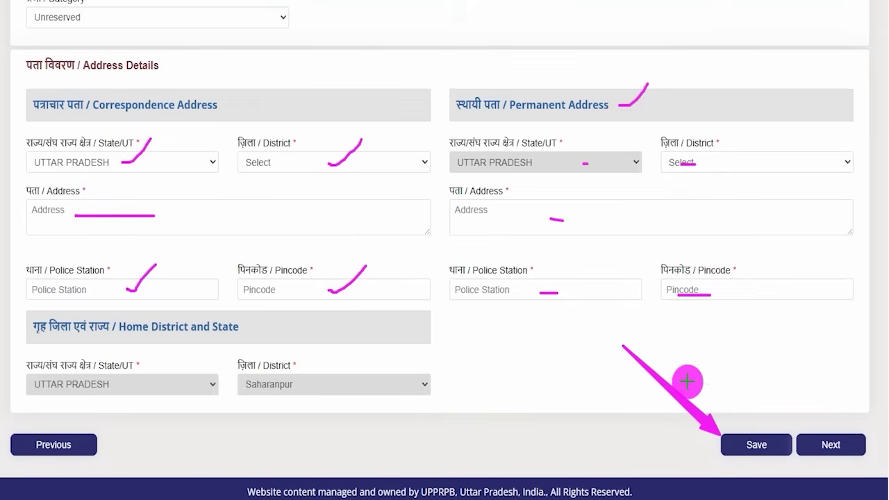
pyautogui.moveTo(812, 272); pyautogui.dragTo(823, 406)
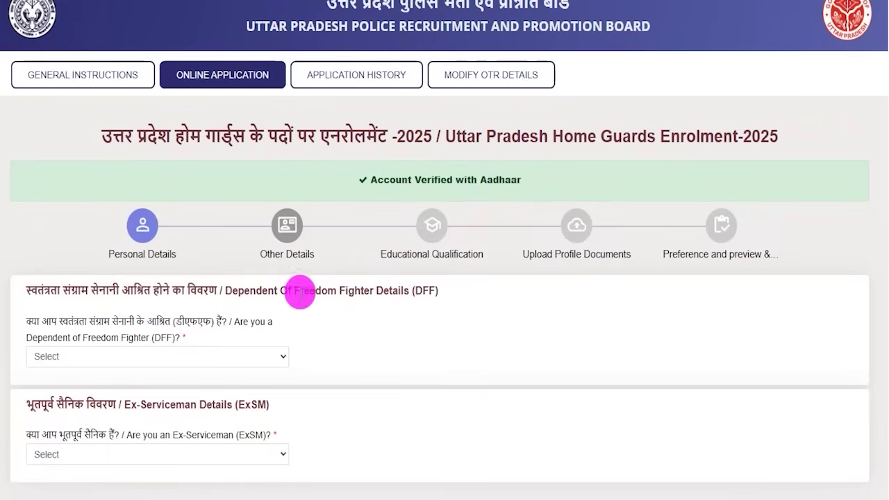
# Answer Yes to the freedom-fighter dependent question to preview its certificate fields, picking Bareilly
pyautogui.scroll(-1, 302, 299)
pyautogui.moveTo(36, 249); pyautogui.dragTo(156, 254)
pyautogui.click(104, 285)
pyautogui.click(56, 324)
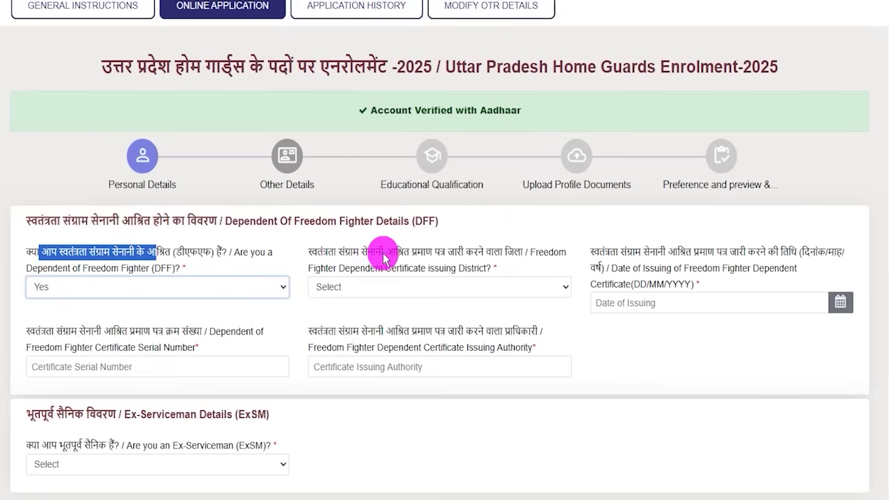
pyautogui.moveTo(403, 255); pyautogui.dragTo(478, 258)
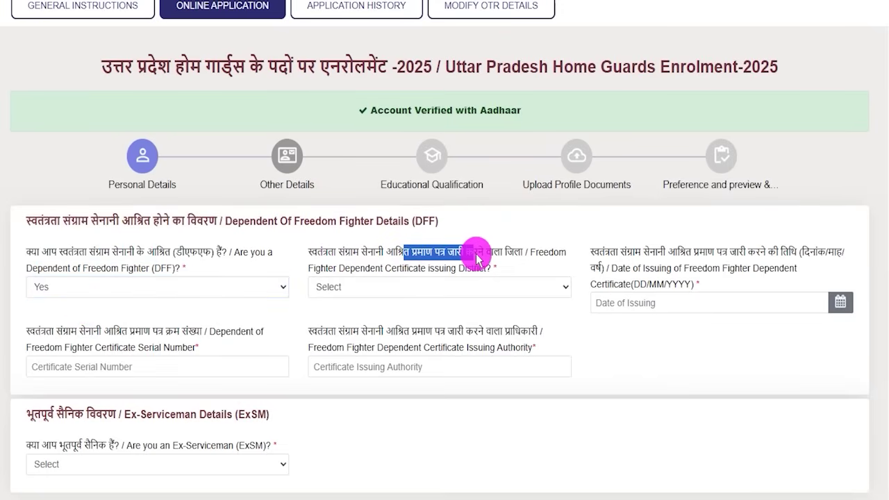
pyautogui.click(425, 285)
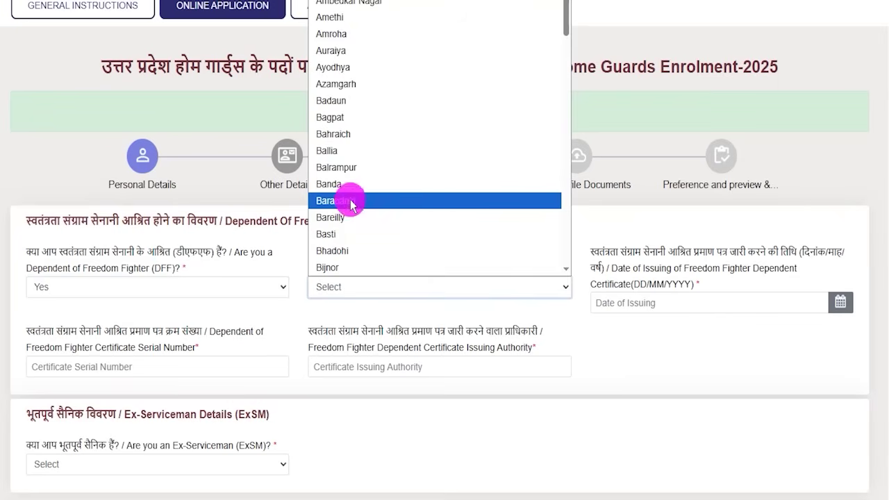
pyautogui.click(351, 217)
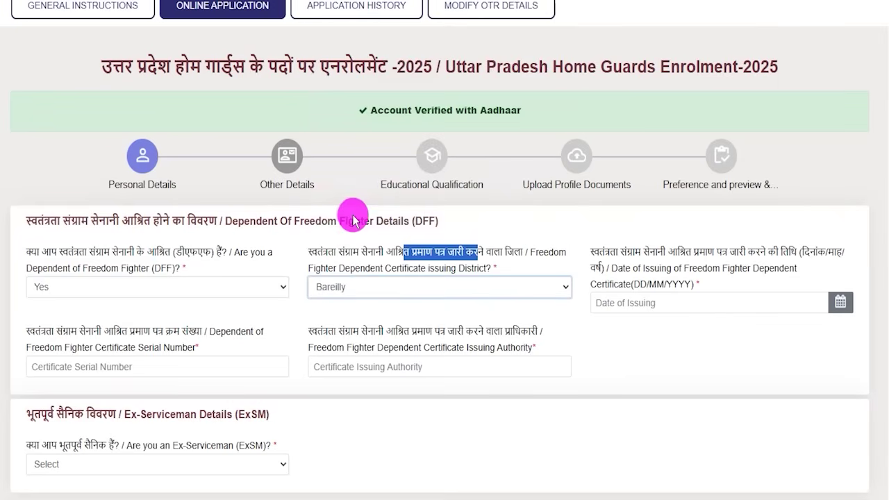
pyautogui.click(838, 304)
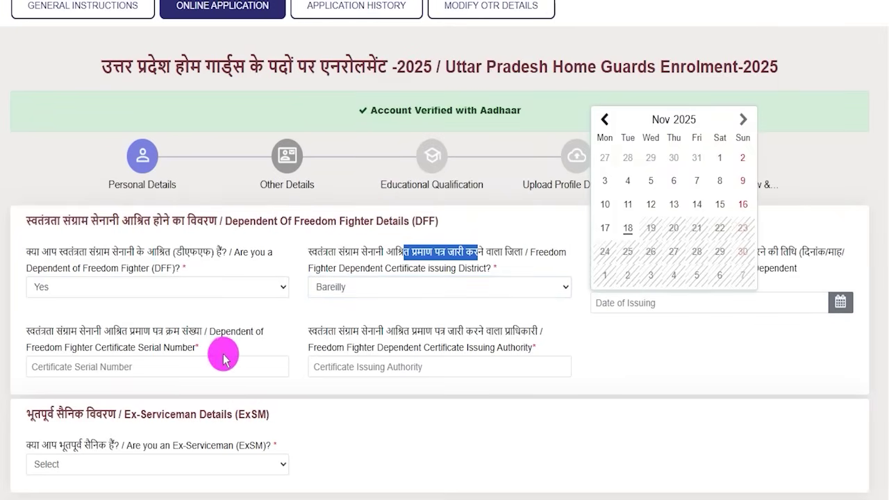
pyautogui.click(123, 370)
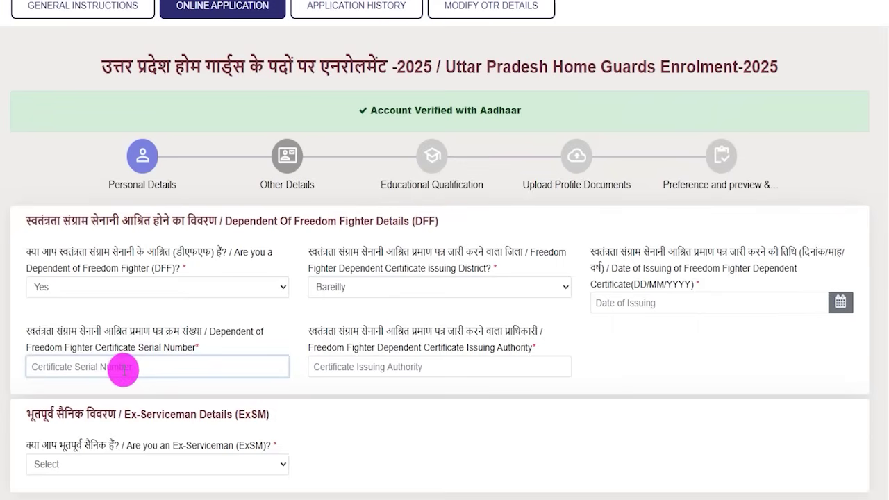
pyautogui.click(360, 370)
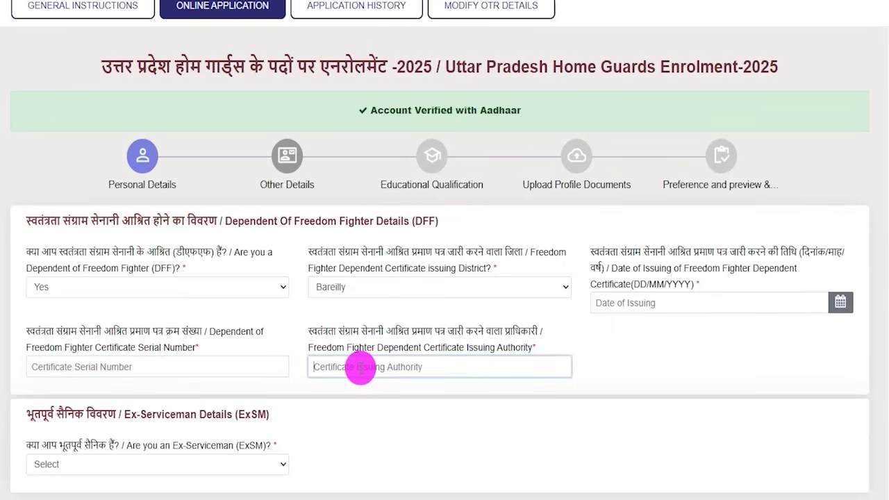
# Change the freedom-fighter dependent answer back to No
pyautogui.scroll(-1, 127, 206)
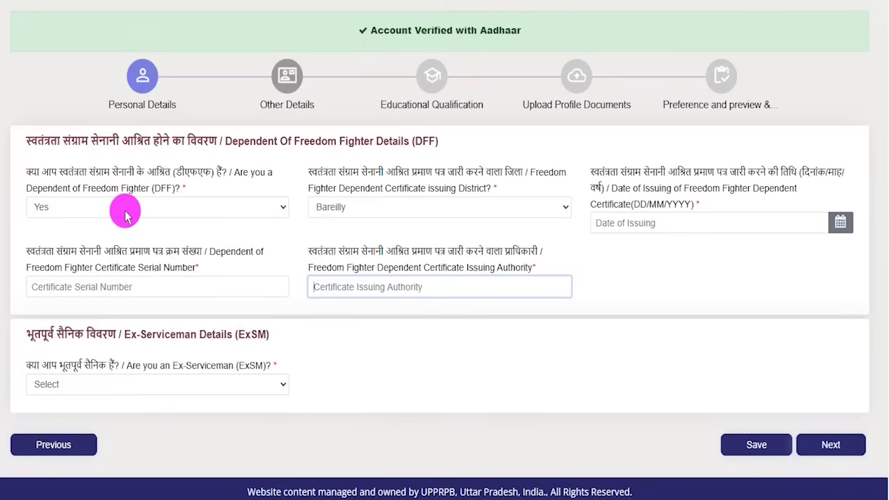
pyautogui.click(125, 207)
pyautogui.click(58, 260)
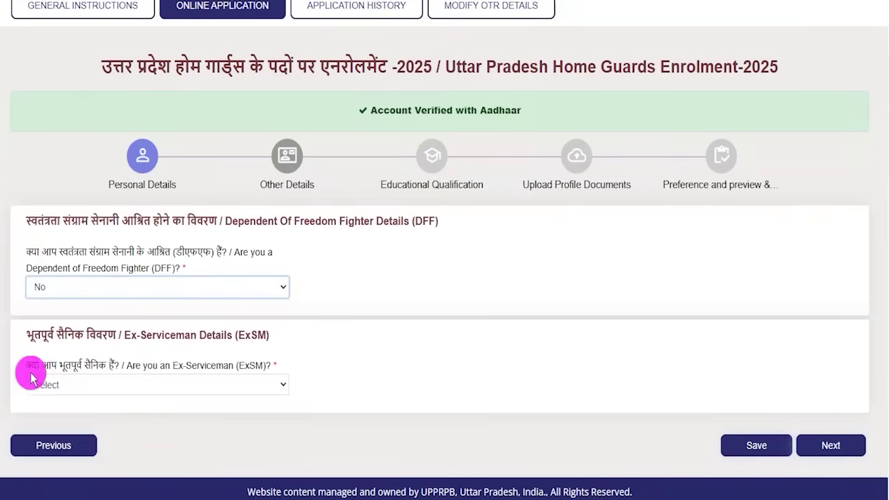
# Preview the Ex-Serviceman enlistment and discharge fields via Yes, then set it to No and save
pyautogui.moveTo(26, 365); pyautogui.dragTo(104, 365)
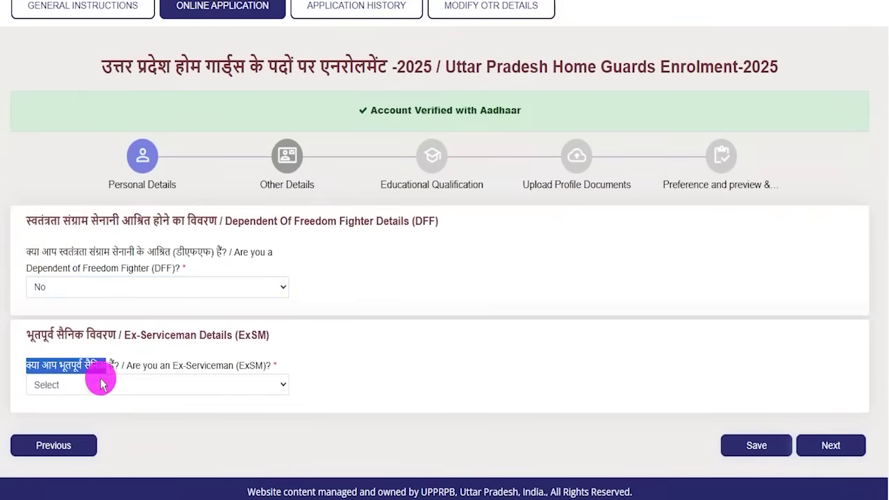
pyautogui.click(92, 386)
pyautogui.click(56, 421)
pyautogui.scroll(-1, 353, 407)
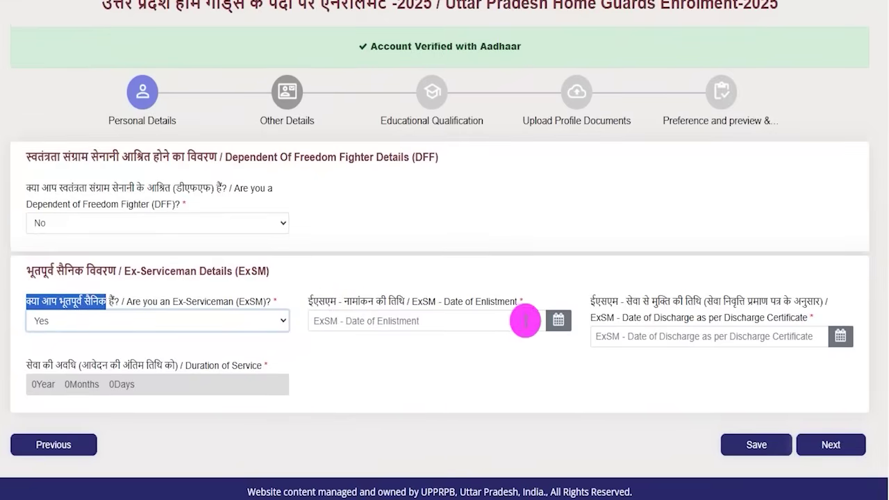
pyautogui.click(556, 323)
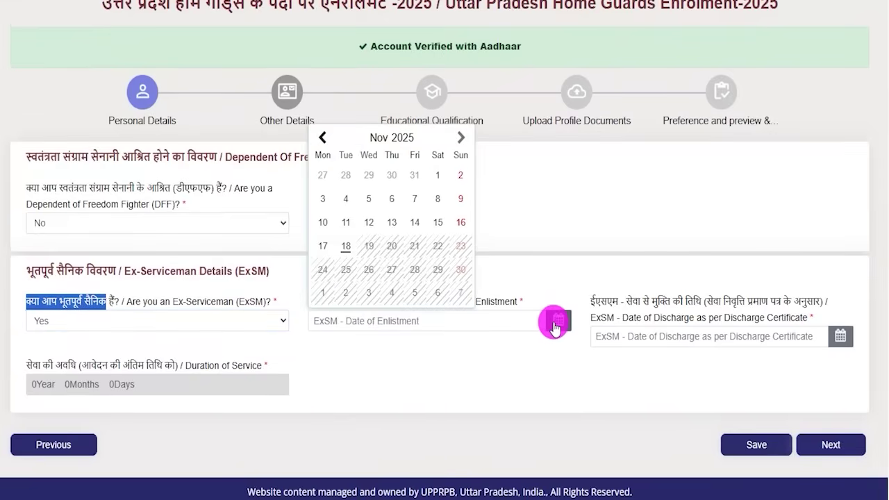
pyautogui.click(838, 338)
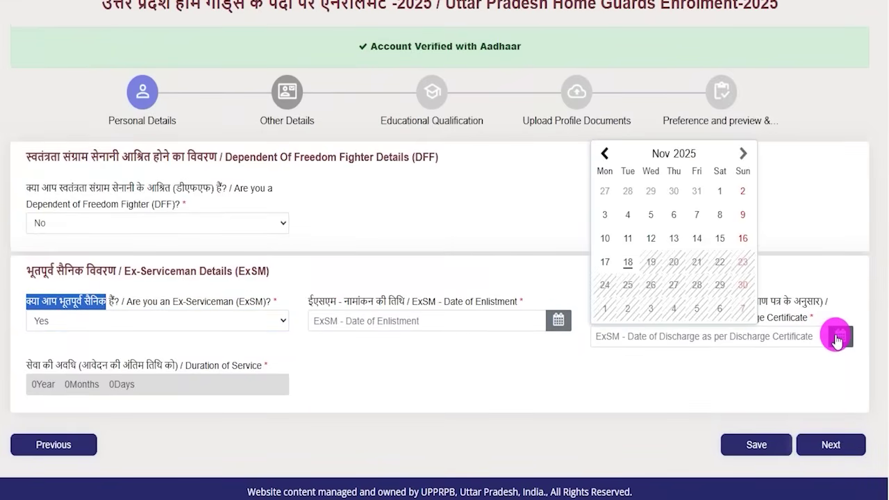
pyautogui.click(735, 364)
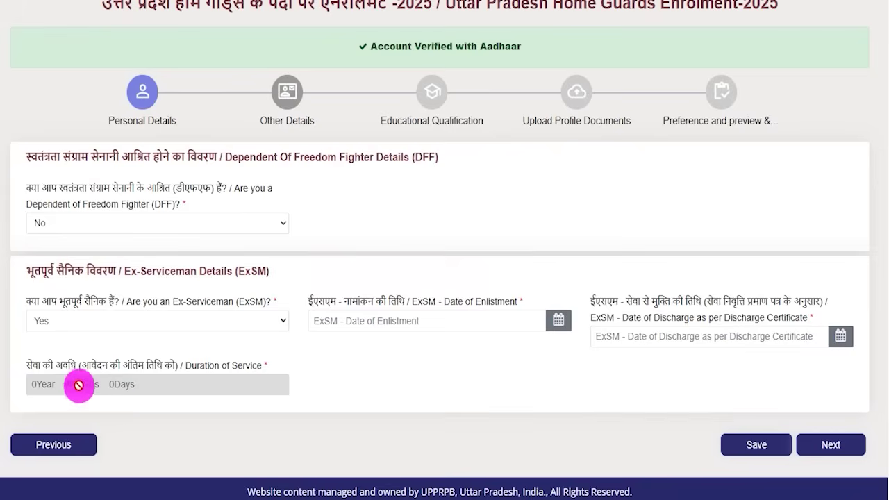
pyautogui.moveTo(36, 363); pyautogui.dragTo(75, 364)
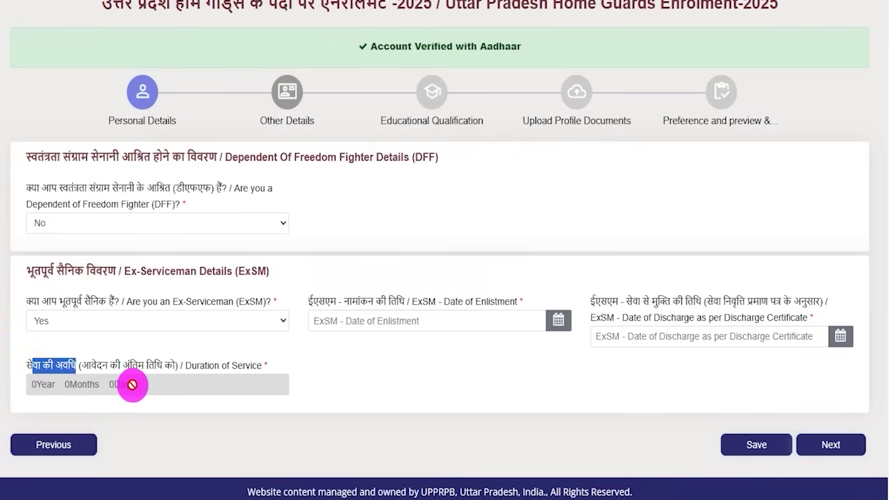
pyautogui.click(123, 317)
pyautogui.click(54, 368)
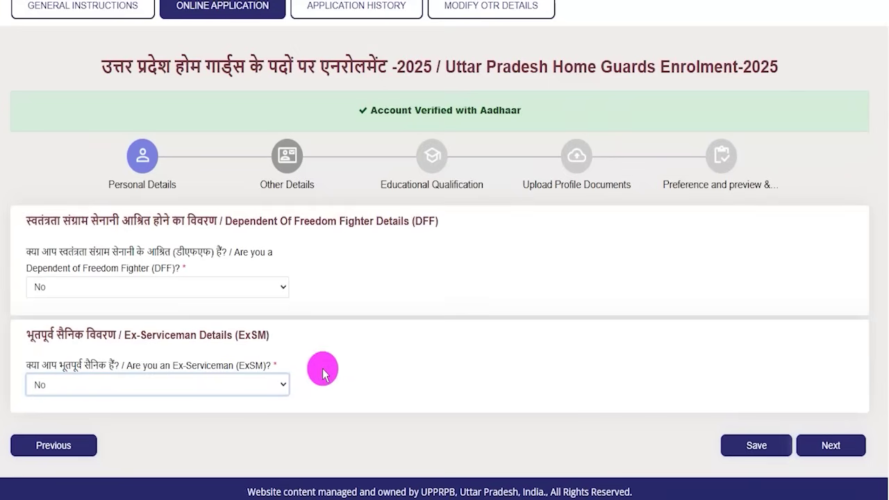
pyautogui.click(430, 84)
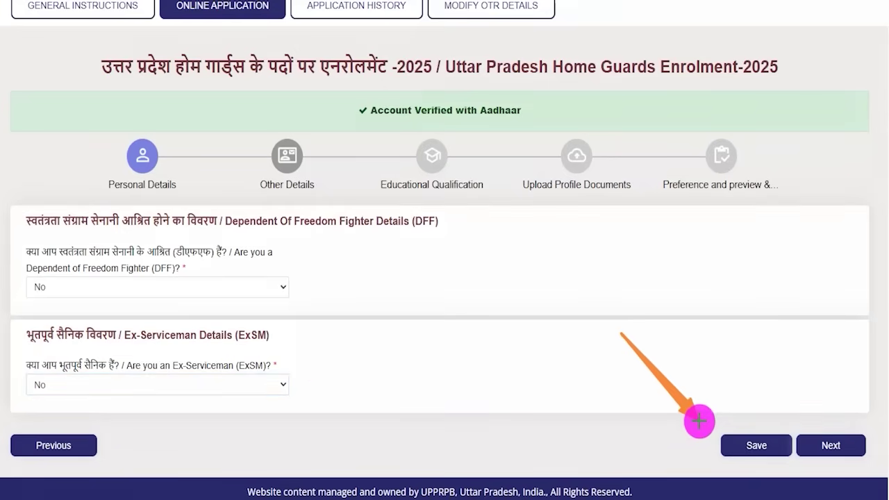
pyautogui.moveTo(821, 293); pyautogui.dragTo(837, 419)
pyautogui.click(833, 444)
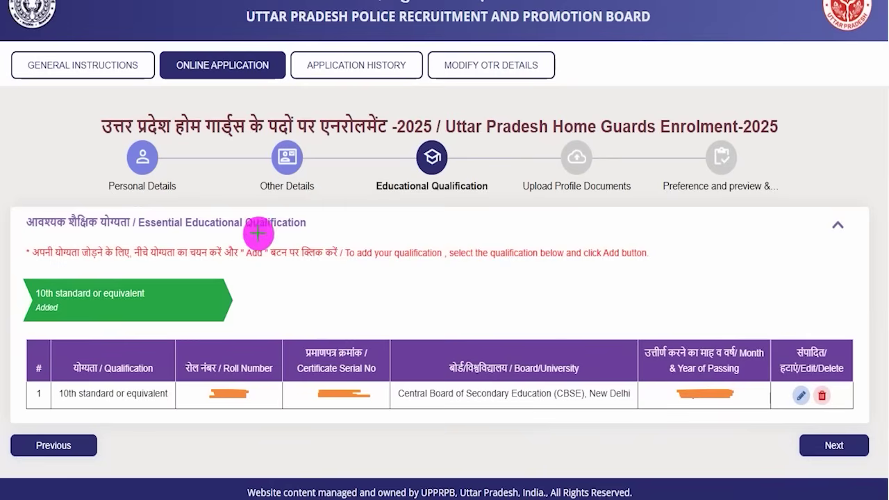
pyautogui.moveTo(421, 203); pyautogui.dragTo(468, 157)
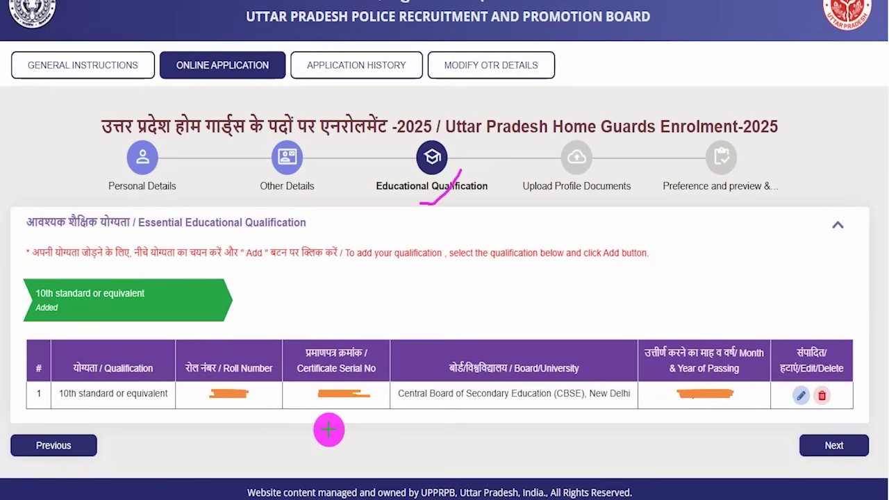
pyautogui.moveTo(157, 359); pyautogui.dragTo(189, 307)
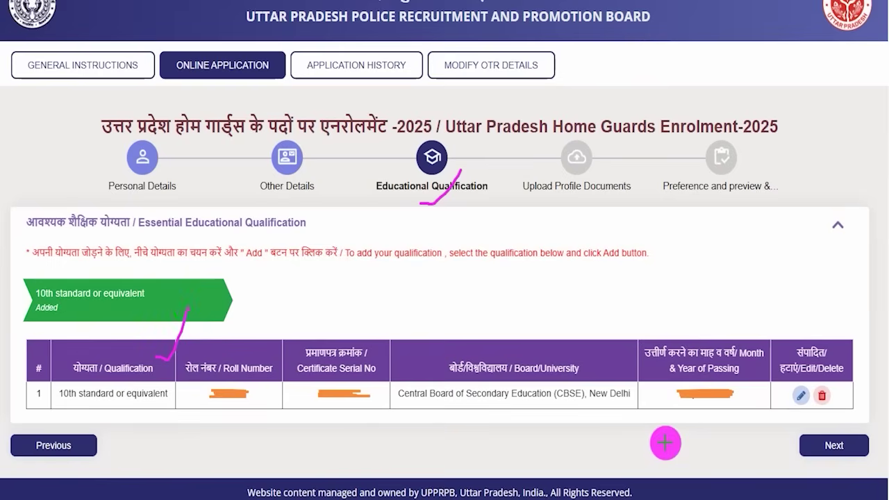
pyautogui.moveTo(417, 407); pyautogui.dragTo(483, 408)
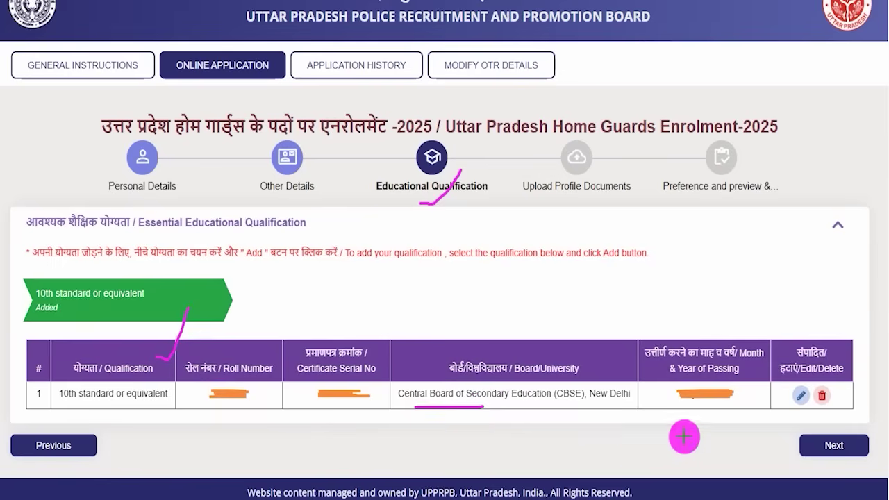
pyautogui.moveTo(855, 435); pyautogui.dragTo(878, 406)
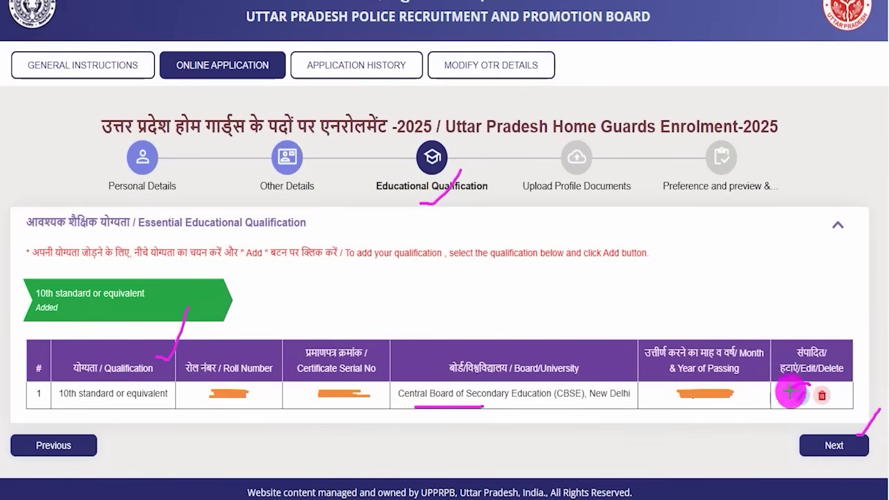
# Review the 10th standard (CBSE) entry, then continue to Upload Profile Documents
pyautogui.click(800, 395)
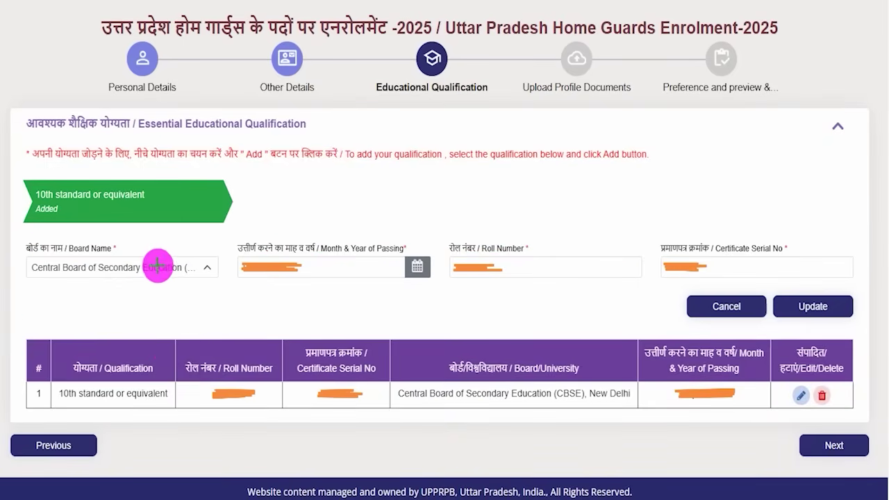
pyautogui.moveTo(158, 267); pyautogui.dragTo(188, 226)
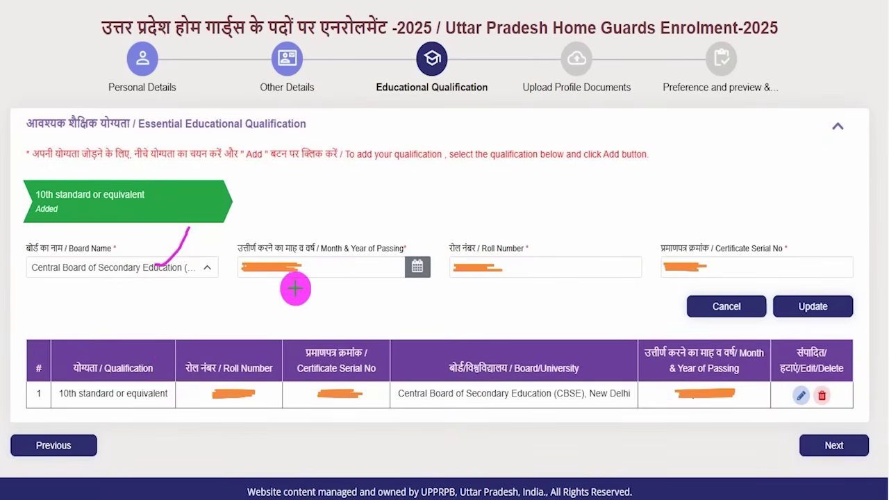
pyautogui.moveTo(365, 267); pyautogui.dragTo(388, 240)
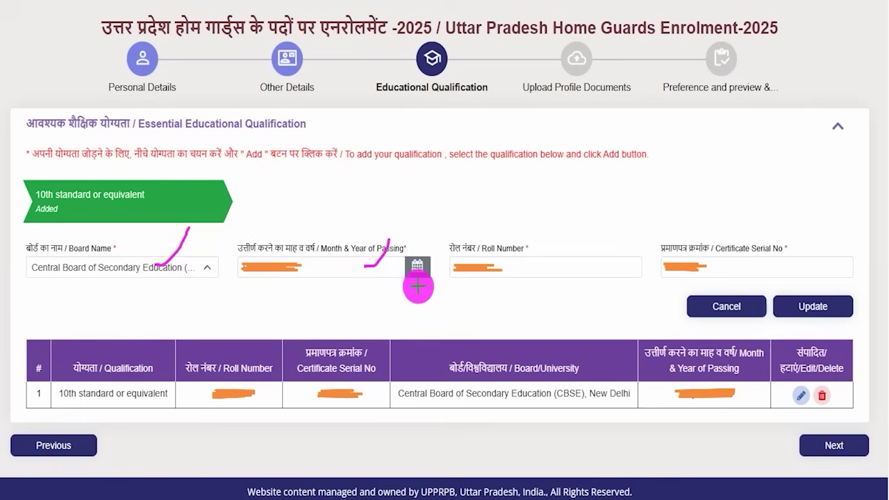
pyautogui.moveTo(420, 267); pyautogui.dragTo(437, 238)
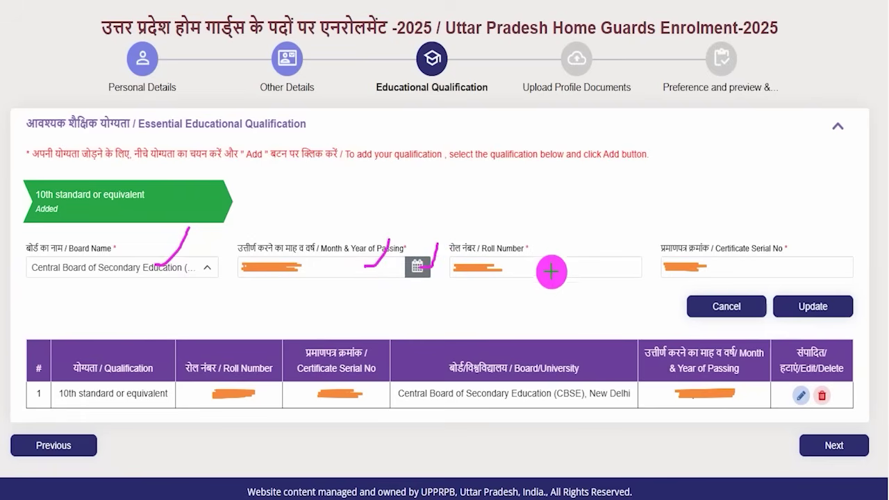
pyautogui.moveTo(550, 265); pyautogui.dragTo(579, 219)
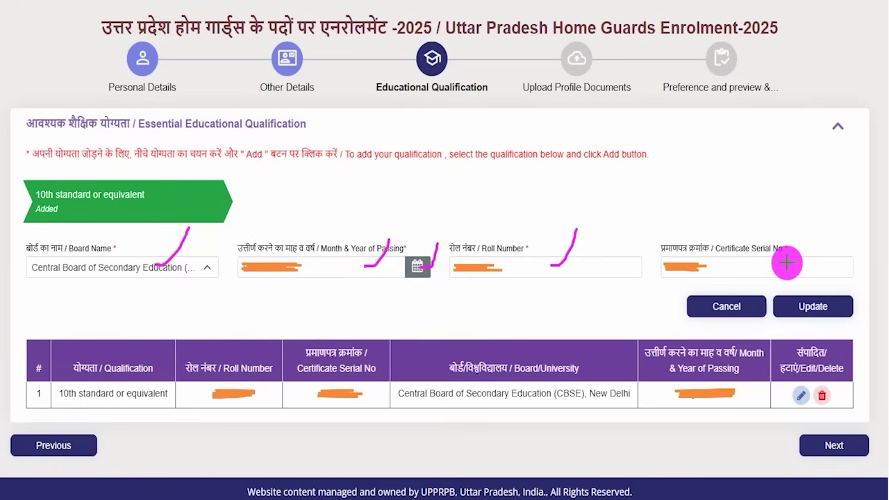
pyautogui.moveTo(786, 264); pyautogui.dragTo(813, 228)
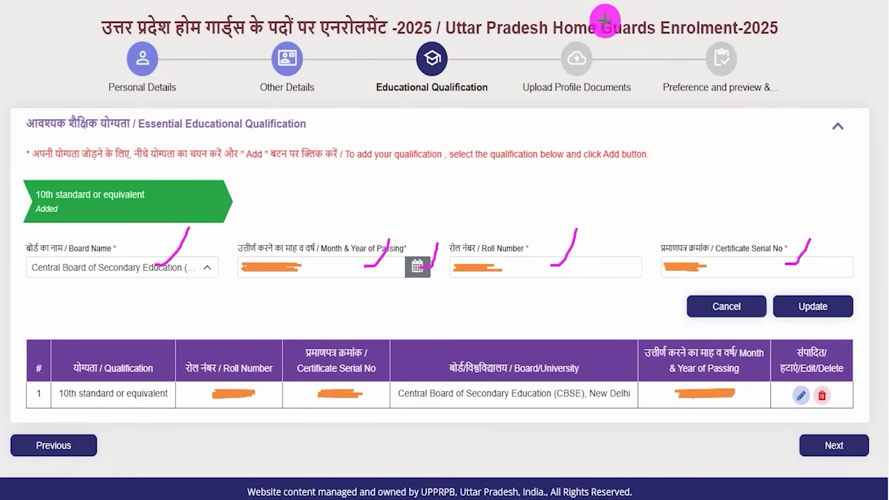
pyautogui.moveTo(836, 300); pyautogui.dragTo(865, 231)
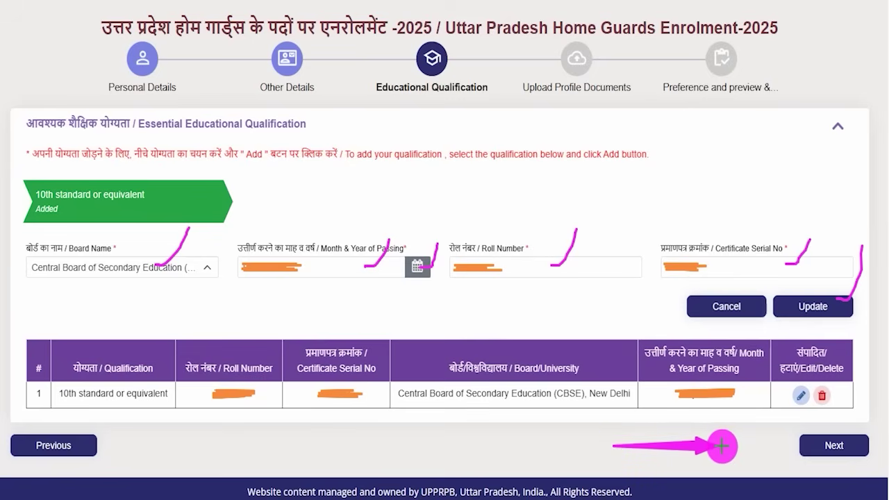
pyautogui.click(829, 446)
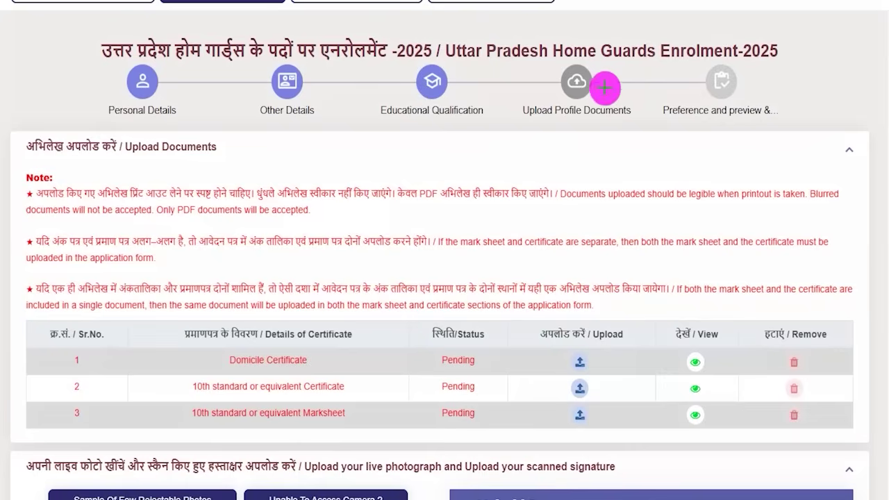
# Look over the pending certificate list and open the Upload Documents dialog (PDF only, 1MB limit)
pyautogui.moveTo(593, 99); pyautogui.dragTo(629, 51)
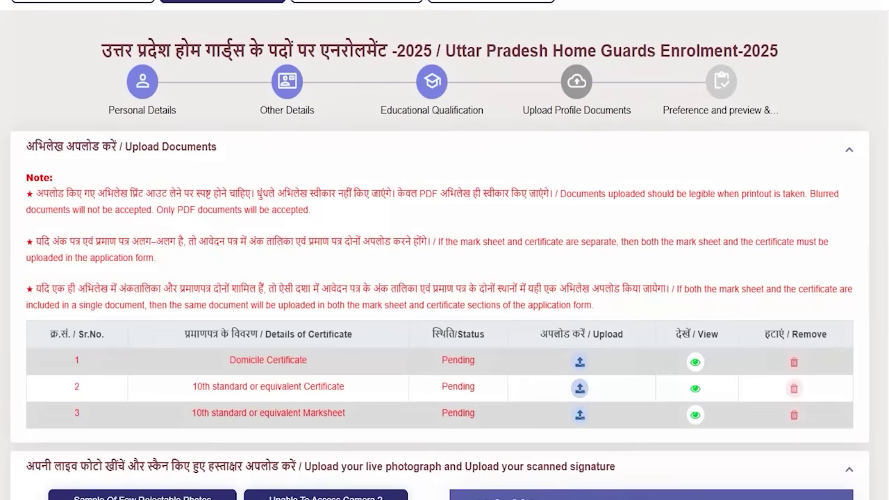
pyautogui.scroll(-6, 367, 359)
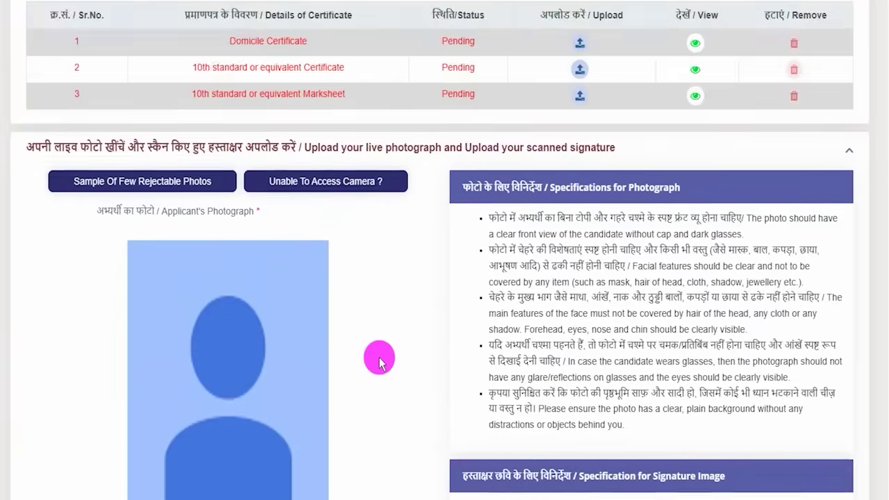
pyautogui.scroll(-2, 379, 360)
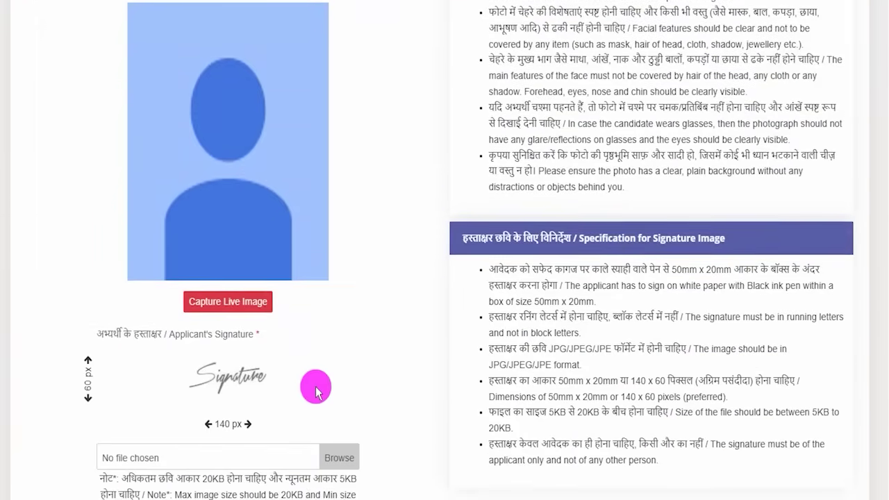
pyautogui.scroll(-2, 397, 369)
pyautogui.scroll(5, 398, 370)
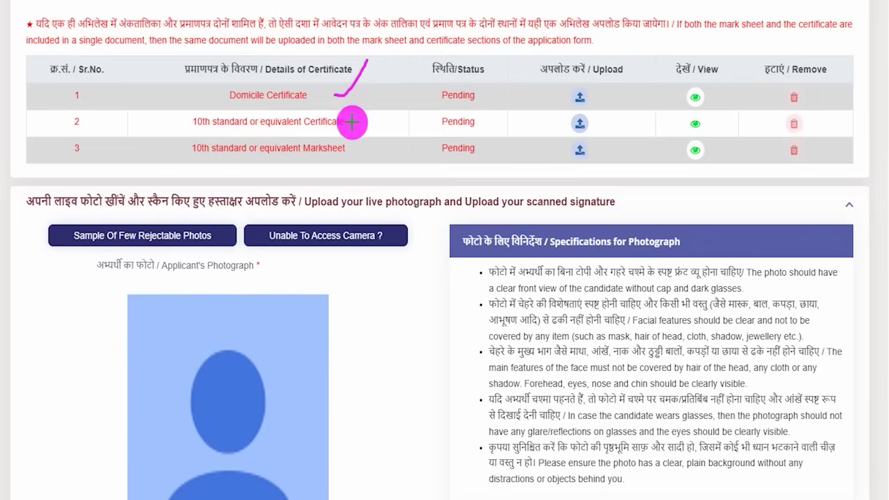
pyautogui.moveTo(354, 146); pyautogui.dragTo(379, 115)
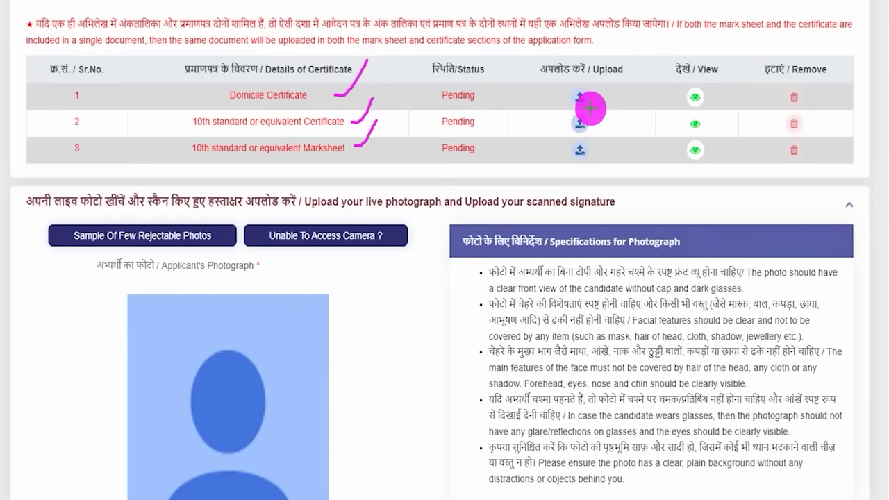
pyautogui.moveTo(586, 88)
pyautogui.mouseDown()
pyautogui.moveTo(570, 83)
pyautogui.moveTo(575, 105)
pyautogui.moveTo(588, 86)
pyautogui.mouseUp()
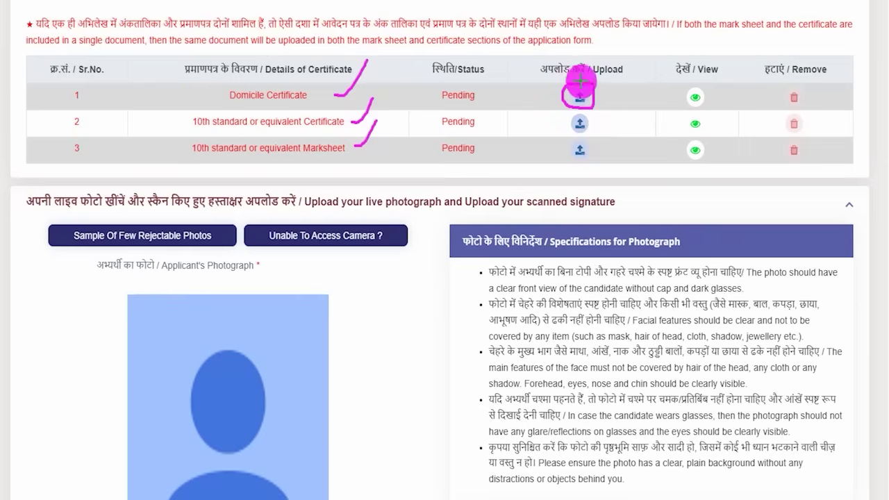
pyautogui.moveTo(582, 139)
pyautogui.mouseDown()
pyautogui.moveTo(561, 151)
pyautogui.moveTo(592, 147)
pyautogui.moveTo(580, 140)
pyautogui.mouseUp()
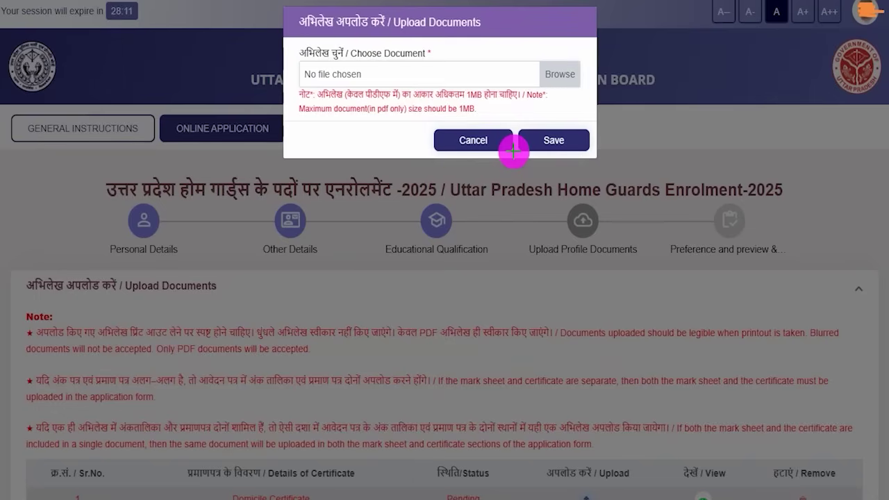
# Review the 1MB PDF limit in the Upload Documents dialog and dismiss it without choosing a file
pyautogui.moveTo(596, 495); pyautogui.dragTo(628, 463)
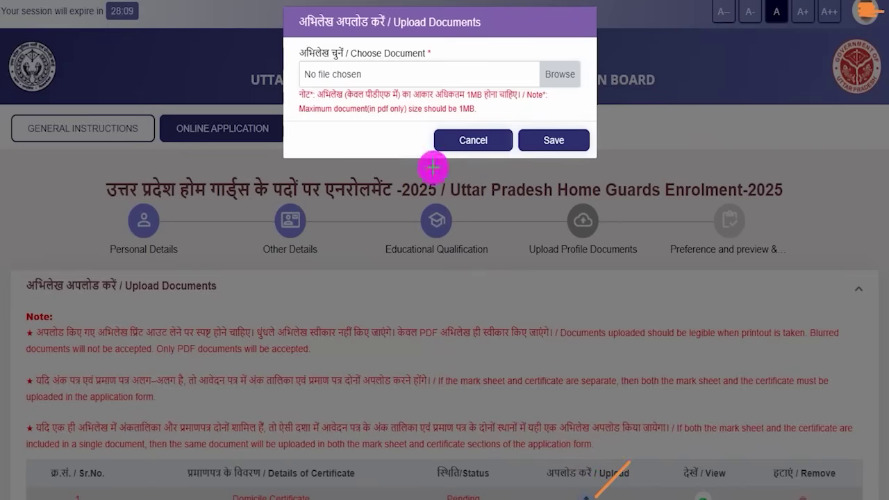
pyautogui.moveTo(516, 49); pyautogui.dragTo(549, 7)
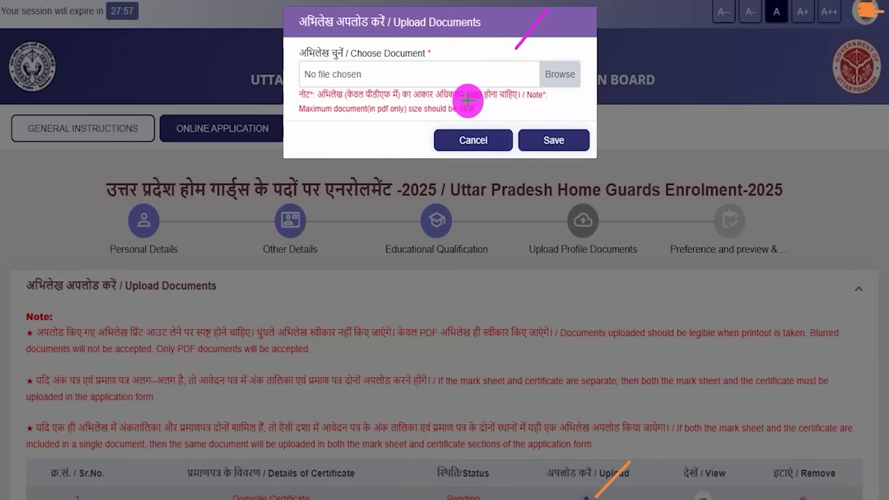
pyautogui.moveTo(464, 100); pyautogui.dragTo(494, 98)
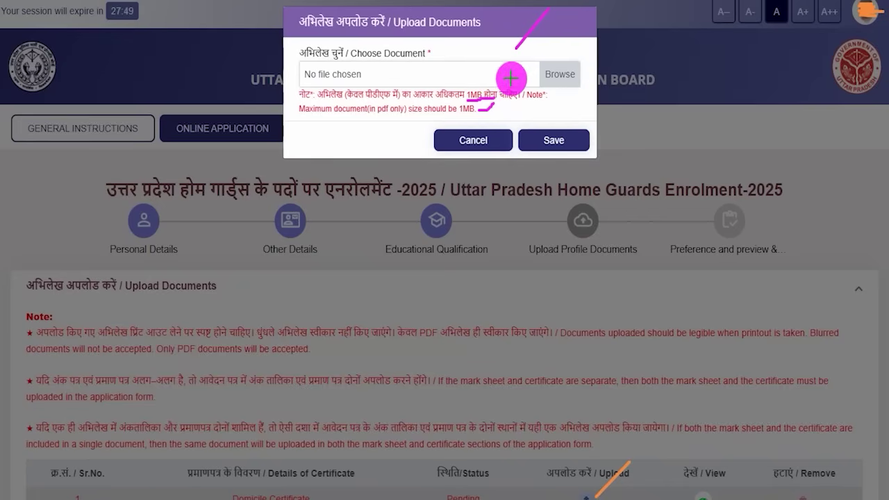
pyautogui.moveTo(560, 67); pyautogui.dragTo(589, 28)
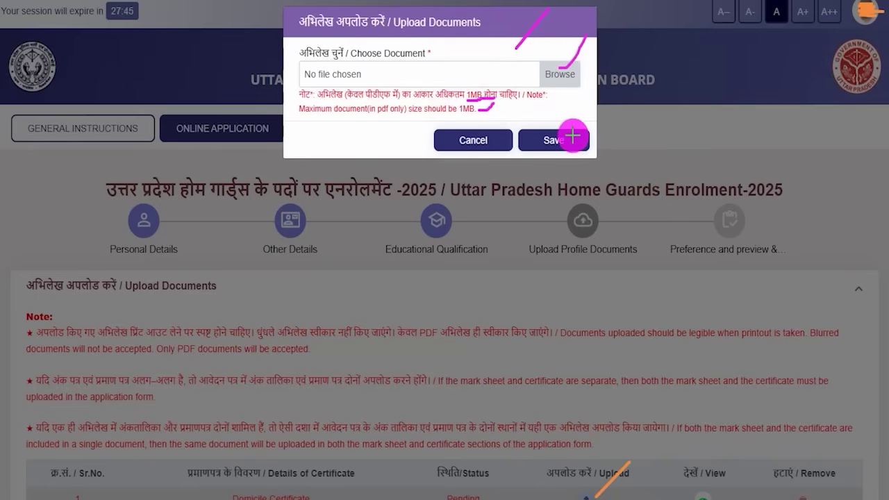
pyautogui.moveTo(575, 134); pyautogui.dragTo(596, 93)
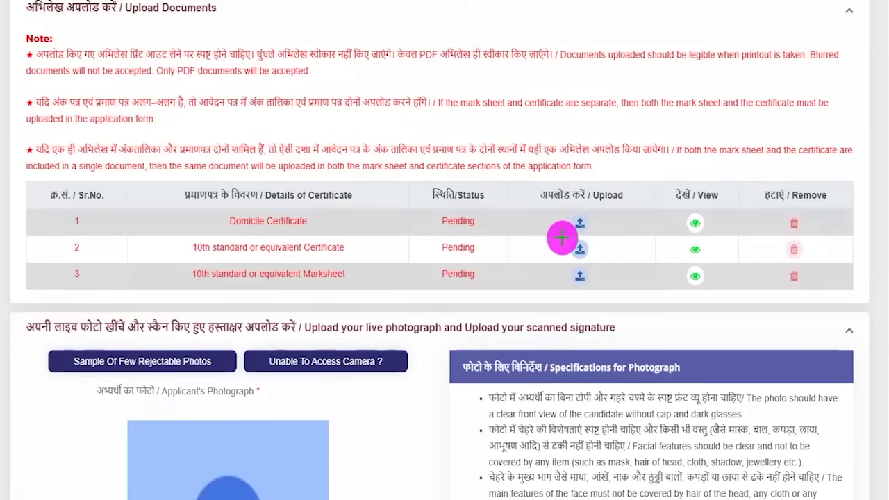
pyautogui.moveTo(562, 237)
pyautogui.mouseDown()
pyautogui.moveTo(602, 259)
pyautogui.moveTo(583, 275)
pyautogui.moveTo(598, 284)
pyautogui.mouseUp()
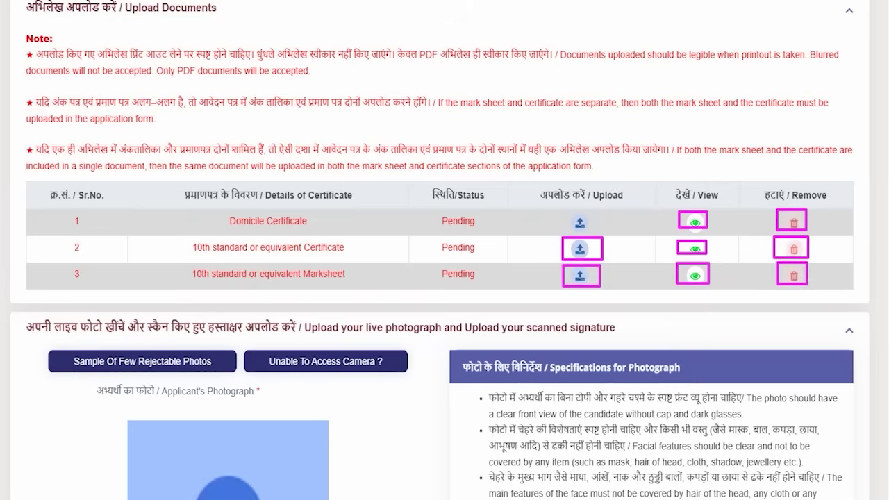
pyautogui.scroll(-4, 407, 282)
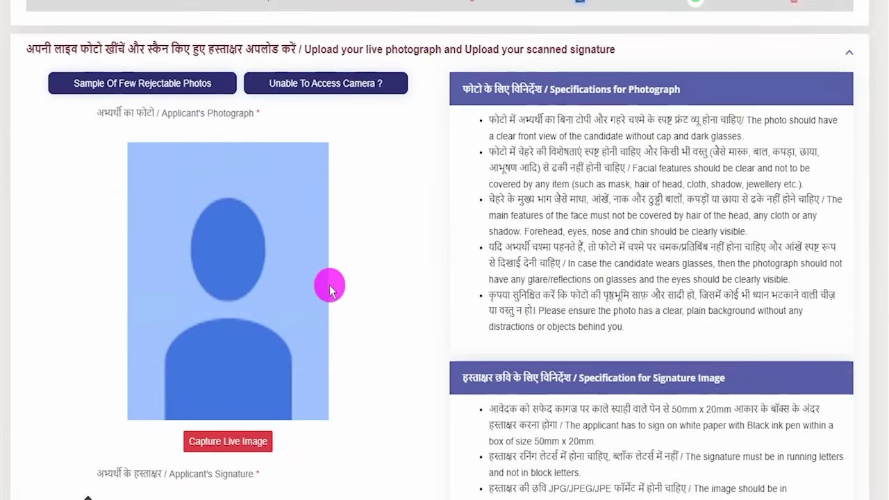
pyautogui.scroll(-1, 321, 291)
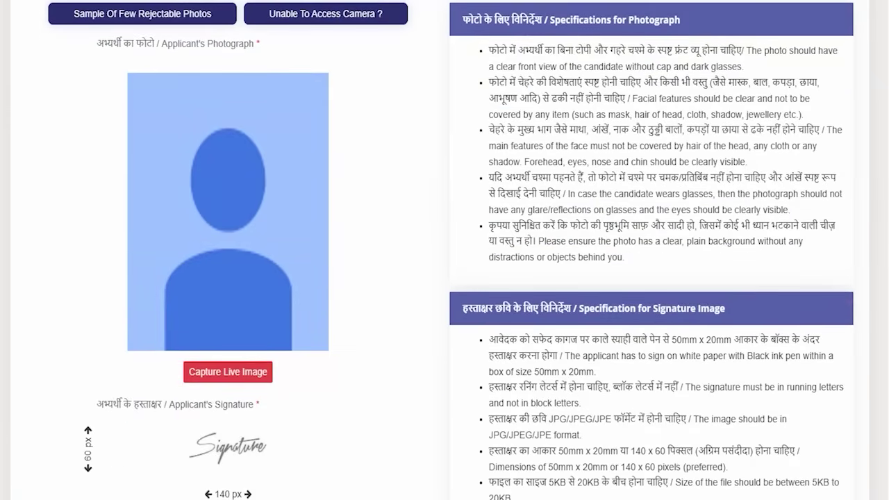
pyautogui.moveTo(166, 351)
pyautogui.mouseDown()
pyautogui.moveTo(286, 383)
pyautogui.moveTo(294, 394)
pyautogui.mouseUp()
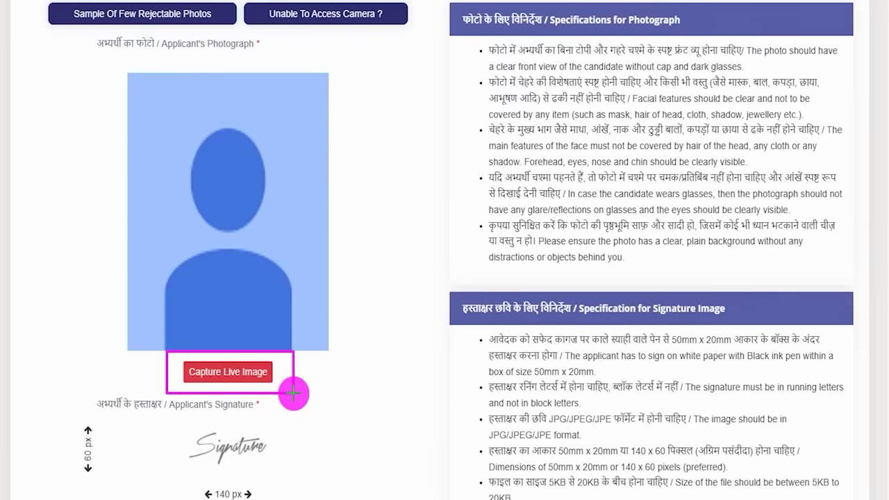
pyautogui.press('Escape')
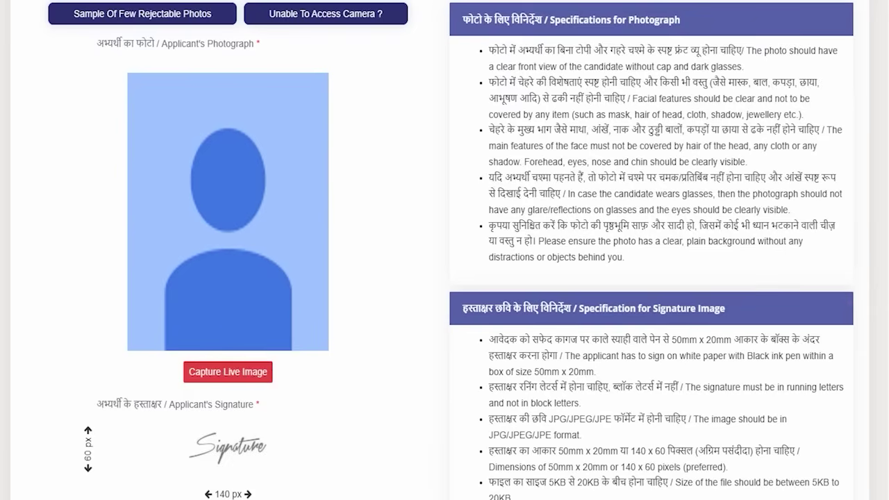
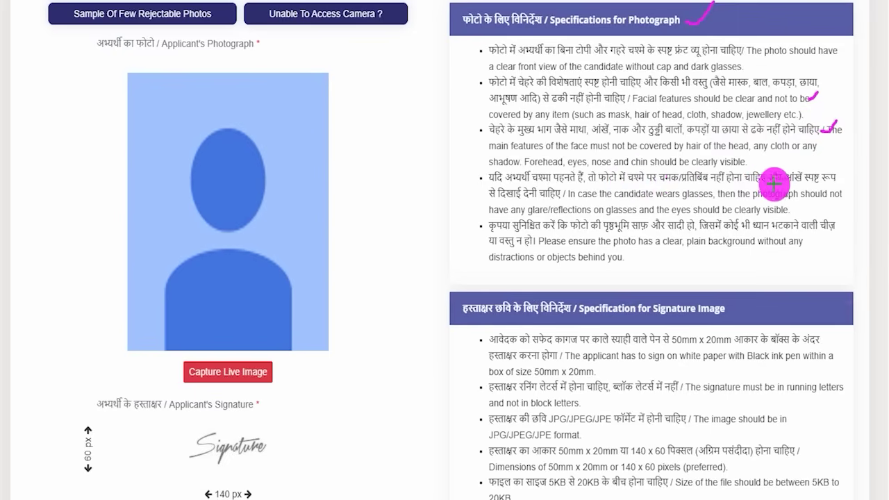
# Mark the photo guidelines on glasses, plain background and face coverings, then clear the marks
pyautogui.moveTo(831, 182); pyautogui.dragTo(849, 156)
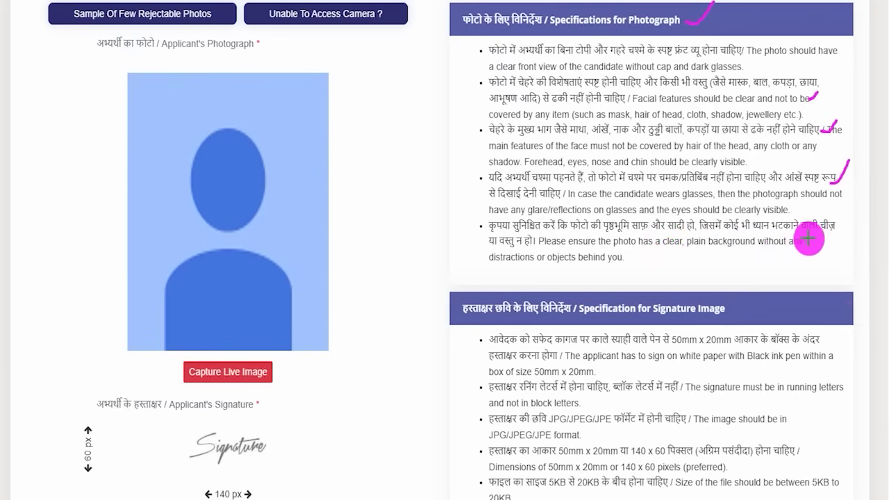
pyautogui.moveTo(814, 237); pyautogui.dragTo(837, 217)
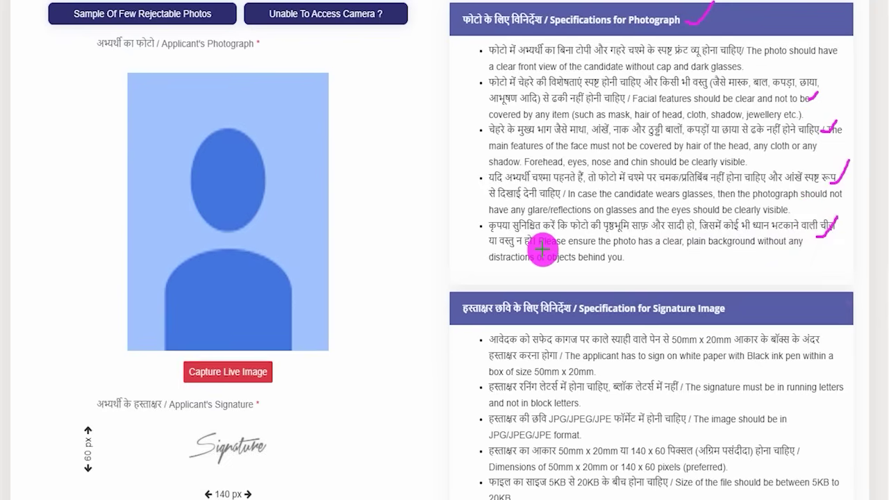
pyautogui.moveTo(539, 246); pyautogui.dragTo(578, 219)
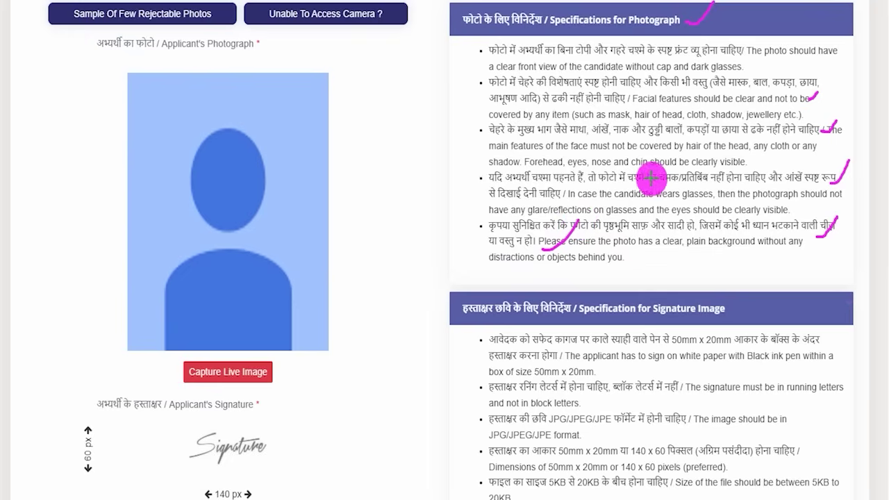
pyautogui.moveTo(674, 141); pyautogui.dragTo(705, 110)
pyautogui.moveTo(646, 178); pyautogui.dragTo(683, 146)
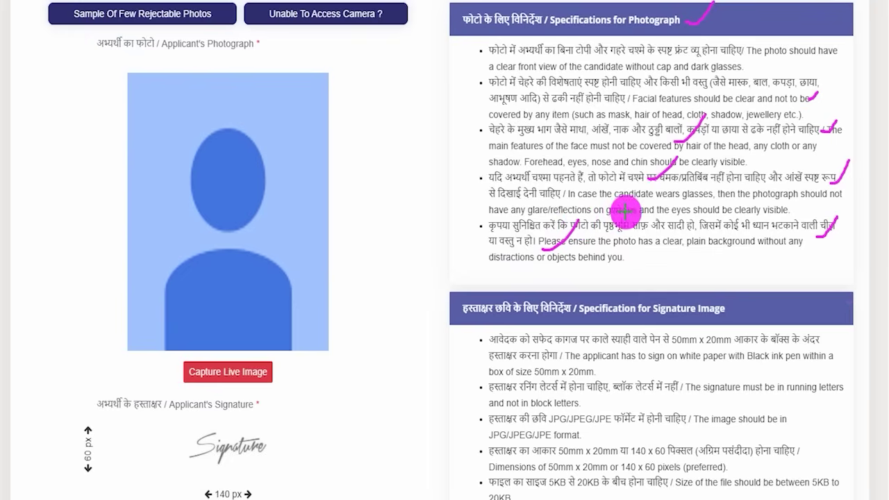
pyautogui.press('e')
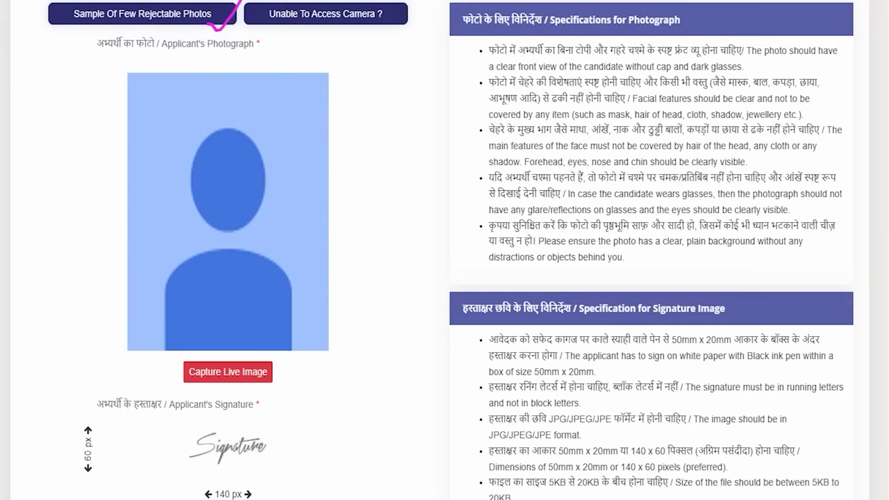
# Mark the rejectable sample photos, such as sunglasses and multicoloured background, and tick the correct sample
pyautogui.moveTo(206, 25); pyautogui.dragTo(239, 1)
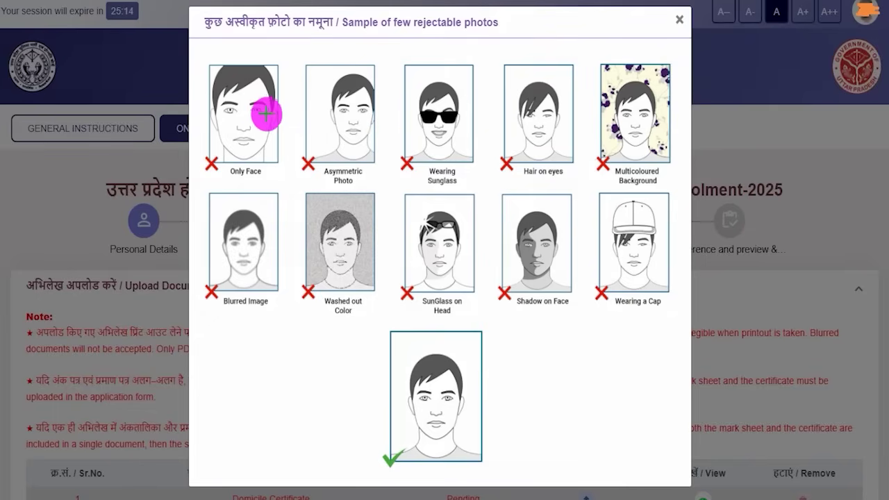
pyautogui.moveTo(263, 116)
pyautogui.mouseDown()
pyautogui.moveTo(287, 94)
pyautogui.moveTo(377, 58)
pyautogui.mouseUp()
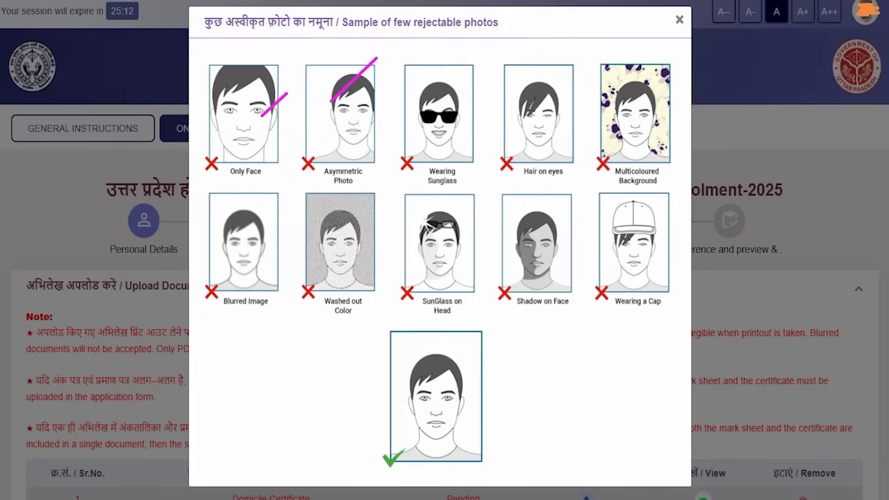
pyautogui.moveTo(442, 103); pyautogui.dragTo(472, 79)
pyautogui.moveTo(515, 103); pyautogui.dragTo(547, 77)
pyautogui.moveTo(615, 100); pyautogui.dragTo(644, 96)
pyautogui.moveTo(479, 409); pyautogui.dragTo(523, 362)
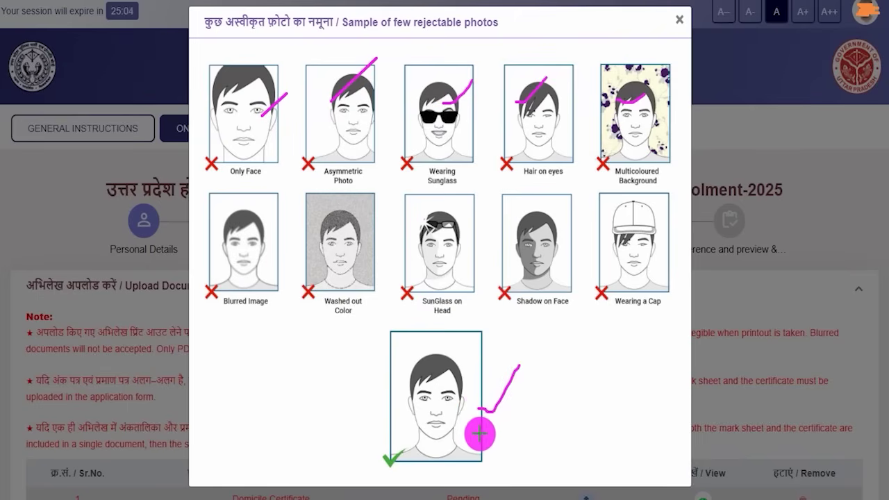
pyautogui.moveTo(479, 434); pyautogui.dragTo(551, 362)
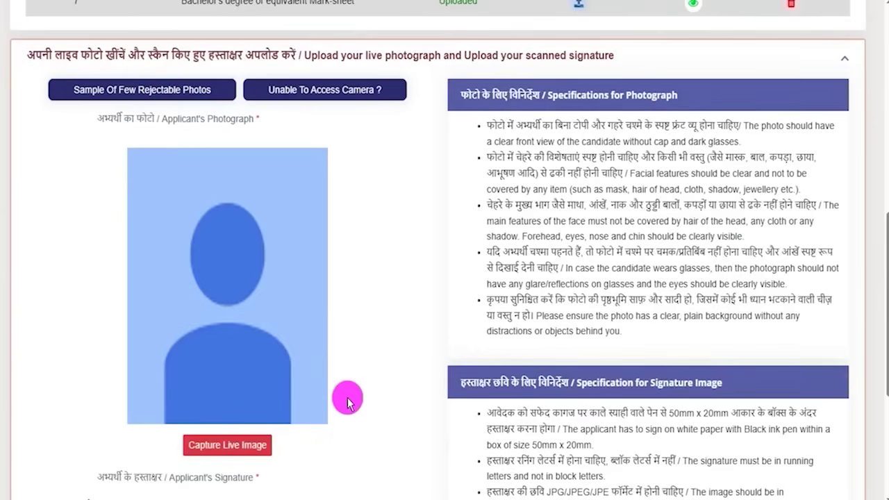
# Open the live photo capture window and point out the face-alignment frame and capture spot
pyautogui.click(255, 445)
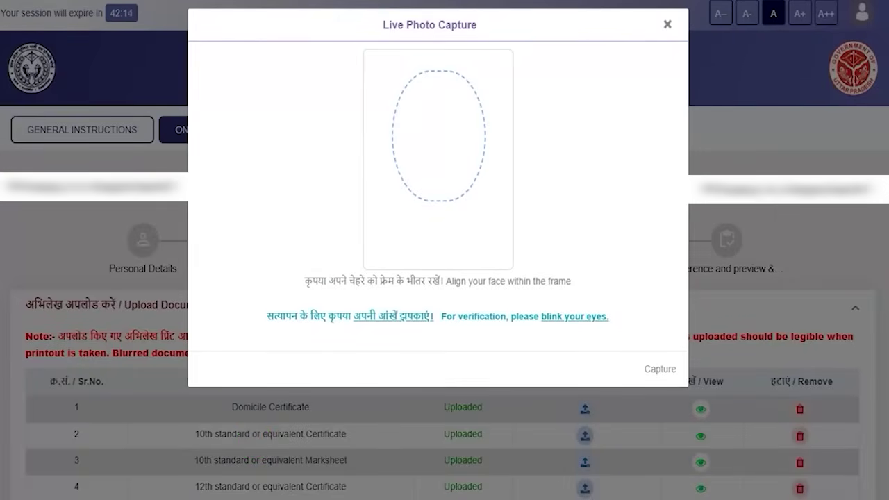
pyautogui.click(452, 133)
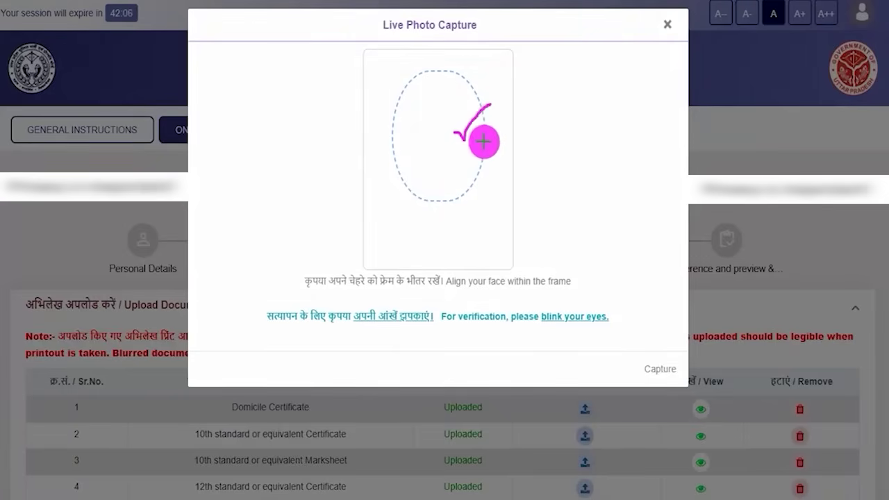
pyautogui.moveTo(461, 288); pyautogui.dragTo(490, 291)
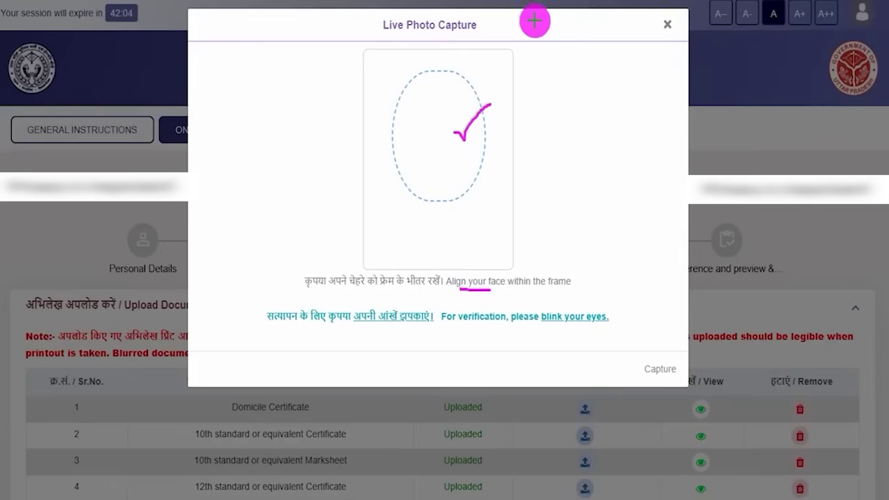
pyautogui.moveTo(641, 361); pyautogui.dragTo(695, 298)
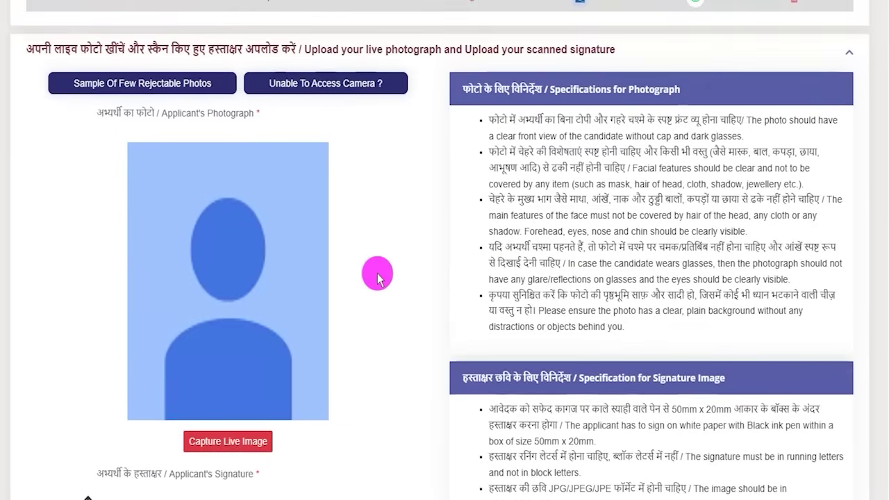
# Highlight the signature rules: black ink on white, 50mm x 20mm, running letters, JPG, 5KB–20KB
pyautogui.scroll(-4, 377, 271)
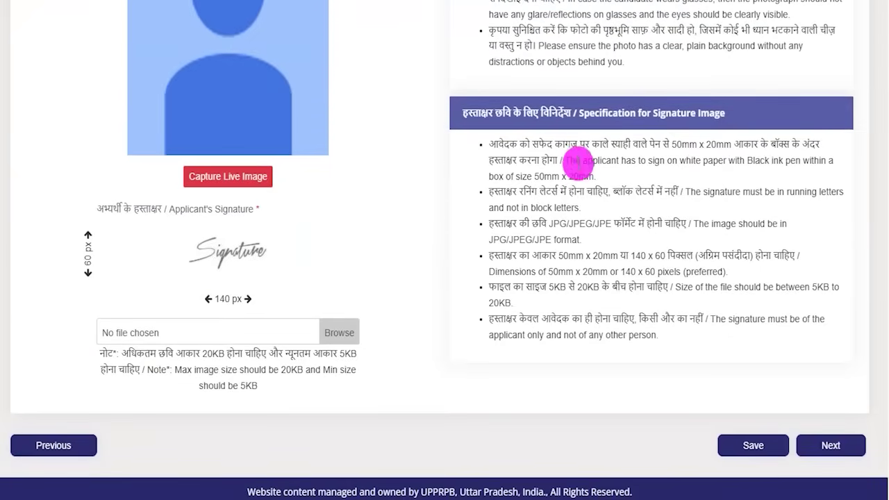
pyautogui.moveTo(565, 144); pyautogui.dragTo(695, 144)
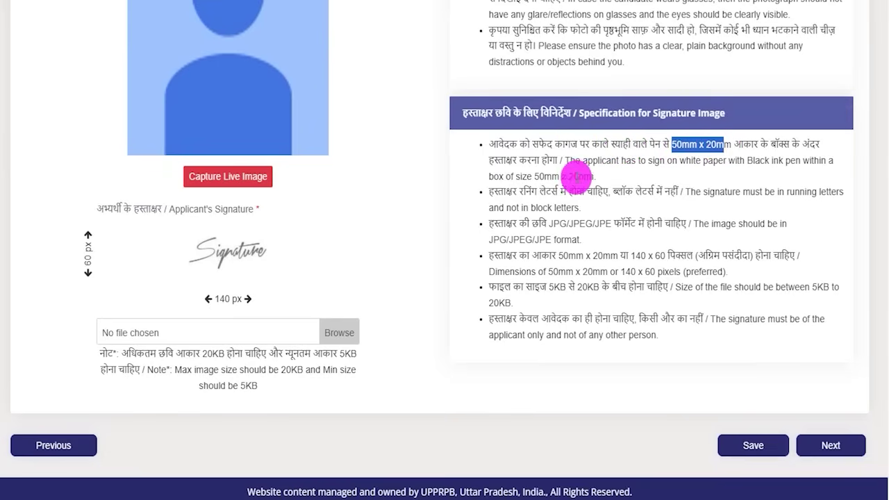
pyautogui.moveTo(535, 176); pyautogui.dragTo(583, 177)
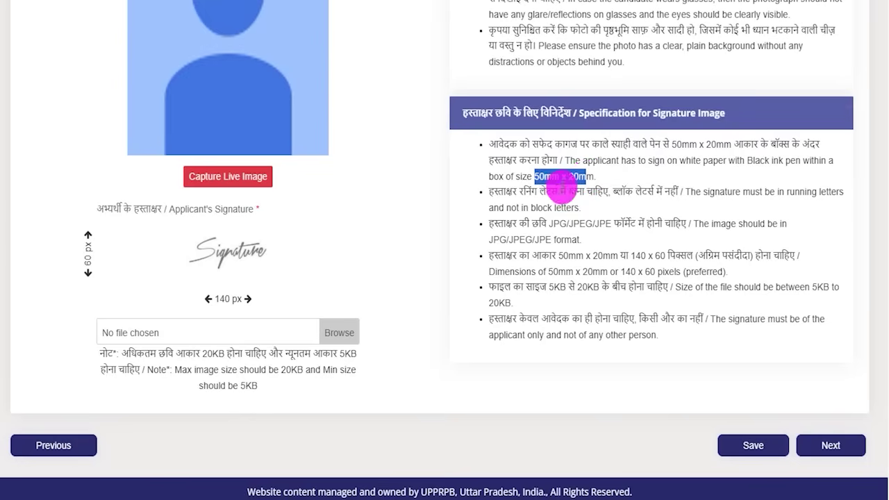
pyautogui.moveTo(520, 192); pyautogui.dragTo(587, 191)
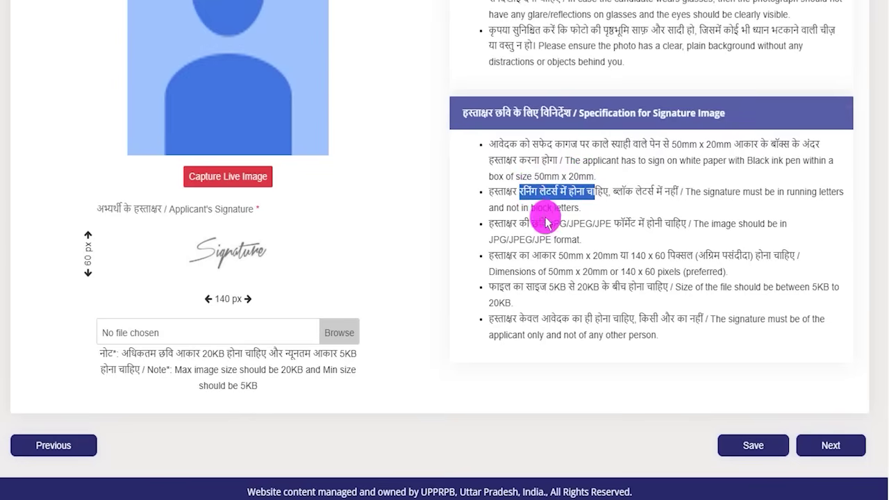
pyautogui.moveTo(493, 239); pyautogui.dragTo(564, 240)
pyautogui.moveTo(549, 286); pyautogui.dragTo(609, 287)
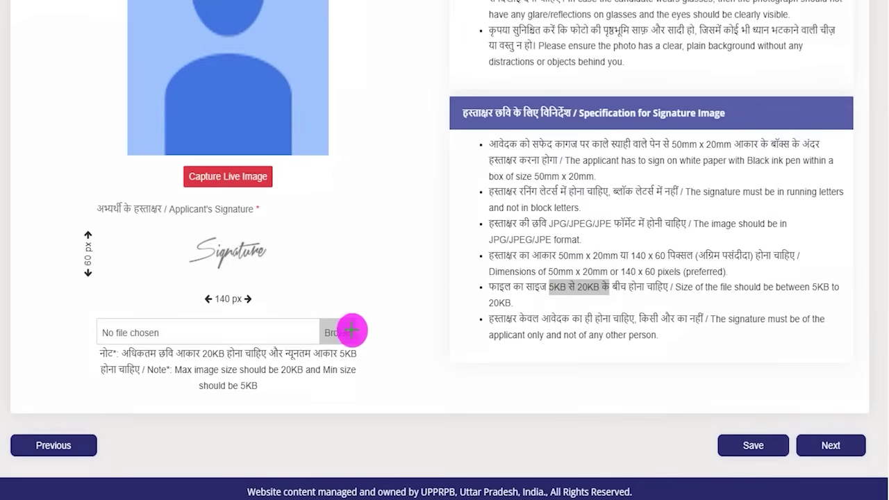
pyautogui.moveTo(355, 325); pyautogui.dragTo(409, 261)
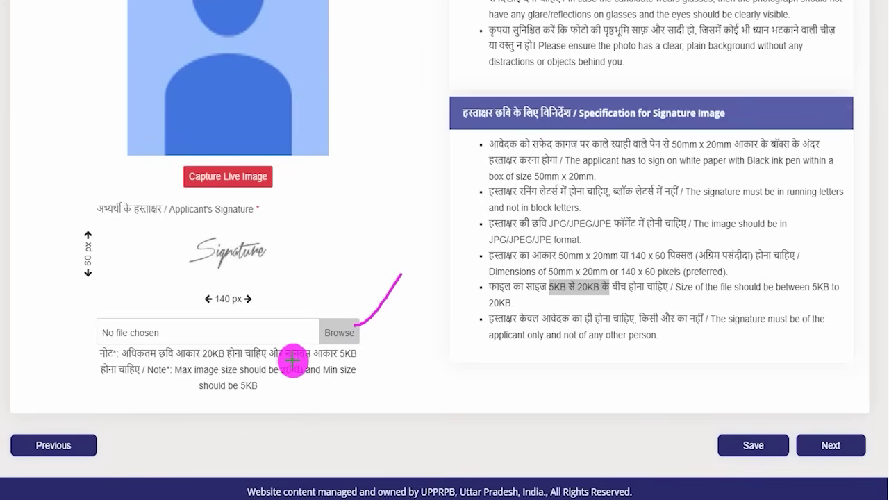
# Point out the live photo capture, the signature file field, saving the page and moving on
pyautogui.moveTo(317, 137); pyautogui.dragTo(273, 183)
pyautogui.moveTo(299, 186); pyautogui.dragTo(361, 129)
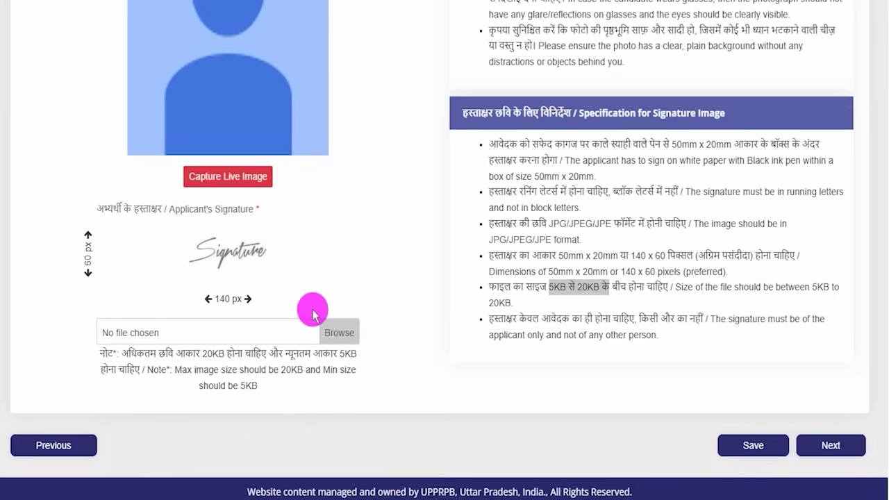
pyautogui.moveTo(361, 322); pyautogui.dragTo(413, 276)
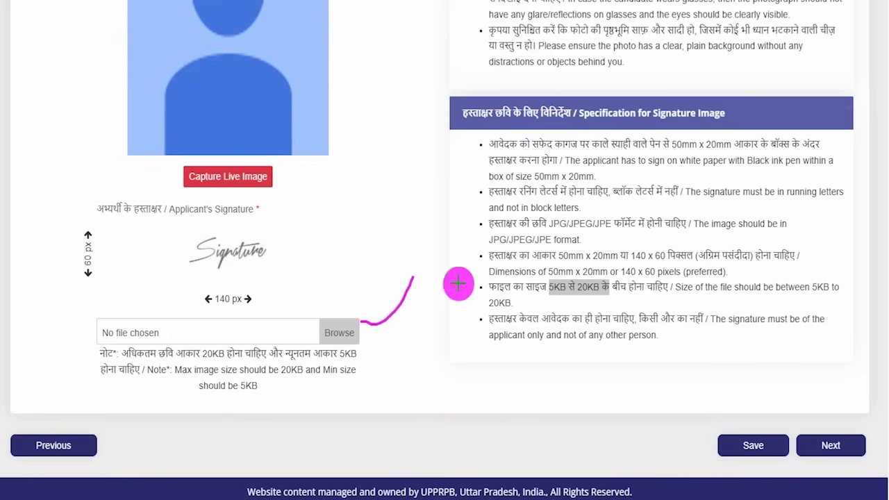
pyautogui.moveTo(605, 348); pyautogui.dragTo(703, 427)
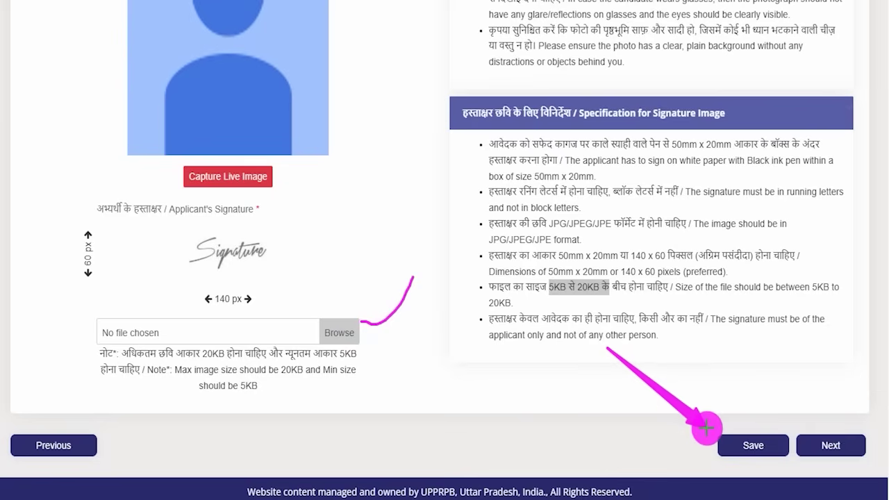
pyautogui.moveTo(711, 432); pyautogui.dragTo(714, 434)
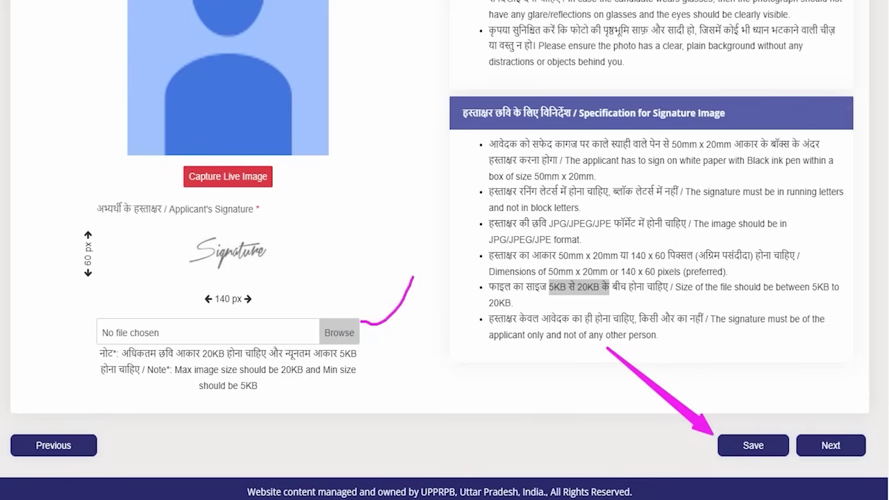
pyautogui.moveTo(835, 293); pyautogui.dragTo(838, 412)
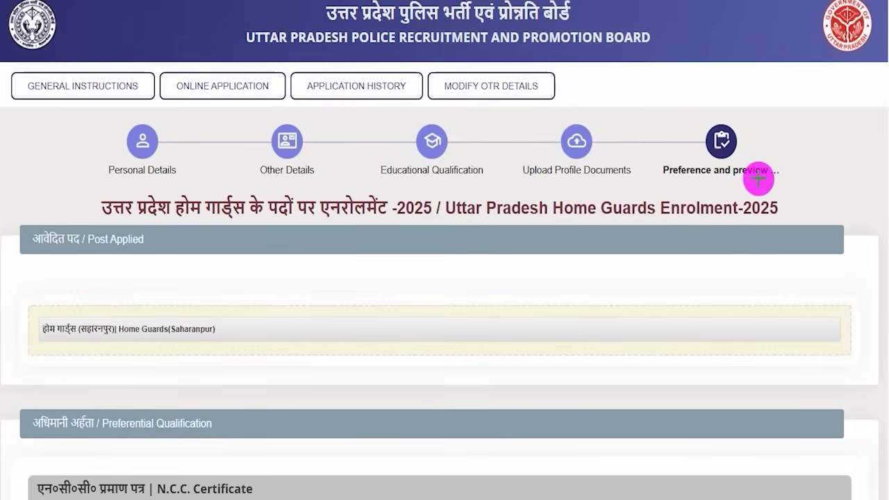
# Mark the Preference and preview step and the applied post Home Guards(Saharanpur)
pyautogui.moveTo(759, 179); pyautogui.dragTo(790, 137)
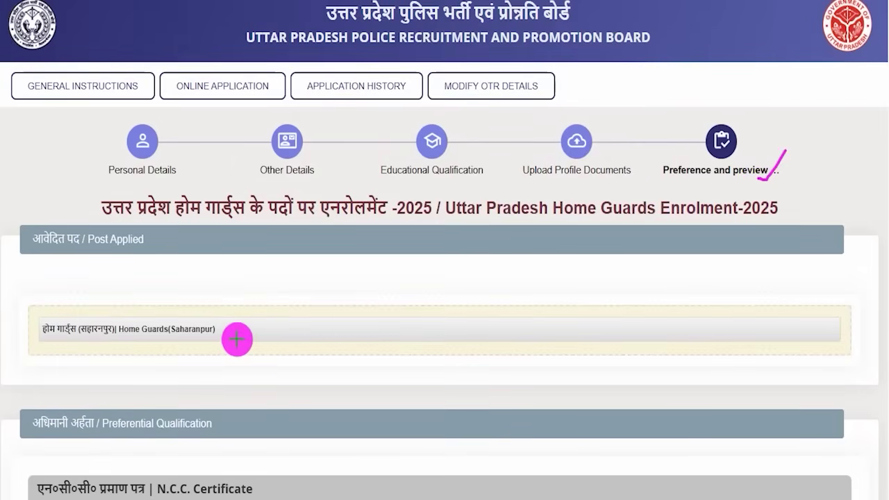
pyautogui.moveTo(224, 332); pyautogui.dragTo(271, 289)
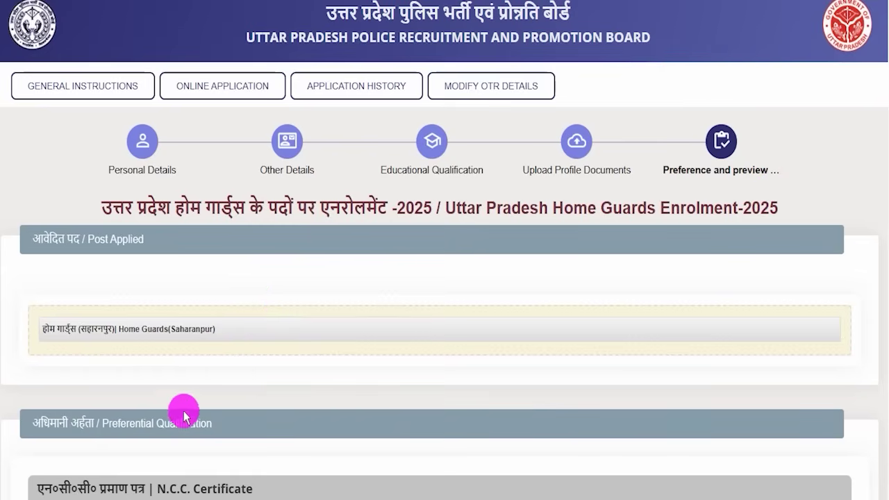
pyautogui.scroll(-2, 179, 420)
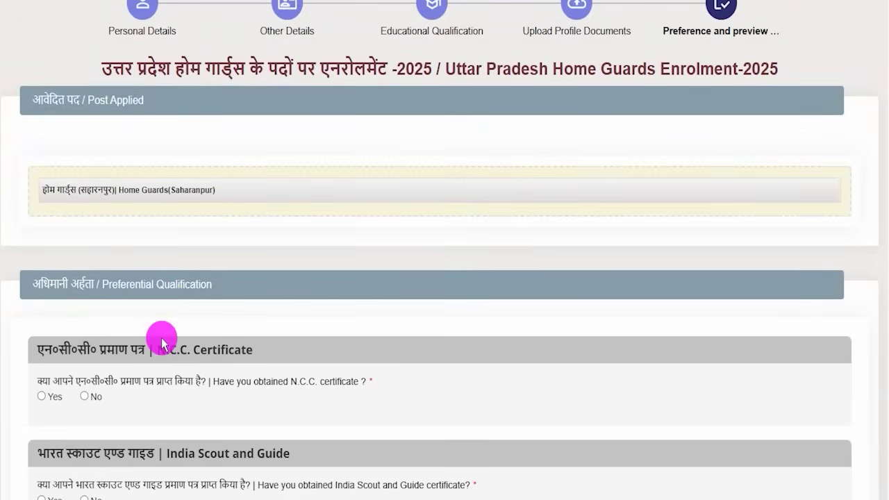
pyautogui.scroll(-1, 167, 336)
pyautogui.scroll(-1, 143, 293)
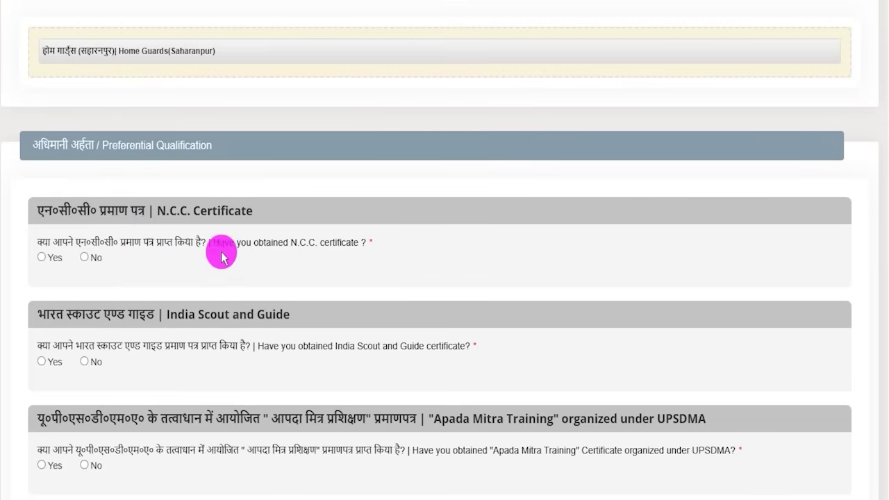
# Answer Yes to the N.C.C. Certificate question, choose the "C" Certificate and mark its upload field
pyautogui.moveTo(254, 243); pyautogui.dragTo(320, 250)
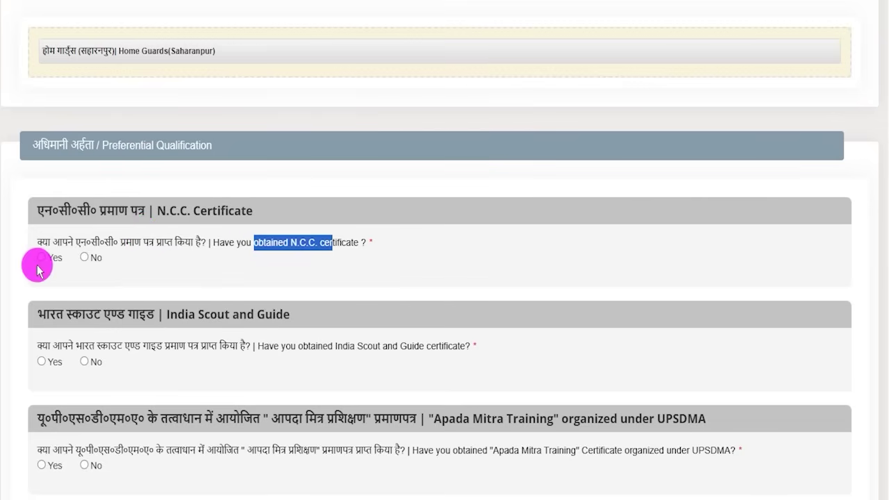
pyautogui.click(42, 257)
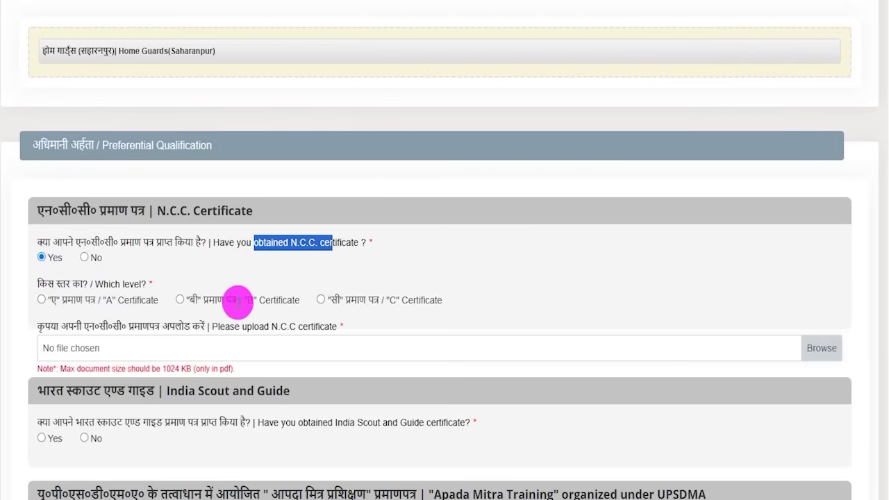
pyautogui.click(320, 299)
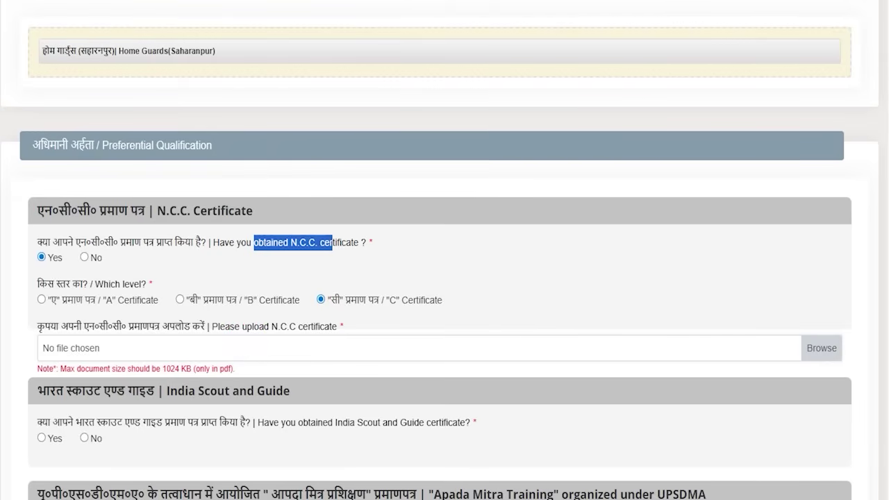
pyautogui.moveTo(812, 343); pyautogui.dragTo(830, 289)
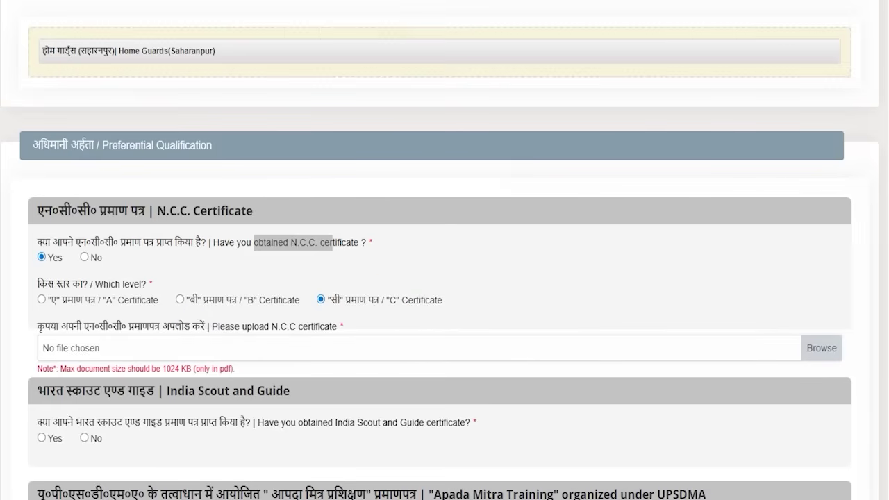
# Set the N.C.C., India Scout and Guide, and Apada Mitra answers to No
pyautogui.click(84, 257)
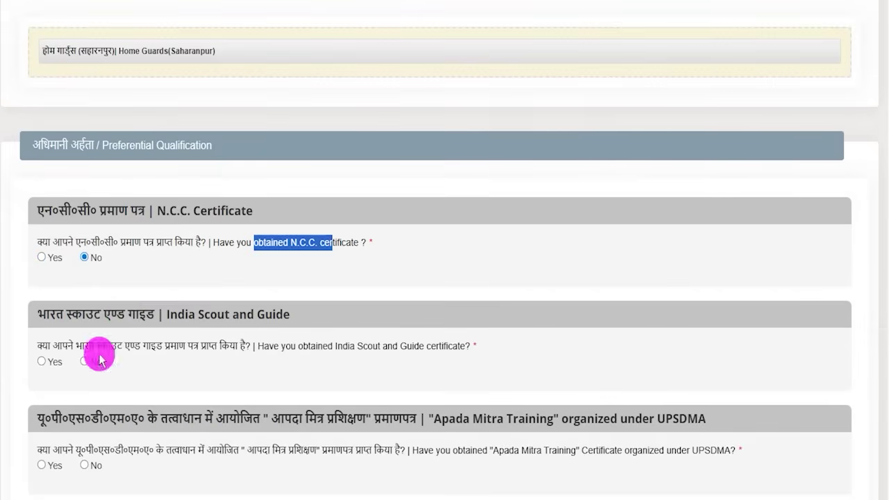
pyautogui.scroll(-2, 84, 326)
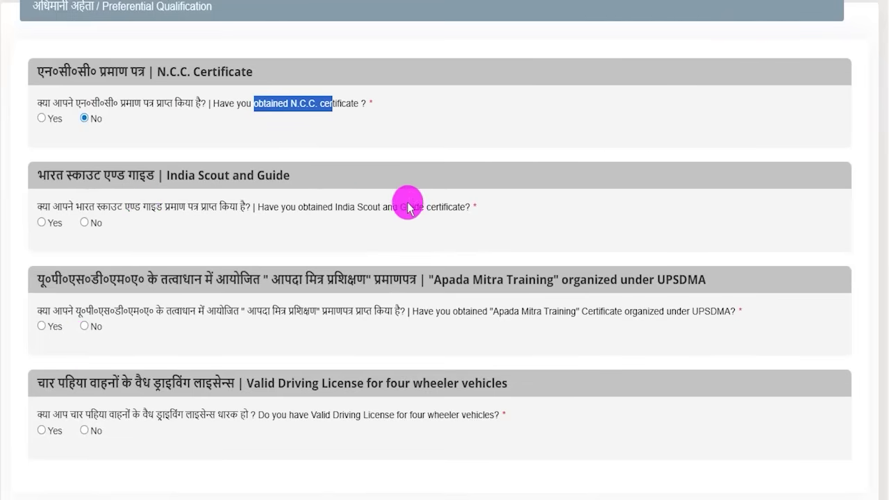
pyautogui.moveTo(363, 206); pyautogui.dragTo(407, 206)
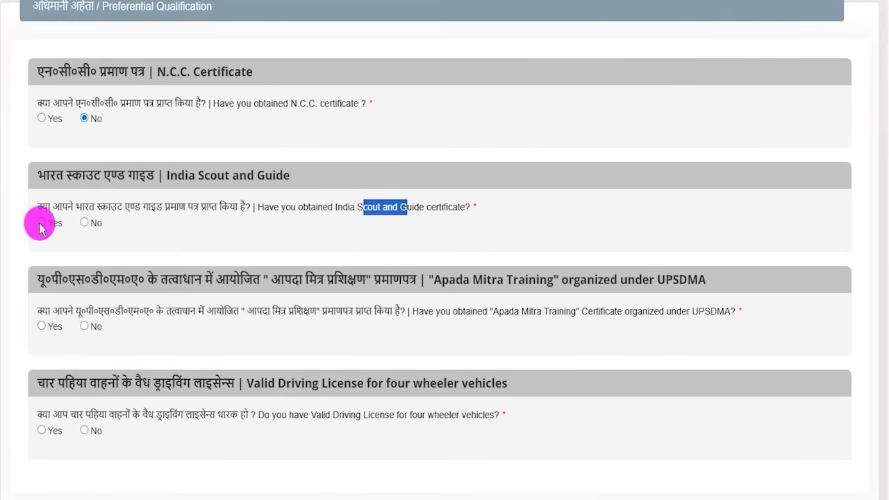
pyautogui.click(42, 223)
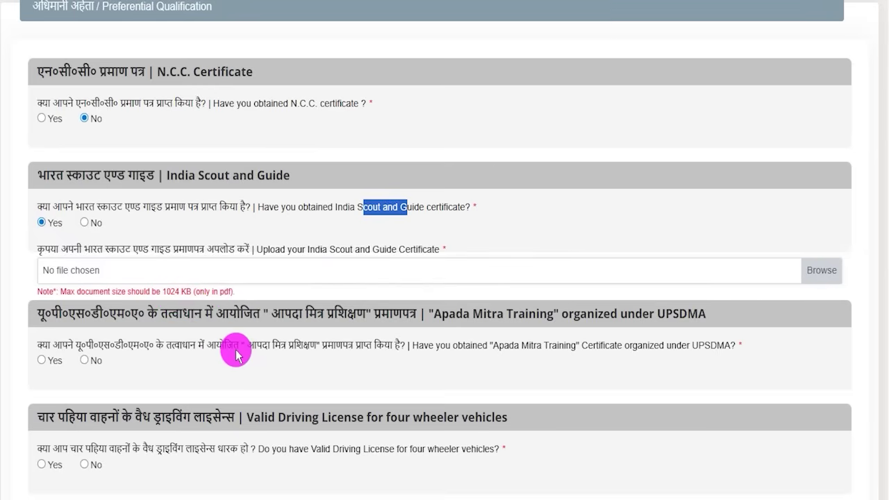
pyautogui.click(85, 224)
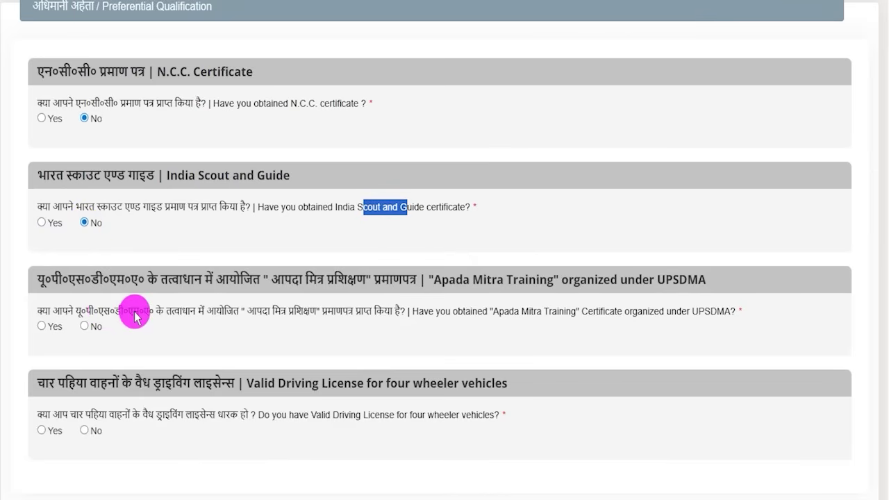
pyautogui.moveTo(83, 314); pyautogui.dragTo(386, 309)
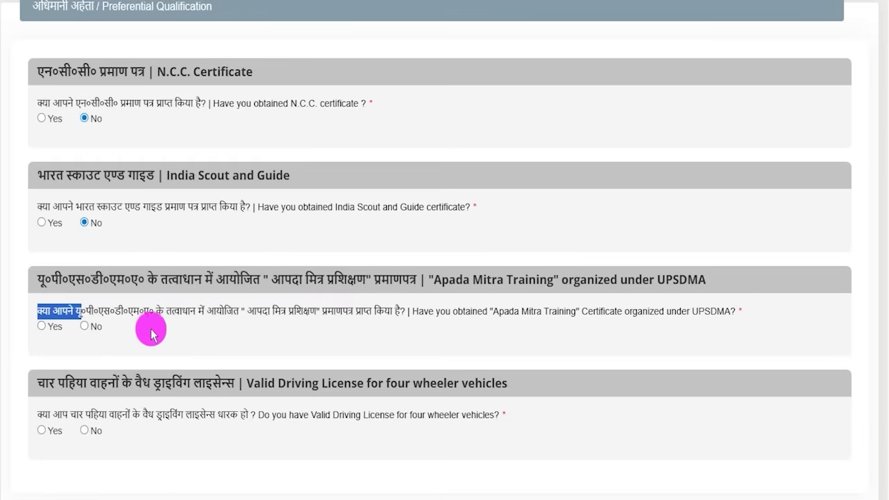
pyautogui.click(42, 326)
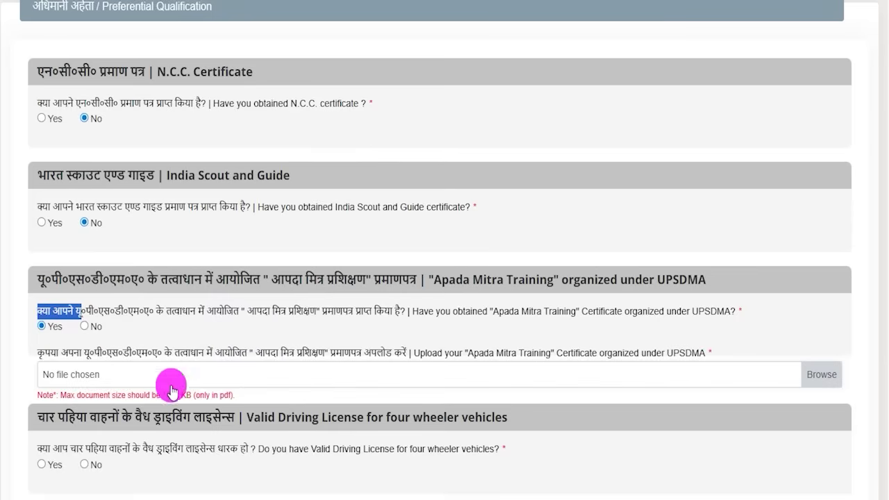
pyautogui.click(83, 326)
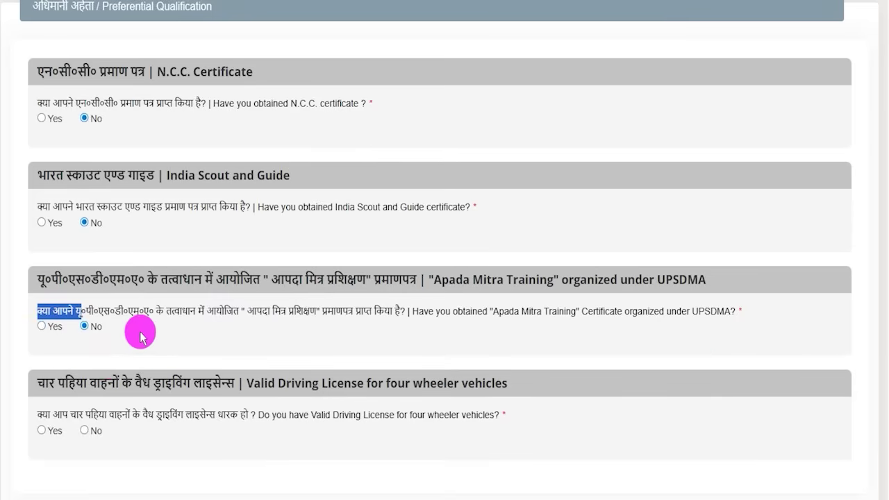
# Answer Yes for a valid four-wheeler driving licence and mark its required upload field
pyautogui.scroll(-2, 144, 339)
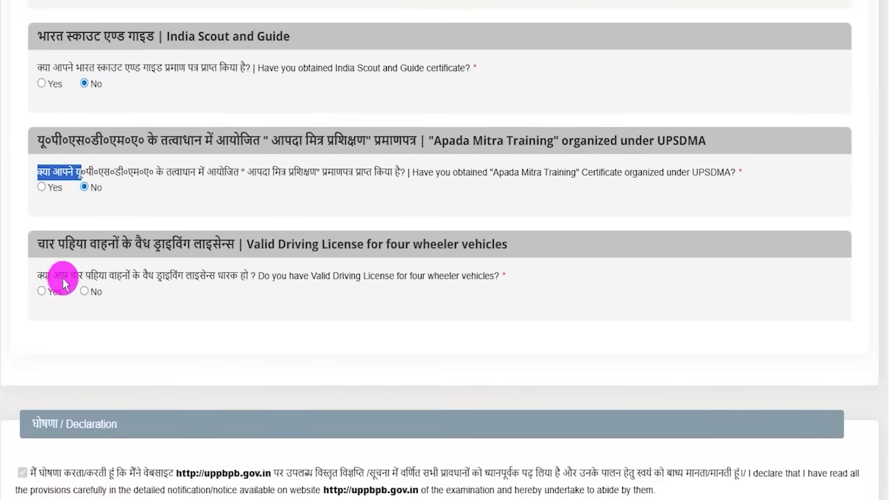
pyautogui.moveTo(72, 278); pyautogui.dragTo(226, 274)
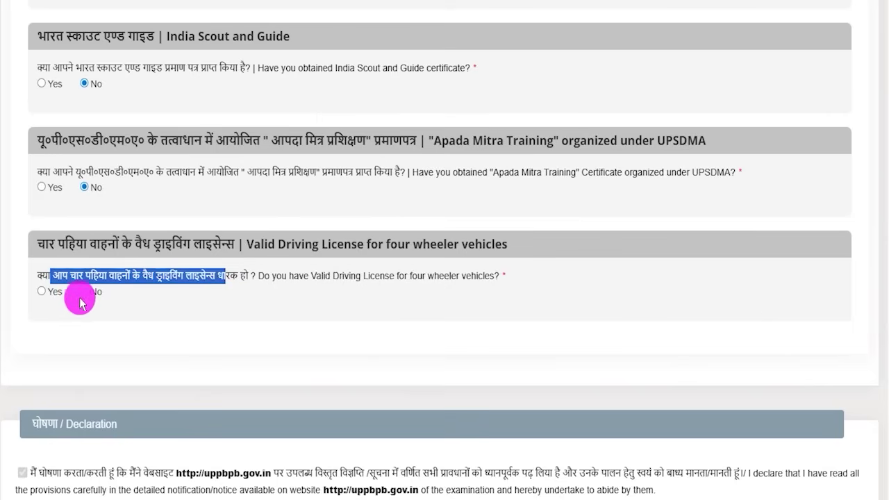
pyautogui.click(42, 293)
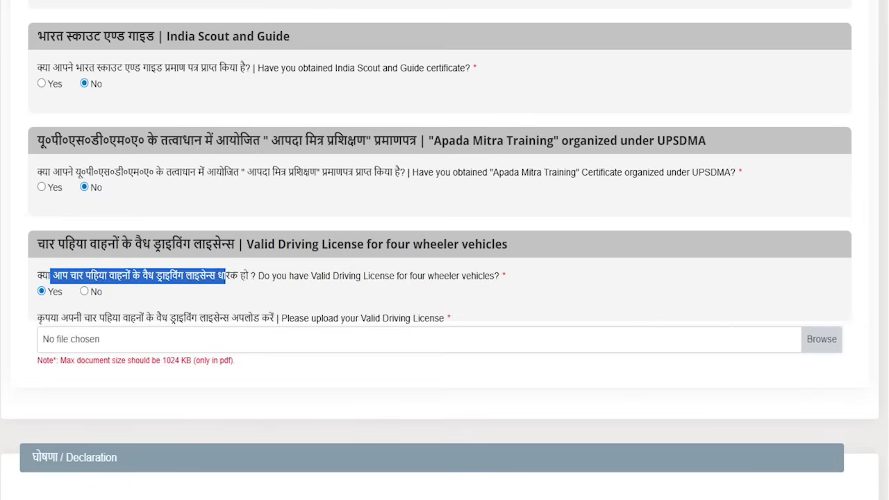
pyautogui.hotkey('ctrl', '2')
pyautogui.moveTo(825, 335); pyautogui.dragTo(847, 293)
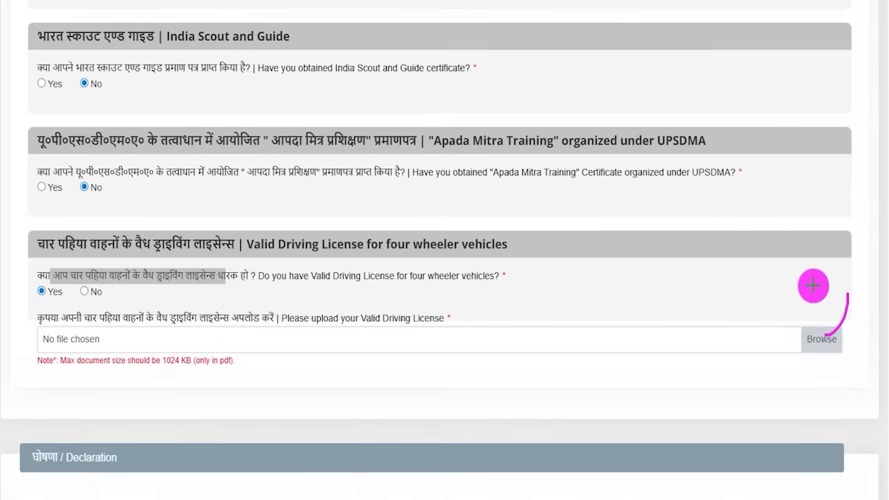
pyautogui.moveTo(414, 340); pyautogui.dragTo(452, 322)
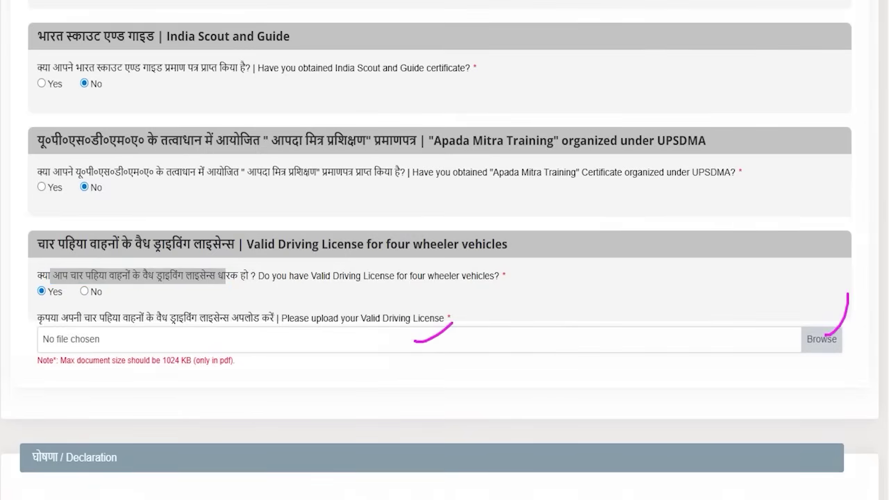
# Tick the five Declaration statements, from studied-the-notification through not-presently-employed
pyautogui.scroll(-2, 145, 367)
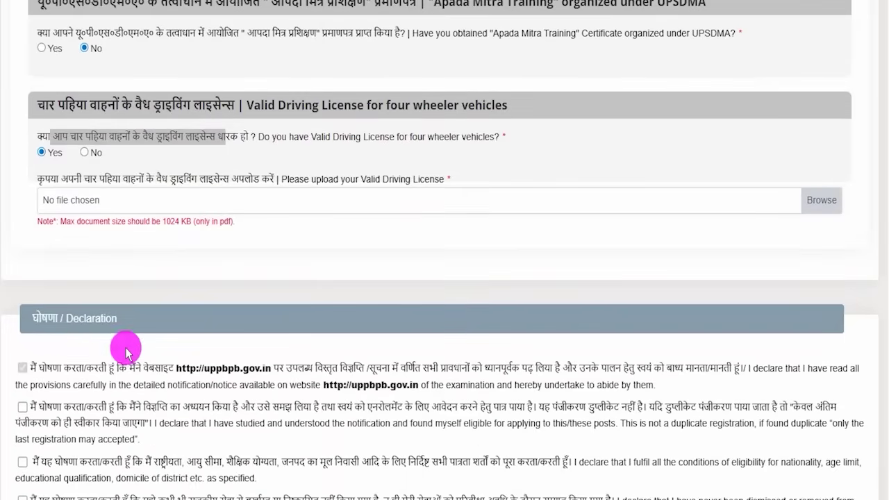
pyautogui.doubleClick(75, 318)
pyautogui.scroll(-2, 107, 368)
pyautogui.scroll(-1, 229, 270)
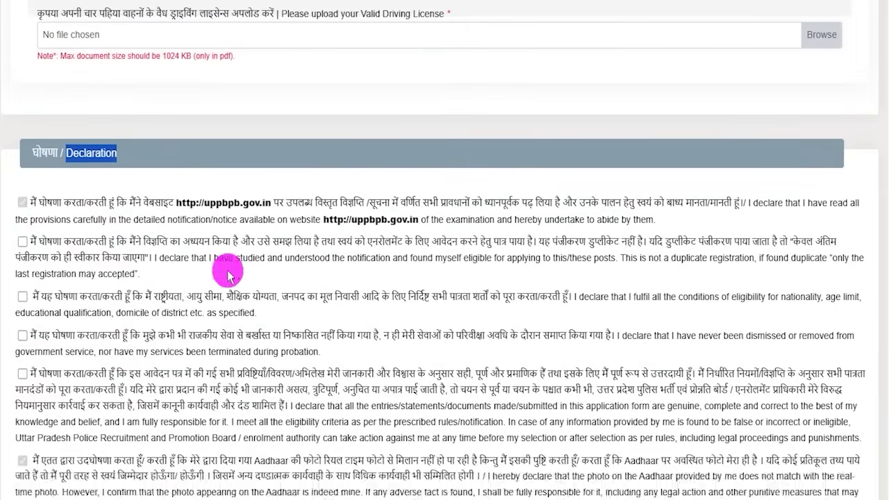
pyautogui.click(24, 200)
pyautogui.click(22, 252)
pyautogui.click(23, 292)
pyautogui.click(23, 331)
pyautogui.scroll(-2, 28, 417)
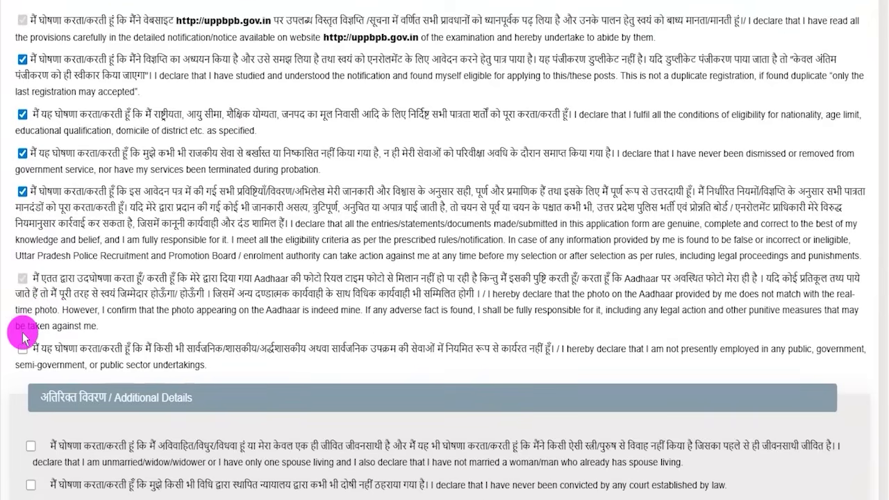
pyautogui.click(23, 349)
# Tick the five Additional Details statements: single spouse, never convicted, never dismissed, not removed, no criminal case
pyautogui.scroll(-1, 156, 393)
pyautogui.moveTo(121, 327); pyautogui.dragTo(175, 329)
pyautogui.click(160, 386)
pyautogui.scroll(-1, 123, 312)
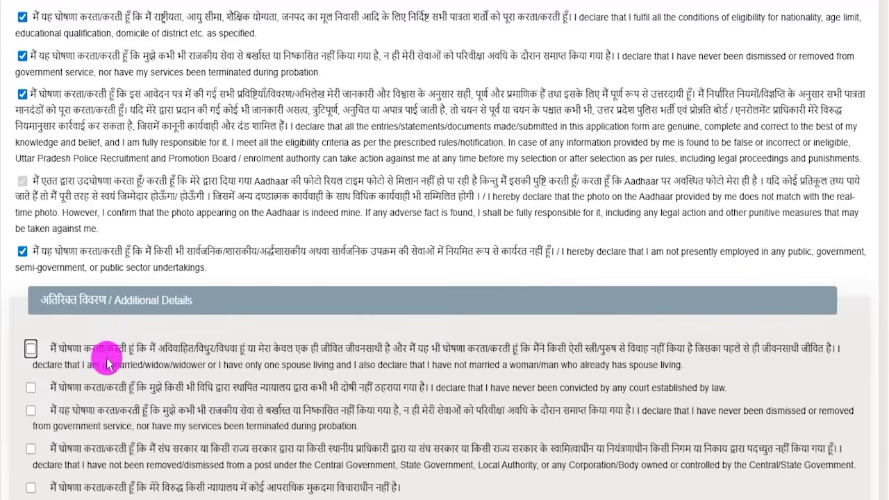
pyautogui.scroll(-1, 107, 360)
pyautogui.click(31, 321)
pyautogui.click(31, 360)
pyautogui.click(31, 383)
pyautogui.click(31, 421)
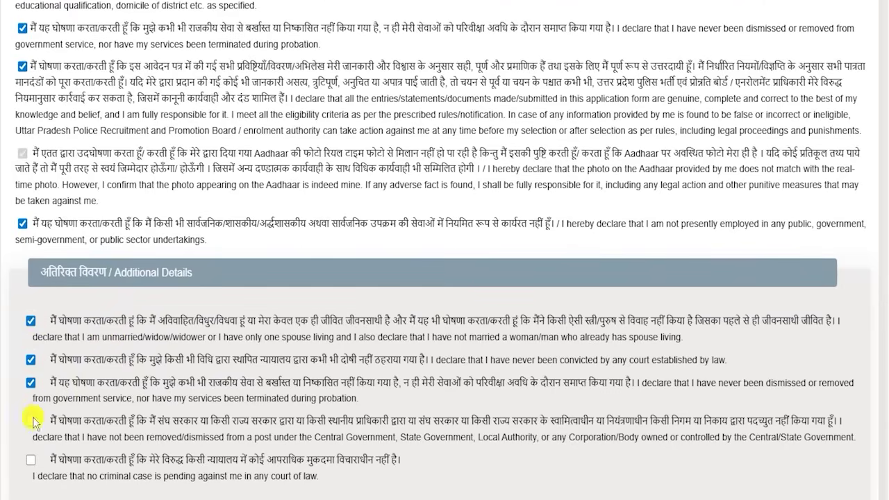
pyautogui.click(30, 459)
pyautogui.scroll(-3, 460, 414)
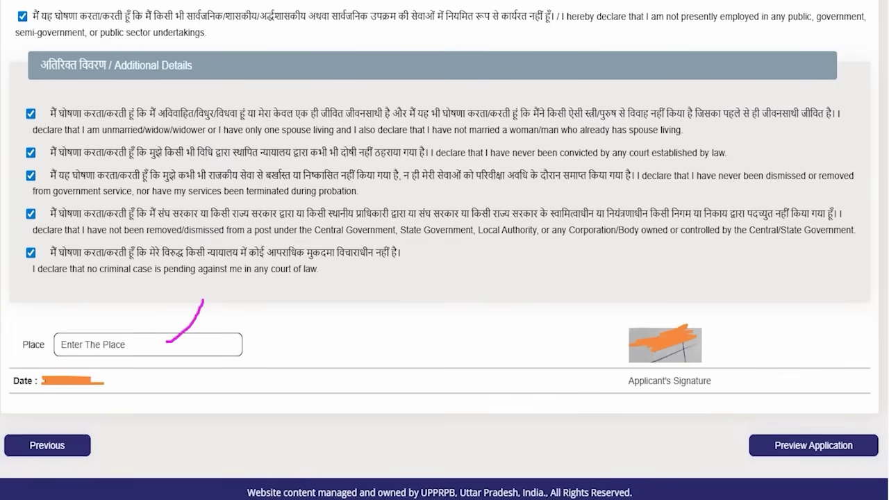
# Point out the empty Place field, review the preview and submit the Home Guards application
pyautogui.moveTo(833, 262); pyautogui.dragTo(812, 415)
pyautogui.moveTo(812, 415); pyautogui.dragTo(814, 429)
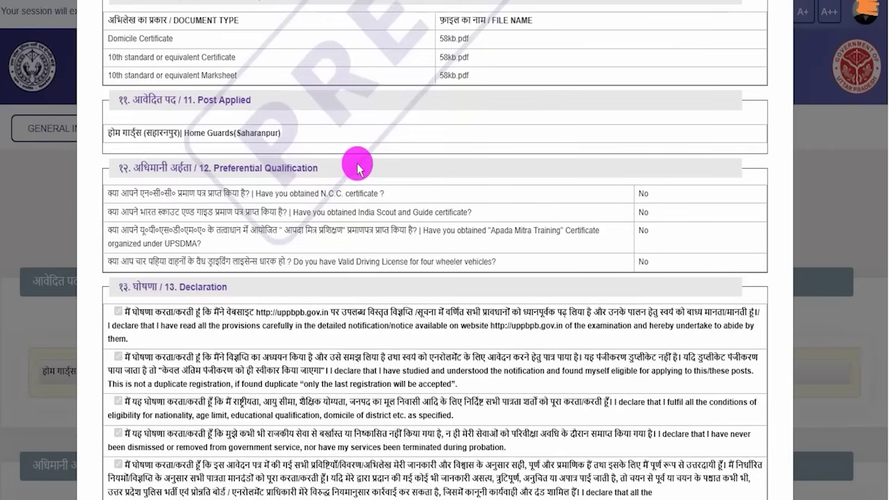
pyautogui.scroll(-6, 358, 169)
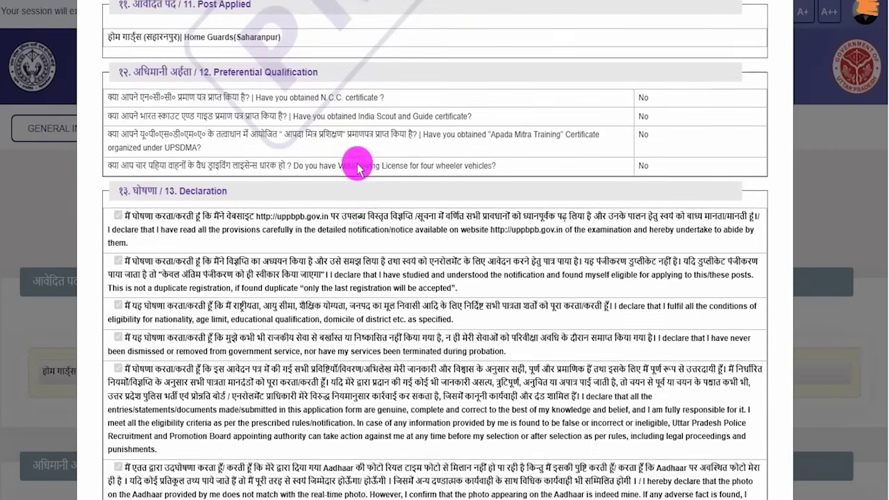
pyautogui.scroll(-2, 357, 169)
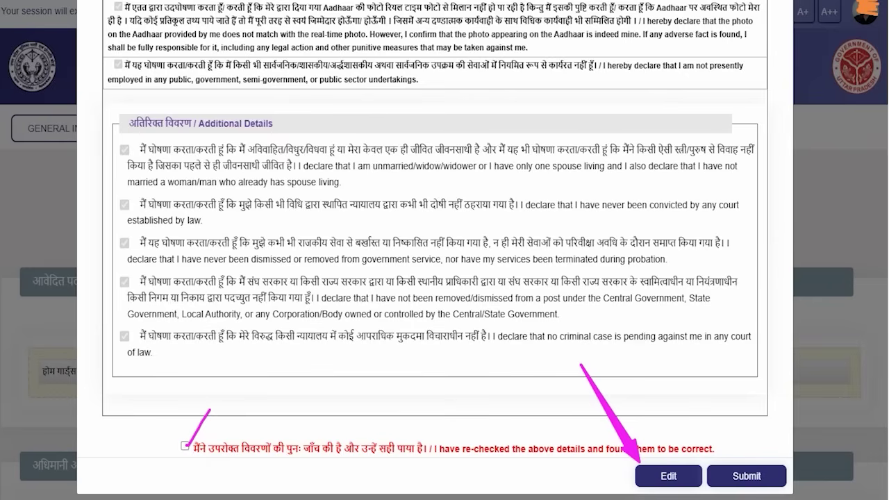
pyautogui.moveTo(715, 328); pyautogui.dragTo(740, 404)
pyautogui.click(746, 476)
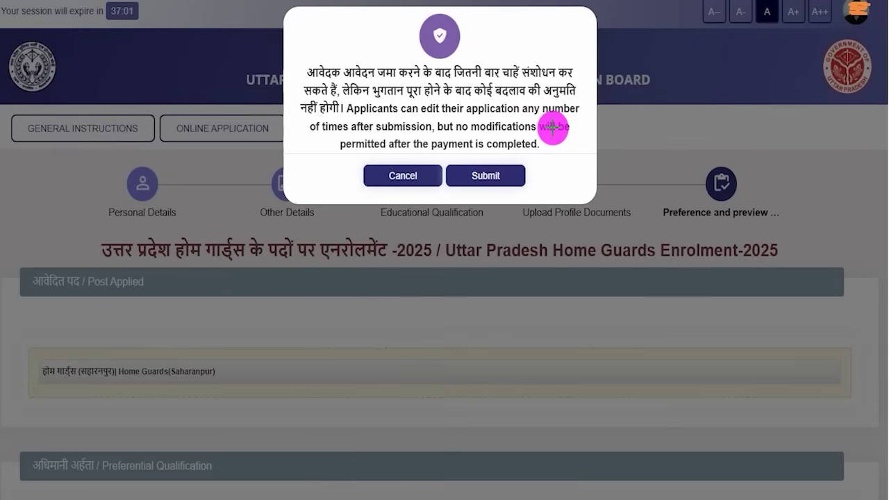
# Confirm submission, choose Pay with SBIePay, accept the terms and proceed to the 400.00 payment page
pyautogui.moveTo(630, 96); pyautogui.dragTo(549, 153)
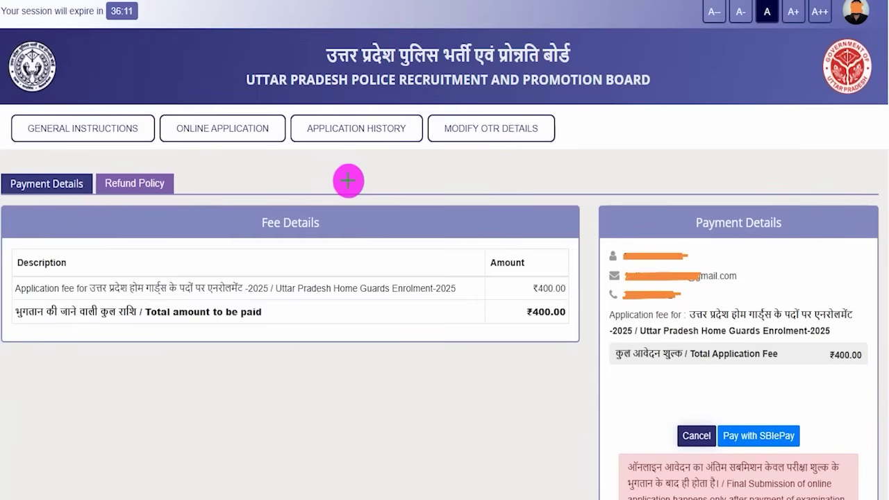
pyautogui.moveTo(348, 179); pyautogui.dragTo(381, 150)
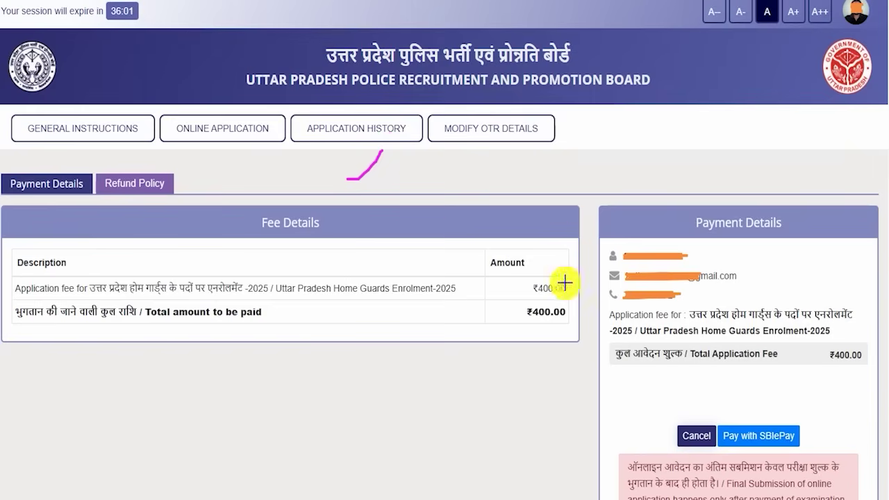
pyautogui.moveTo(562, 284); pyautogui.dragTo(580, 239)
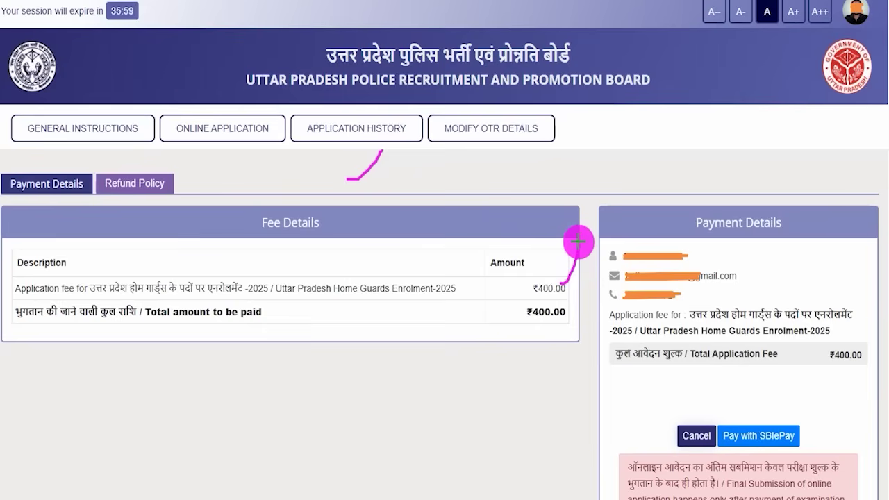
pyautogui.moveTo(542, 329); pyautogui.dragTo(571, 302)
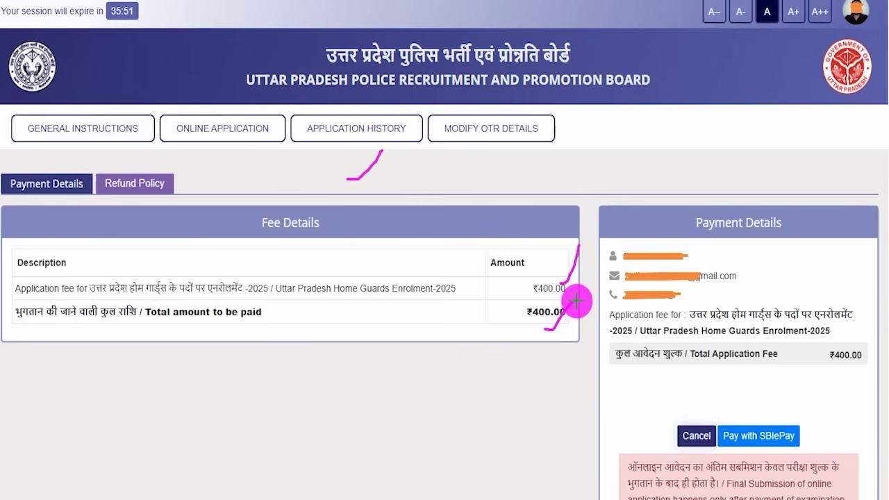
pyautogui.moveTo(849, 338)
pyautogui.mouseDown()
pyautogui.moveTo(824, 363)
pyautogui.moveTo(868, 356)
pyautogui.moveTo(846, 339)
pyautogui.mouseUp()
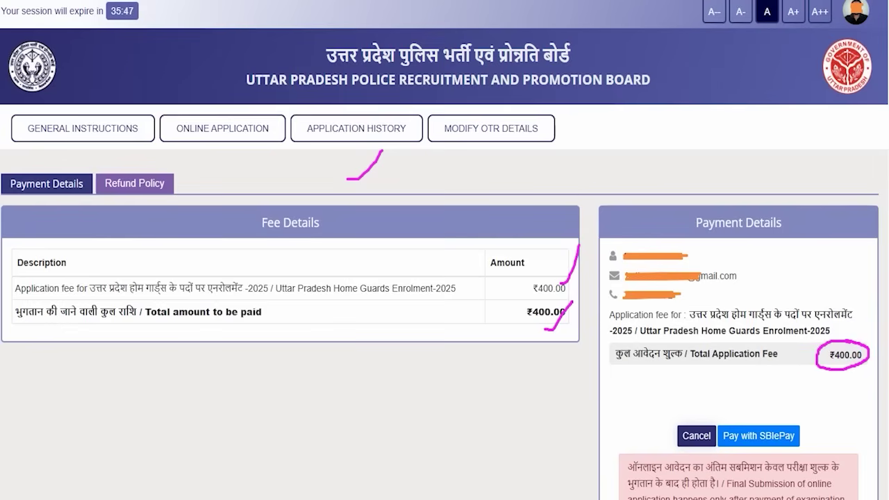
pyautogui.moveTo(801, 341); pyautogui.dragTo(756, 412)
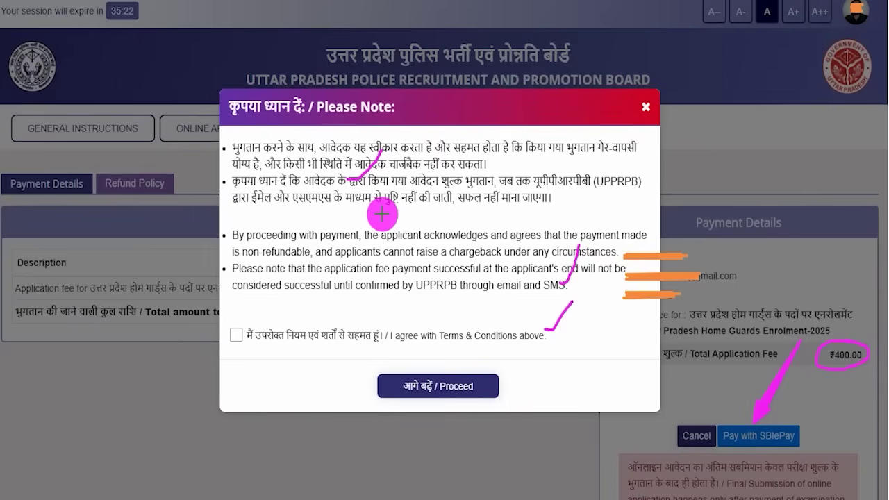
pyautogui.moveTo(317, 187); pyautogui.dragTo(345, 143)
pyautogui.moveTo(234, 332); pyautogui.dragTo(273, 278)
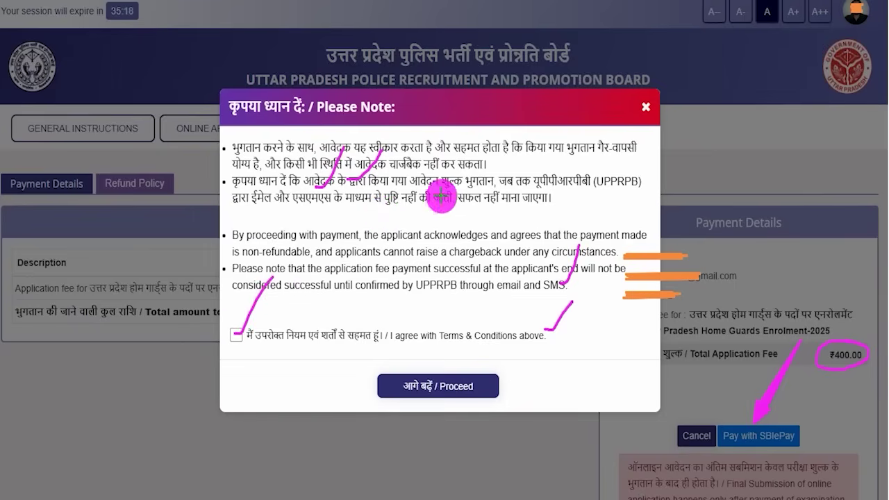
pyautogui.moveTo(512, 261); pyautogui.dragTo(460, 361)
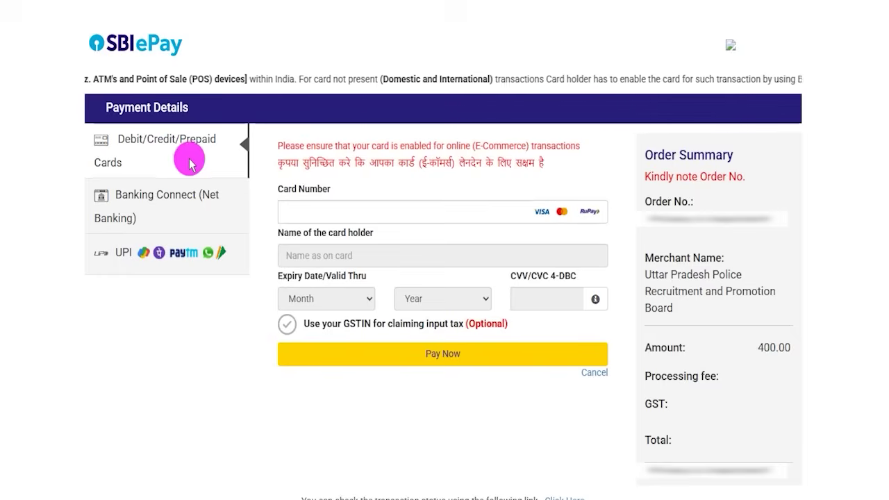
# Switch the SBIePay payment method from net banking to UPI and review its options
pyautogui.click(132, 205)
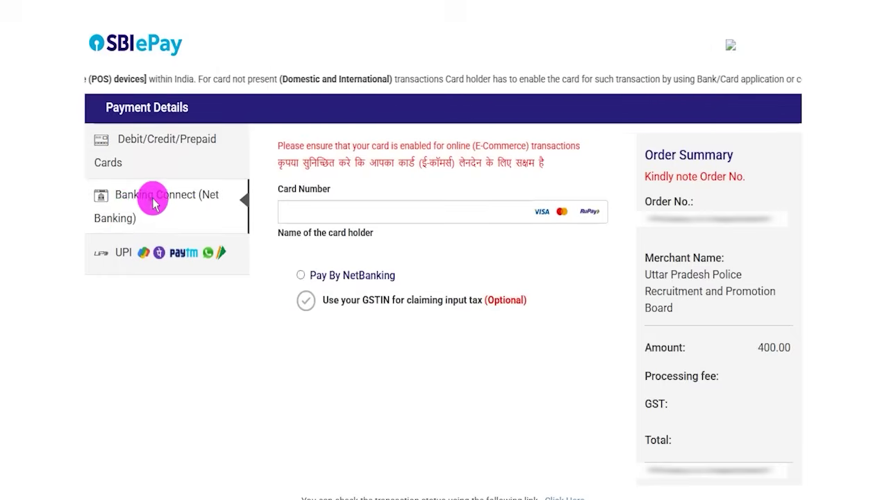
pyautogui.click(111, 253)
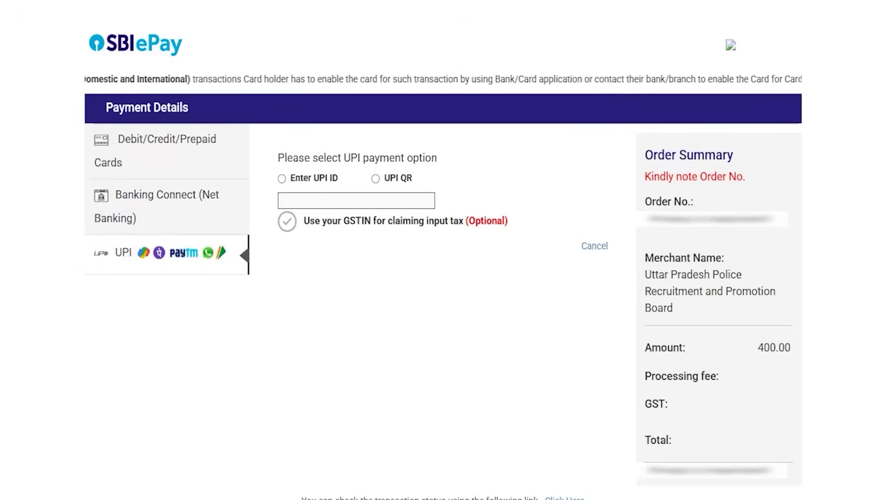
pyautogui.moveTo(134, 234)
pyautogui.mouseDown()
pyautogui.moveTo(84, 257)
pyautogui.moveTo(254, 269)
pyautogui.moveTo(159, 222)
pyautogui.moveTo(207, 218)
pyautogui.moveTo(230, 198)
pyautogui.mouseUp()
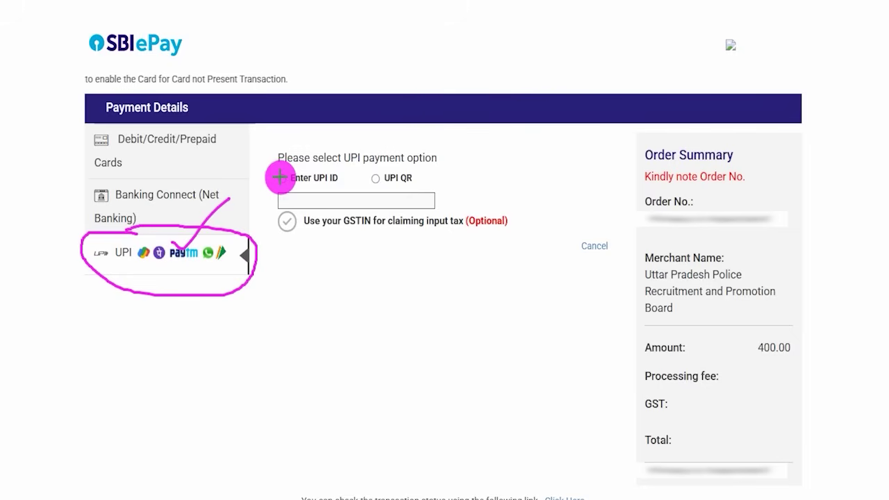
pyautogui.moveTo(279, 177); pyautogui.dragTo(300, 157)
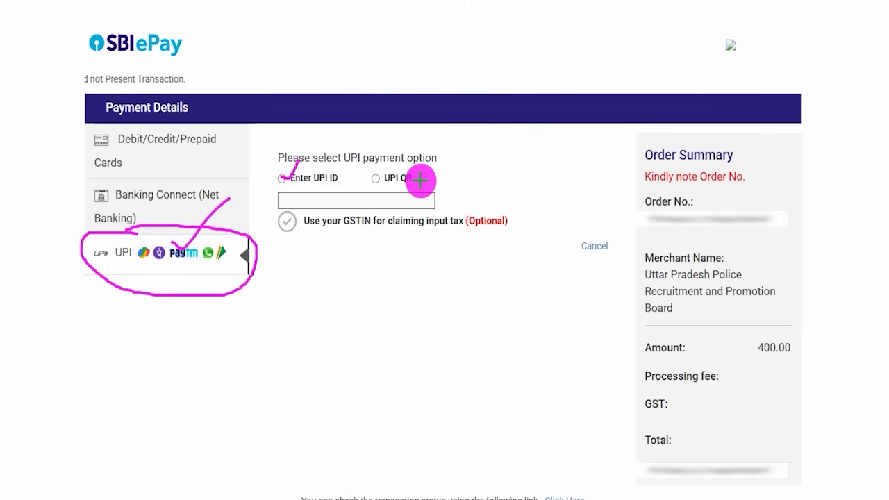
pyautogui.moveTo(377, 179); pyautogui.dragTo(404, 147)
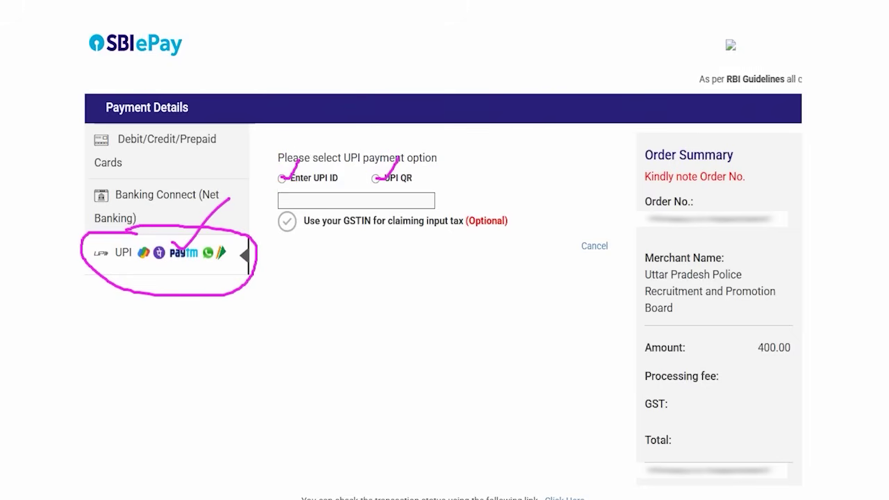
pyautogui.press('Escape')
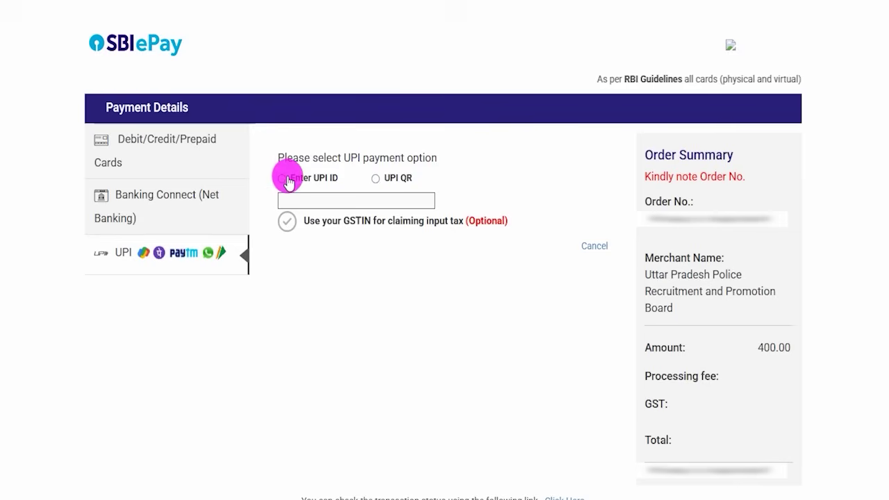
# Pick UPI QR instead of UPI ID and start the payment to display the QR code
pyautogui.click(282, 179)
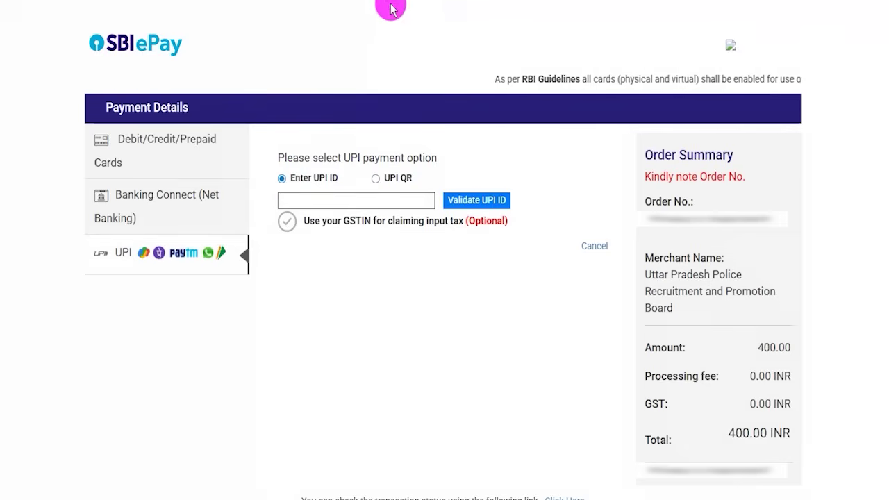
pyautogui.moveTo(315, 202); pyautogui.dragTo(341, 169)
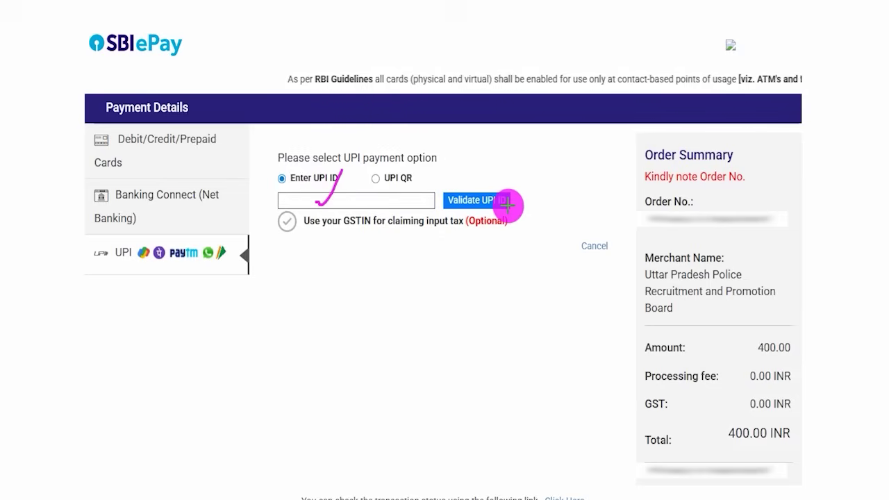
pyautogui.moveTo(510, 206); pyautogui.dragTo(549, 168)
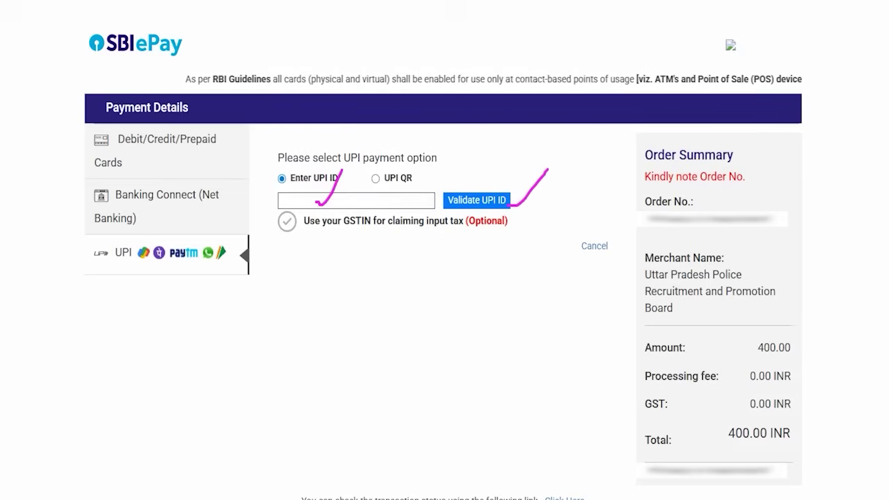
pyautogui.press('Escape')
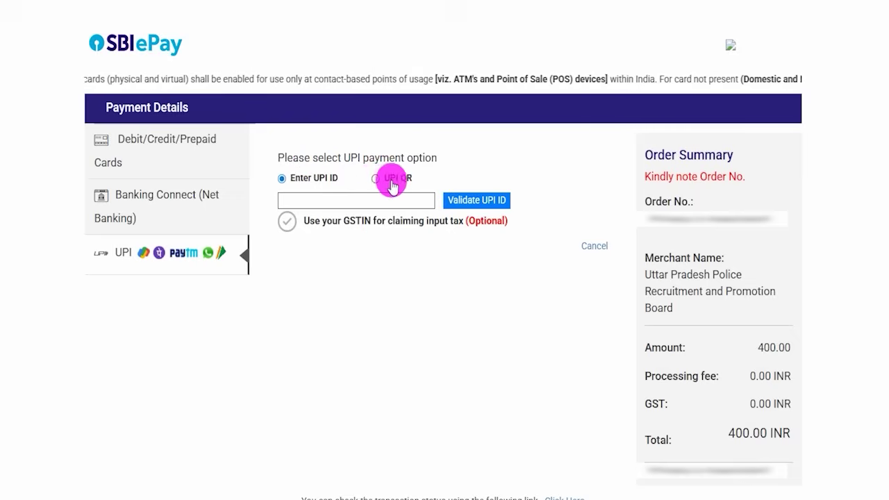
pyautogui.click(373, 179)
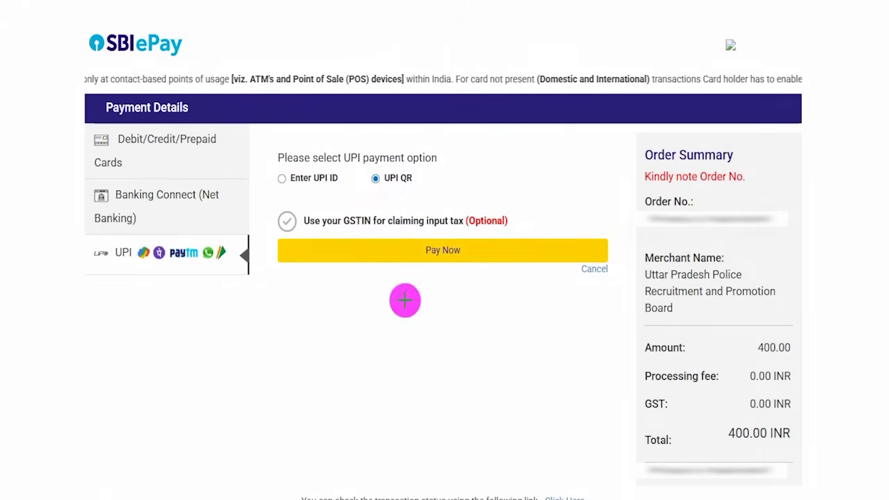
pyautogui.click(416, 251)
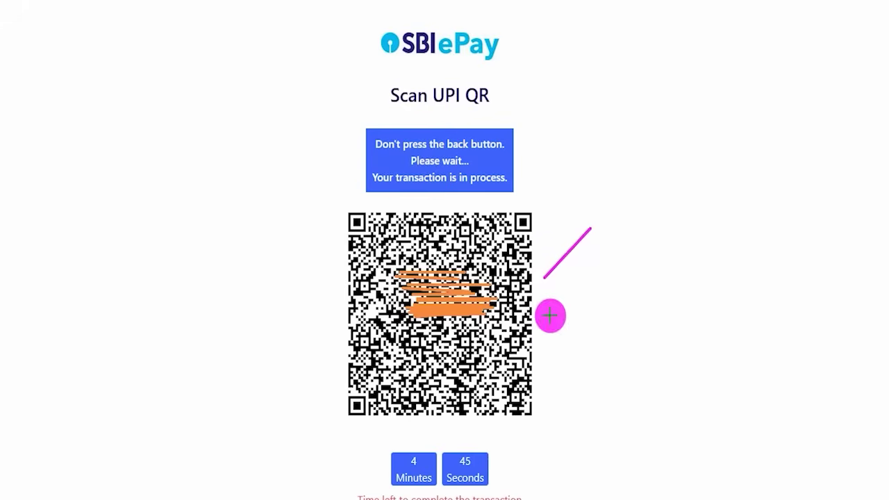
# Pay the ₹400 by scanning the UPI QR and return to the portal showing the form submitted
pyautogui.moveTo(551, 313); pyautogui.dragTo(597, 258)
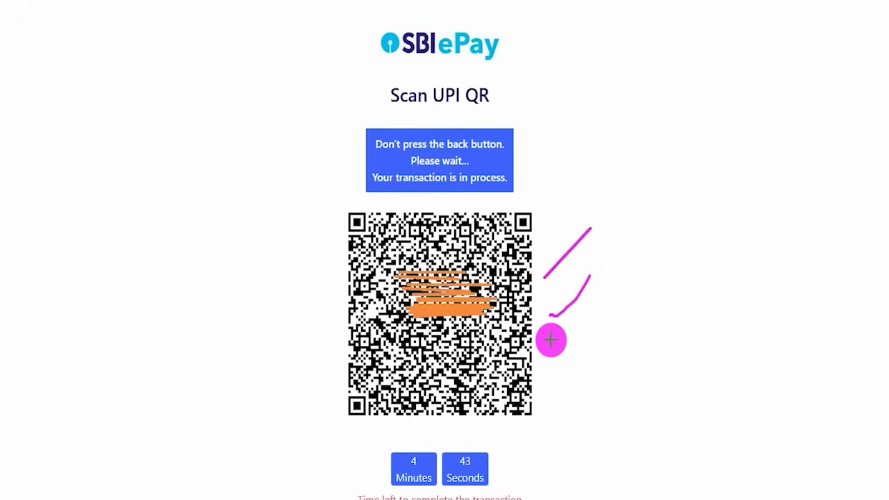
pyautogui.moveTo(550, 340); pyautogui.dragTo(596, 299)
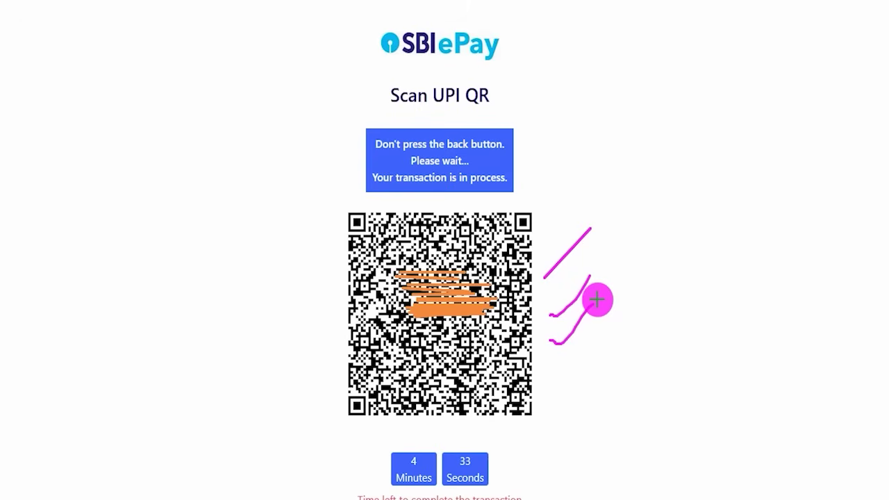
pyautogui.moveTo(557, 365); pyautogui.dragTo(612, 305)
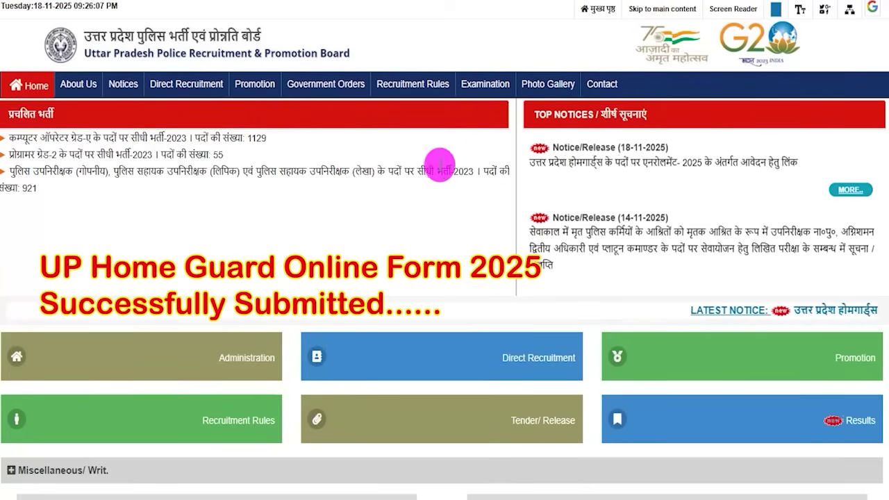
pyautogui.scroll(-5, 479, 290)
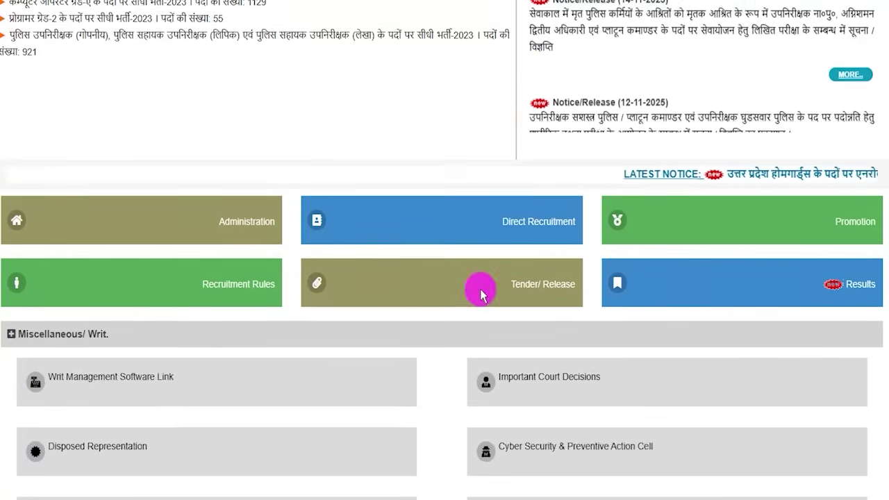
pyautogui.scroll(5, 479, 290)
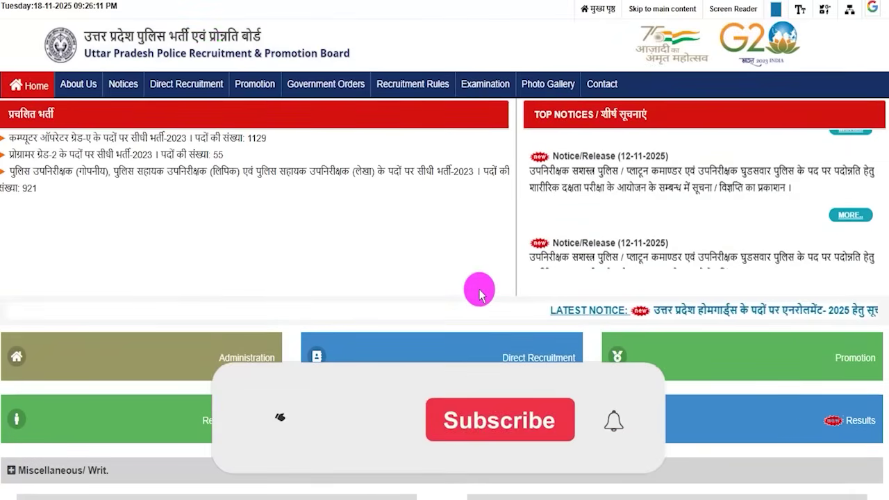